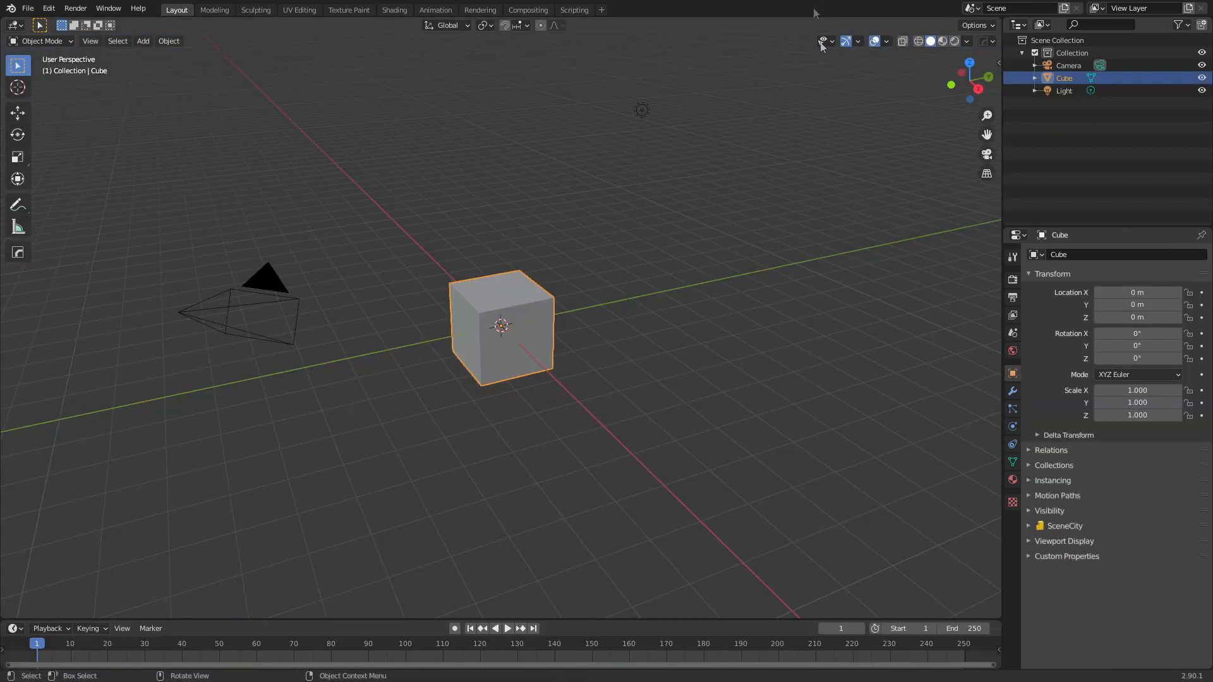
Delete the default cube and add a Human (Meta-Rig) armature at the scene origin
key("Delete")
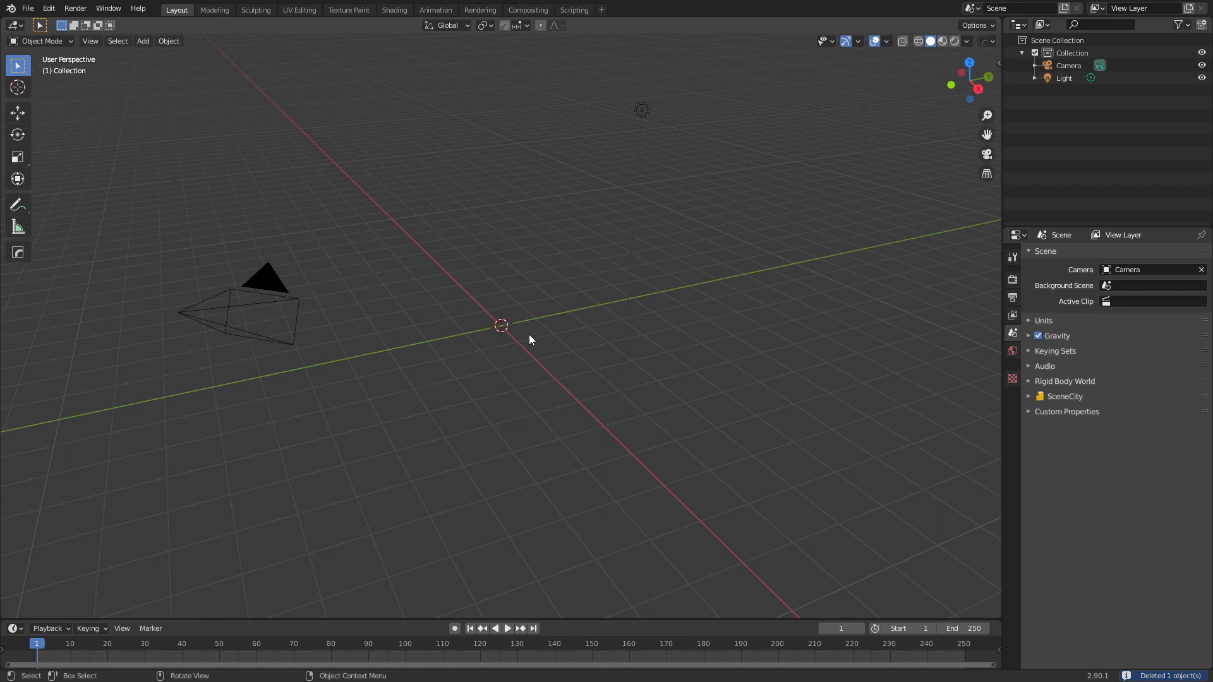
key("shift+a")
mouse_move(499, 430)
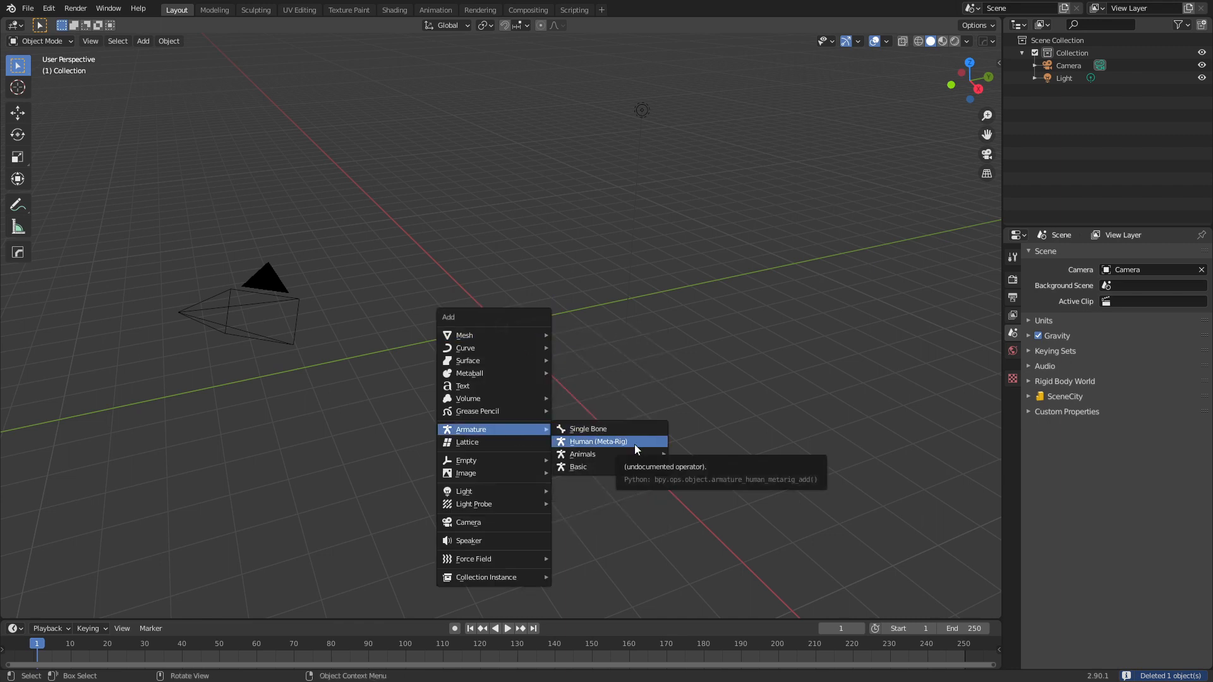
left_click(635, 444)
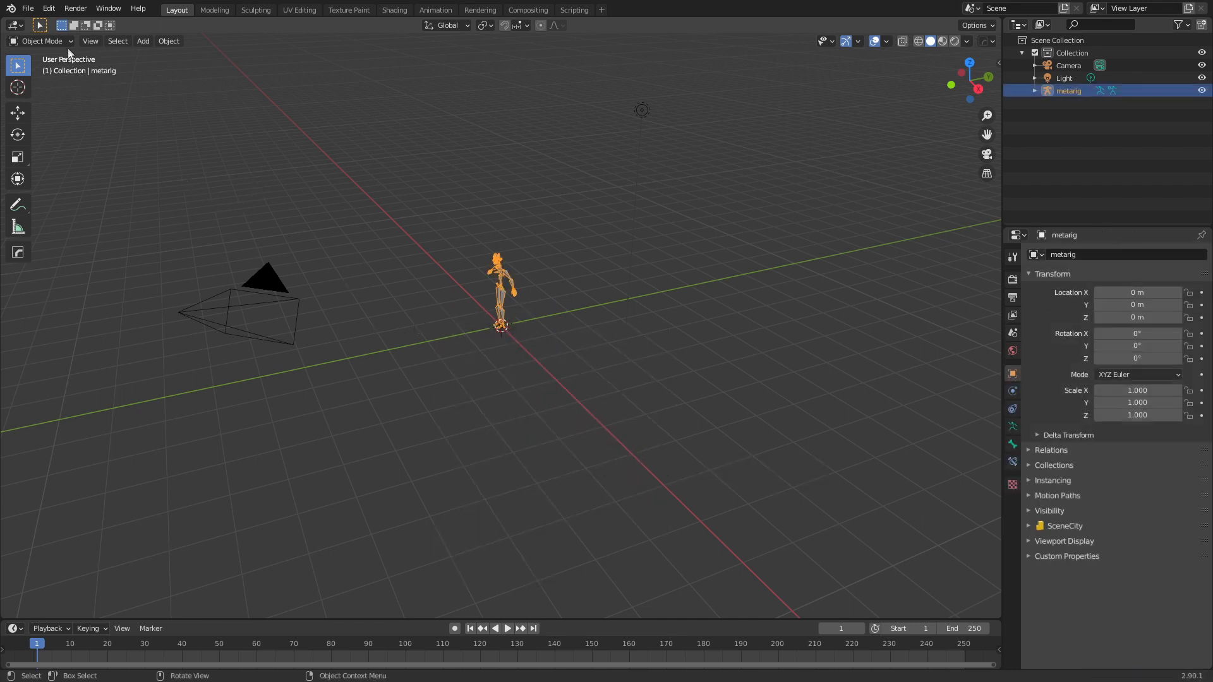
Search the add-on preferences for "rig"
left_click(60, 11)
left_click(107, 188)
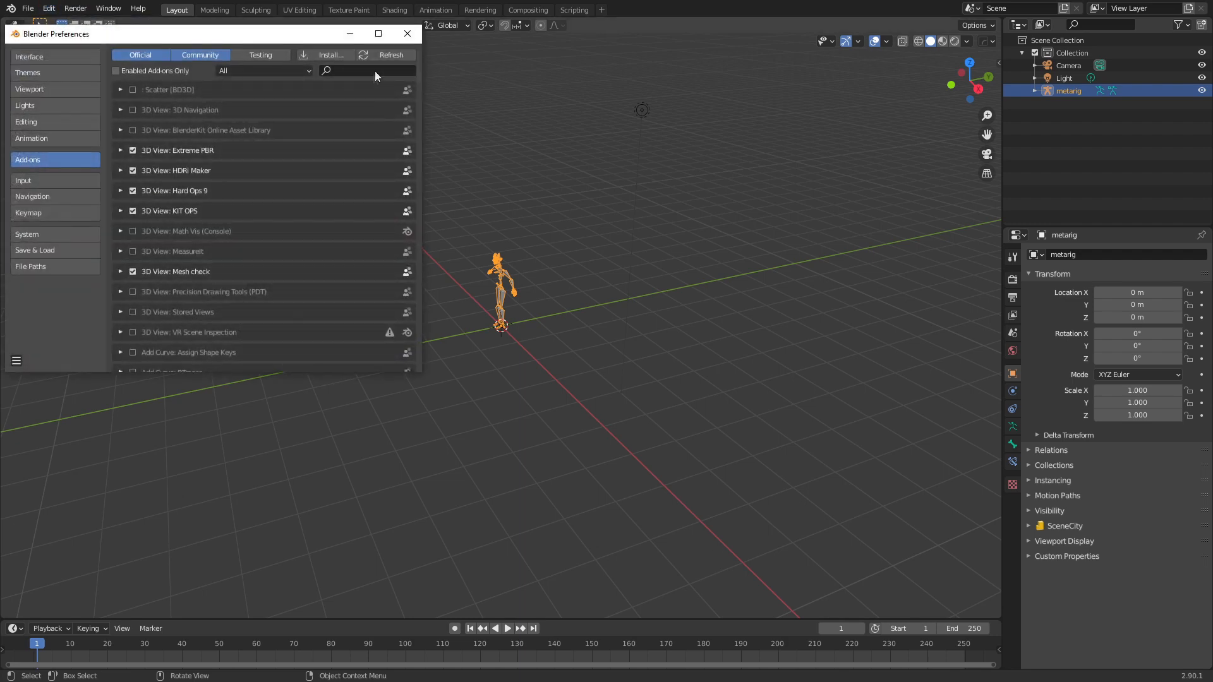
left_click(376, 72)
type("rig")
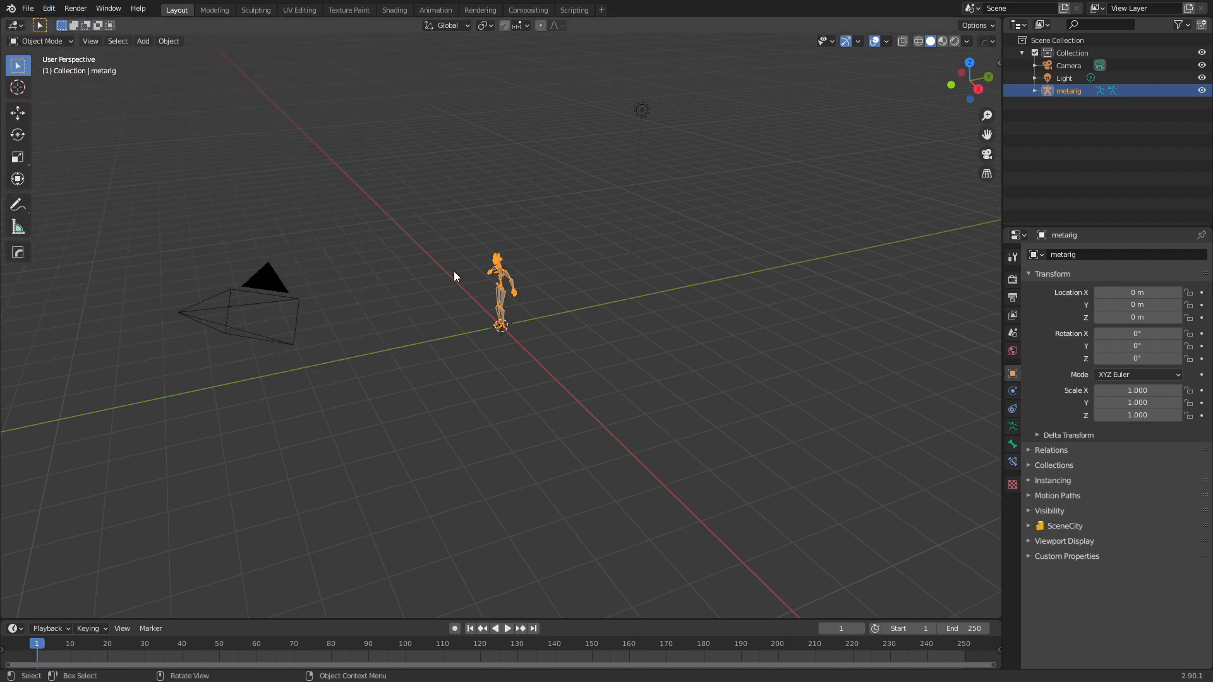
Add an ico sphere with 3 subdivisions at the origin while working in the front view
key("KP_1")
scroll(453, 271, "up", 6)
scroll(454, 276, "up", 4)
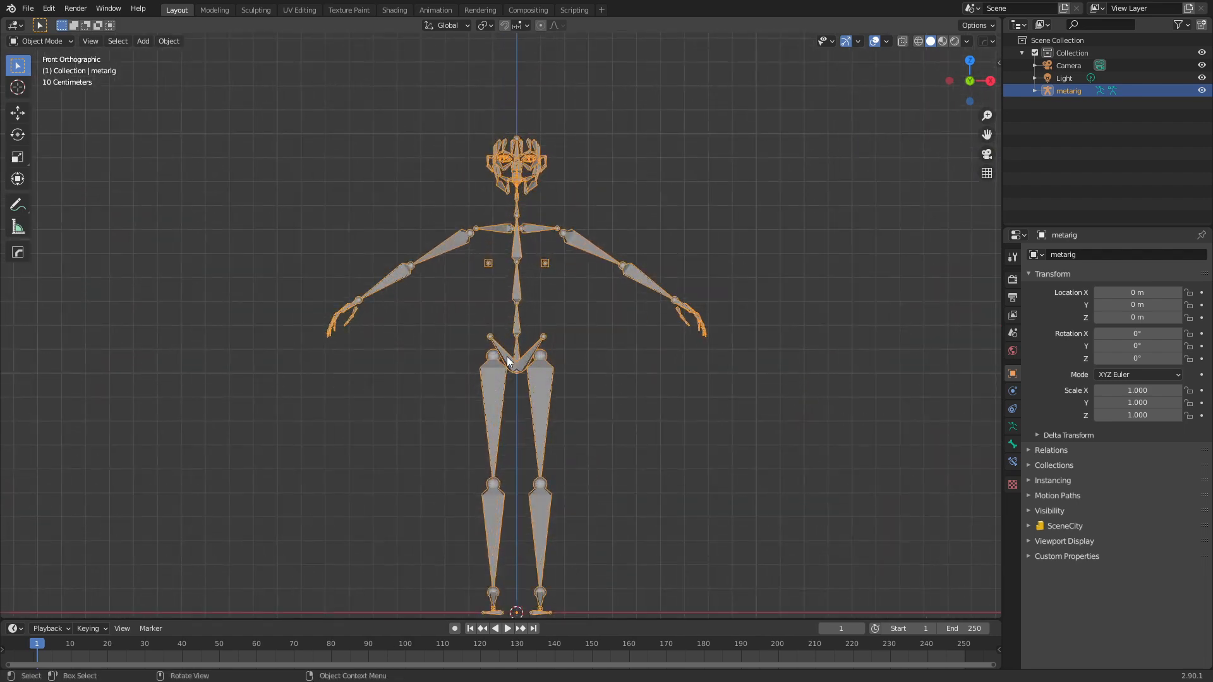
key("shift+a")
mouse_move(507, 356)
mouse_move(502, 260)
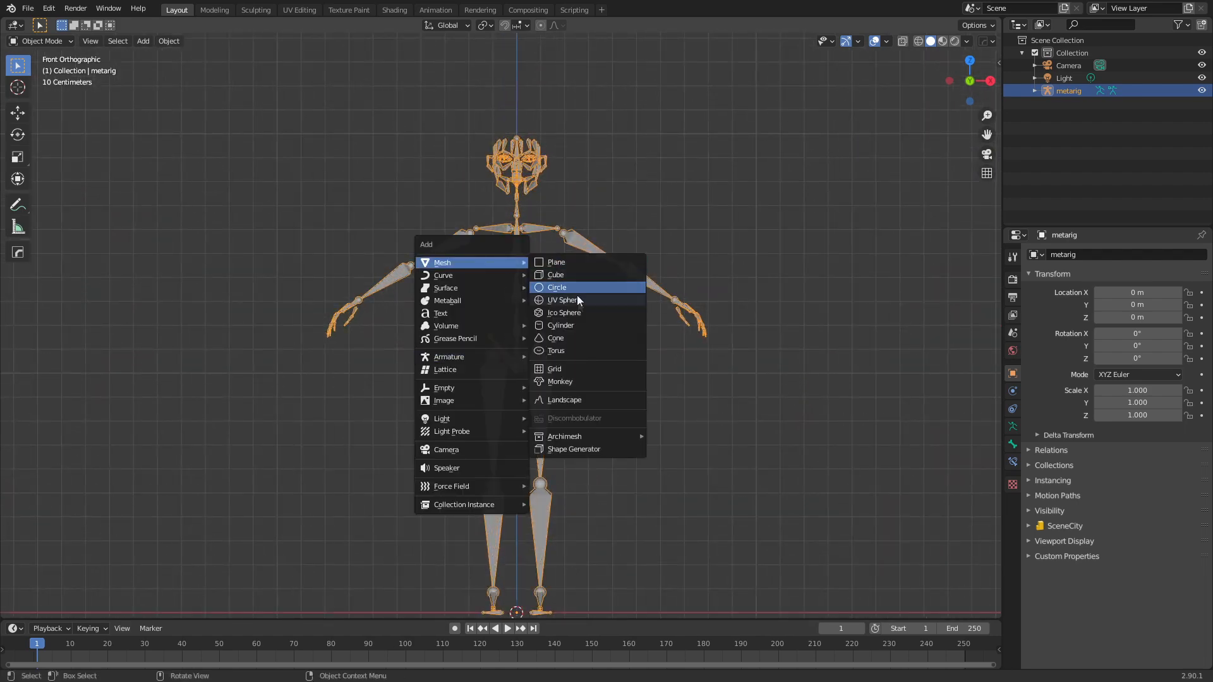
left_click(577, 312)
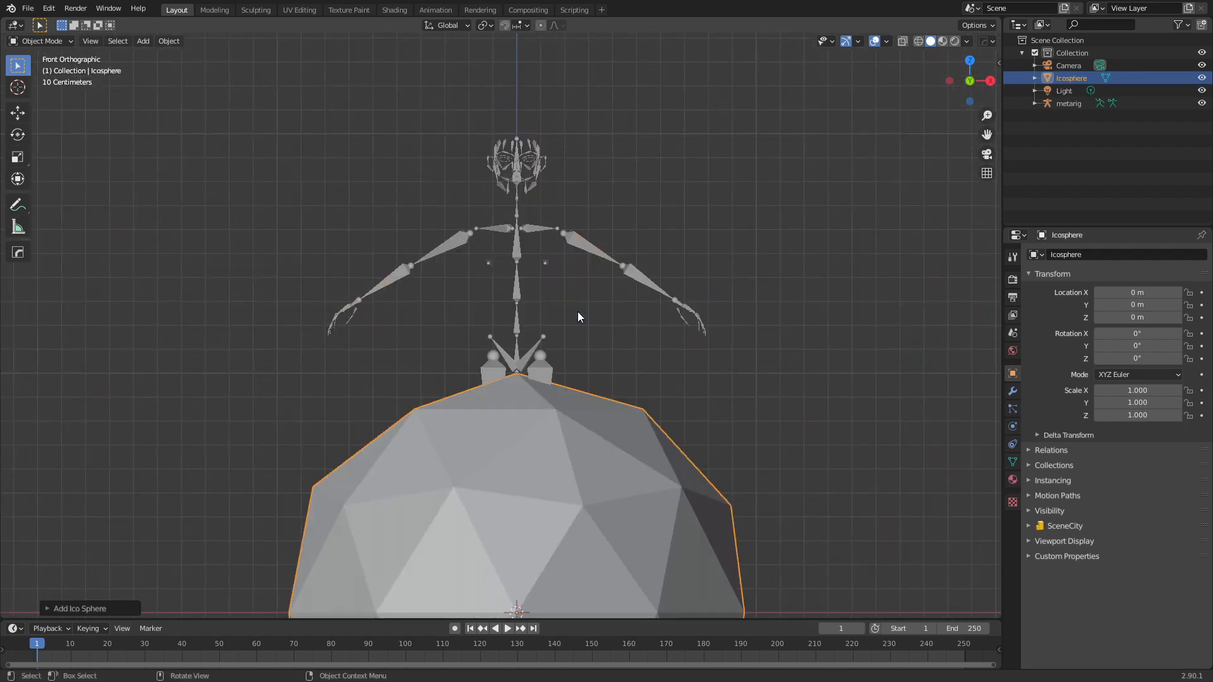
left_click(45, 610)
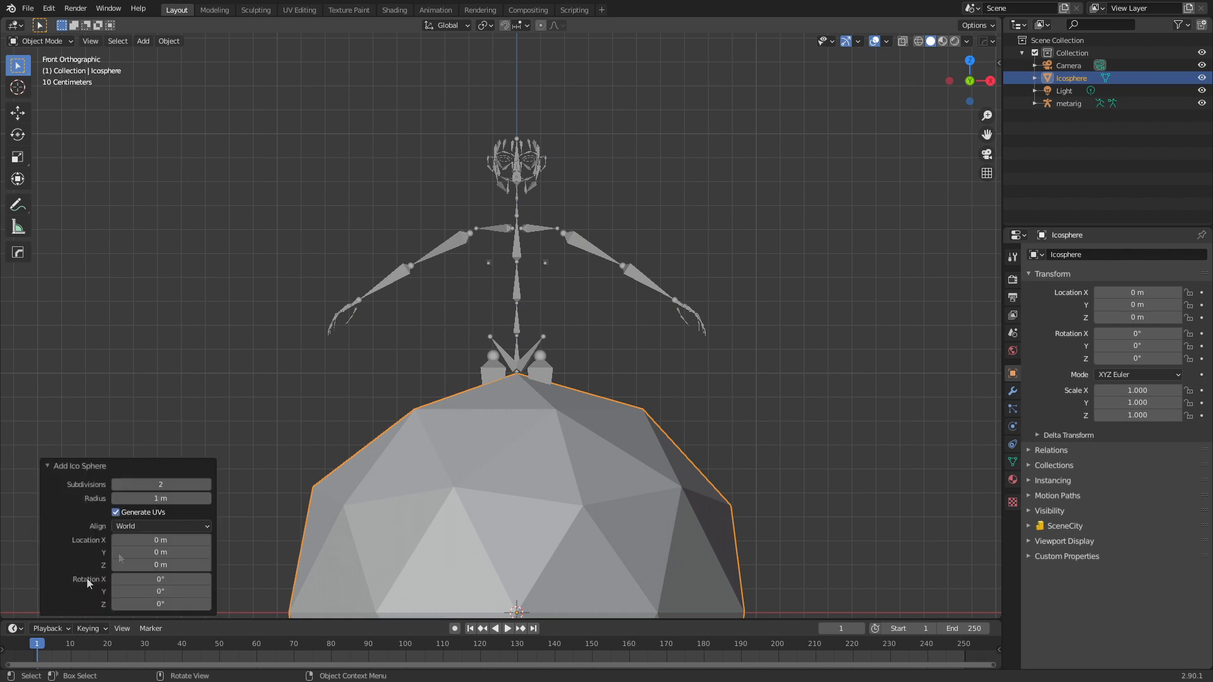
left_click(166, 484)
type("3")
key("Return")
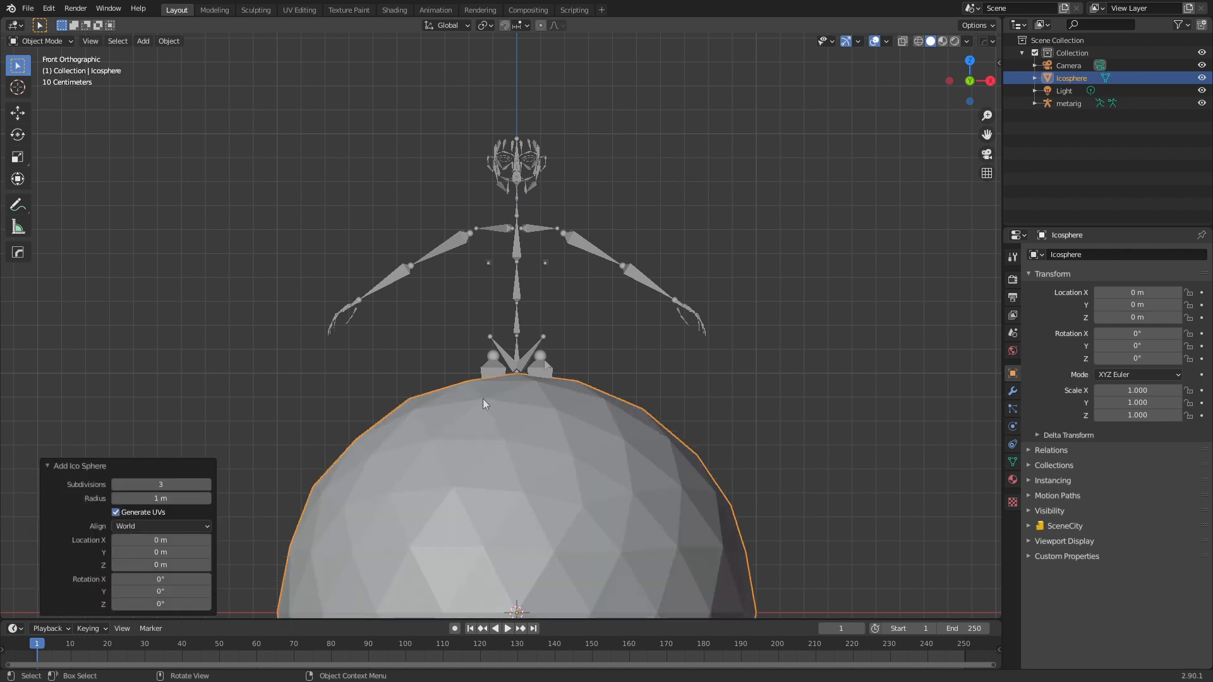
In Edit Mode, shrink the whole ico sphere and raise it along Z onto the rig's torso bones
scroll(566, 357, "down", 1)
middle_click_drag(539, 403, 541, 333, "shift")
key("Tab")
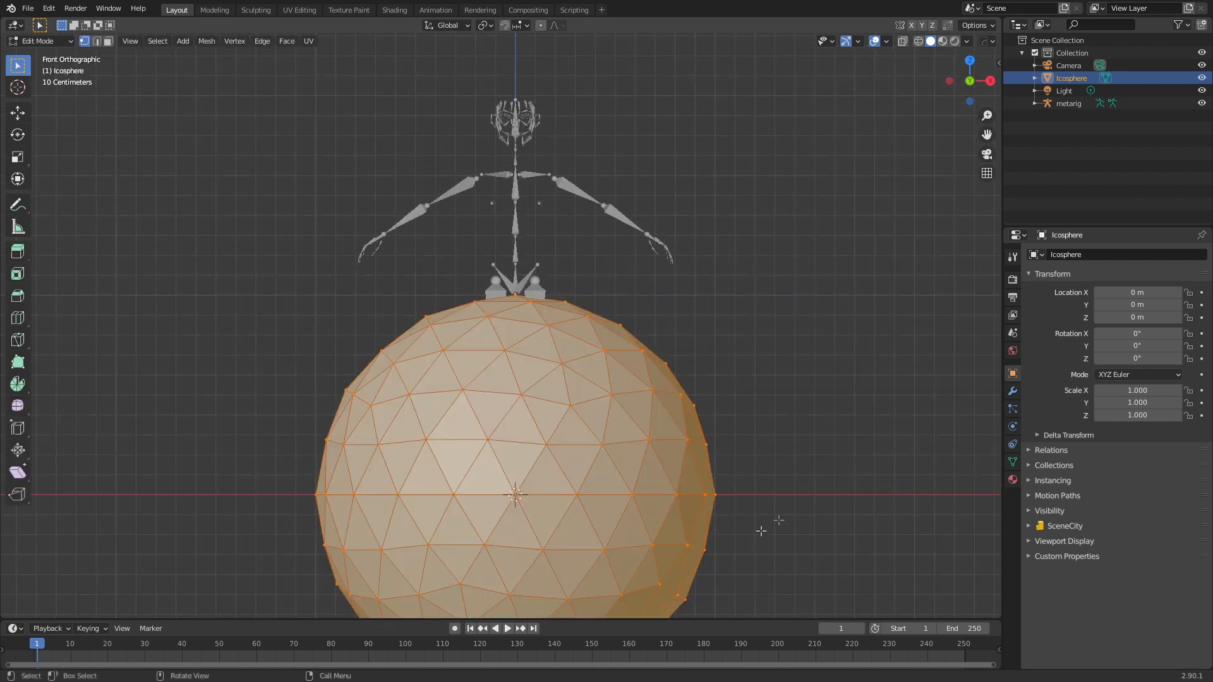
key("s")
left_click(589, 529)
key("g")
key("z")
left_click(574, 268)
key("s")
left_click(611, 273)
Stretch the torso sphere along Z by about 2.59, then enlarge it uniformly by about 1.17
key("s")
key("z")
left_click(745, 414)
scroll(643, 402, "up", 4)
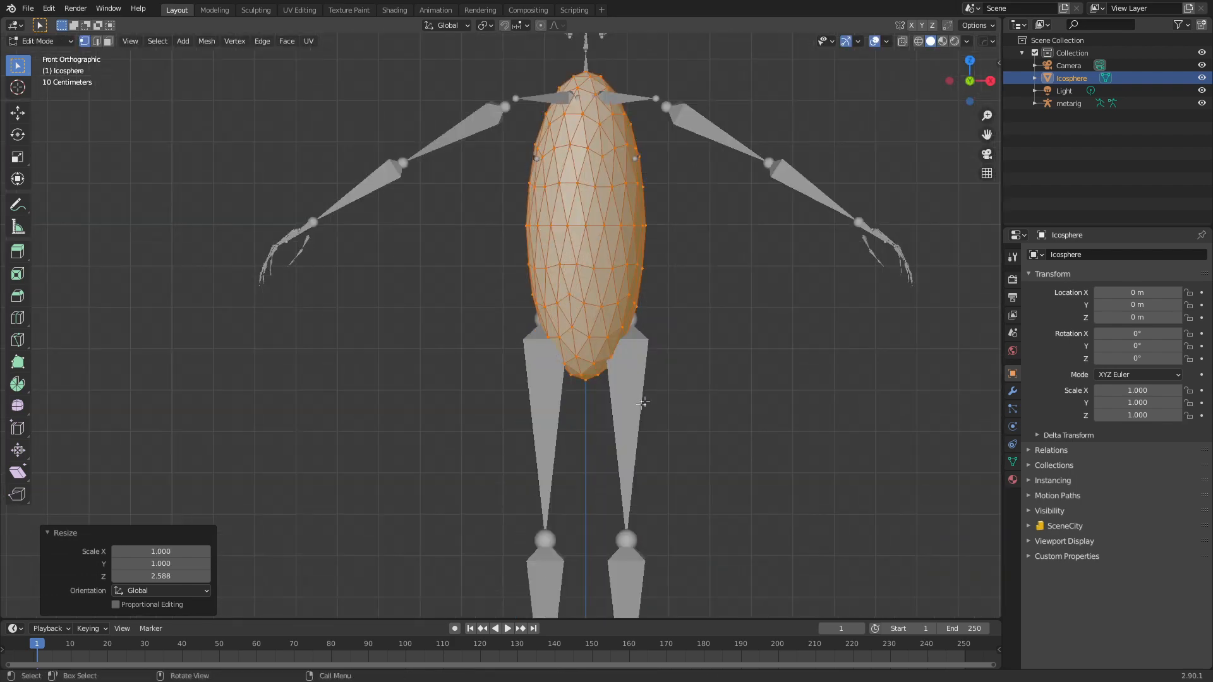
key("s")
left_click(726, 436)
middle_click_drag(717, 362, 697, 384, "shift")
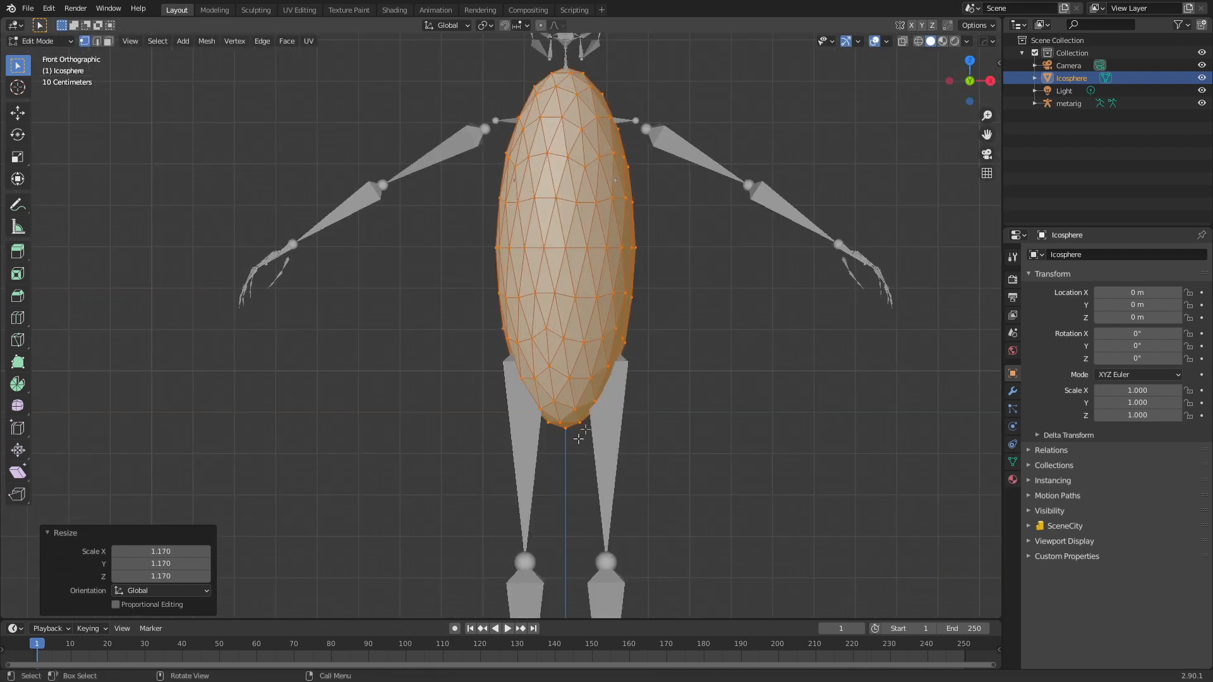
Raise the torso's bottom vertex about 0.116 m along Z with proportional editing at size 0.29
left_click(567, 435)
left_click(566, 434)
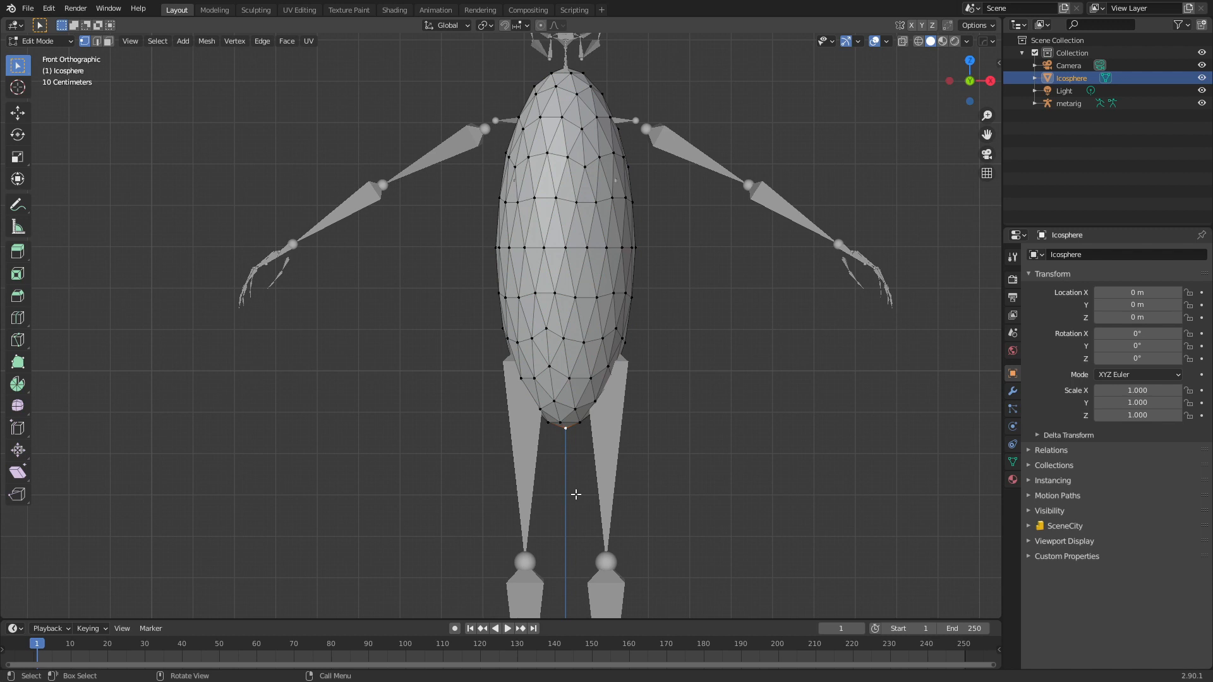
key("o")
key("g")
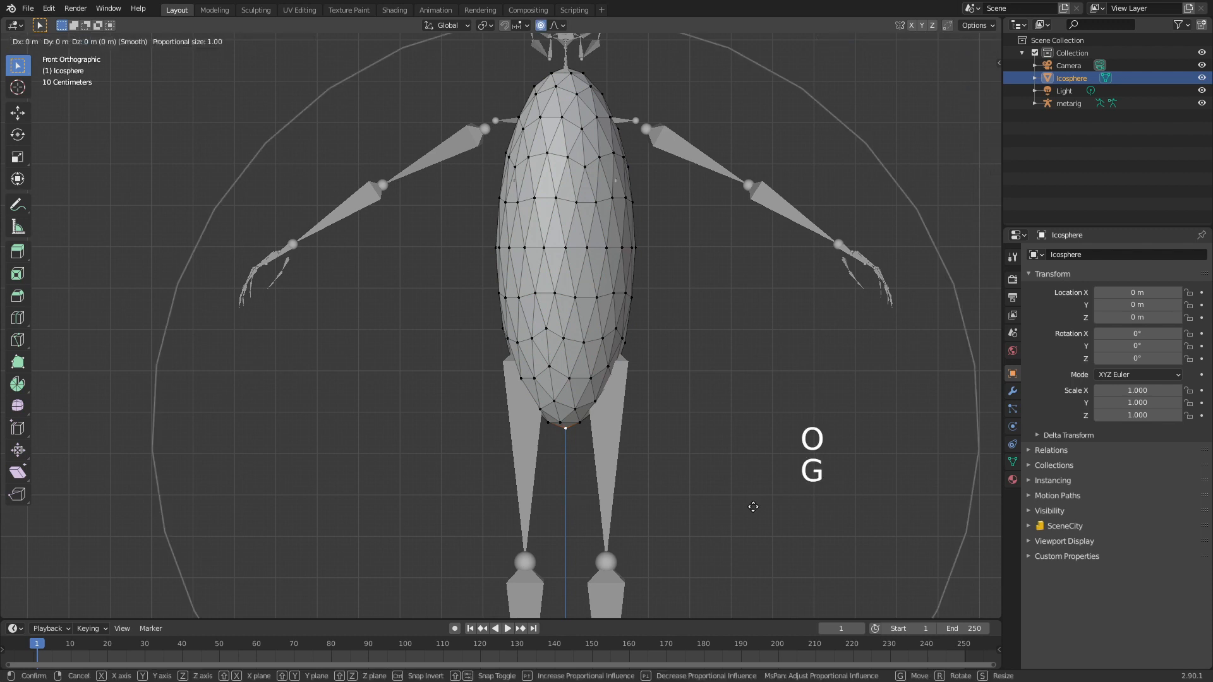
middle_click_drag(753, 506, 741, 479)
scroll(740, 477, "up", 12)
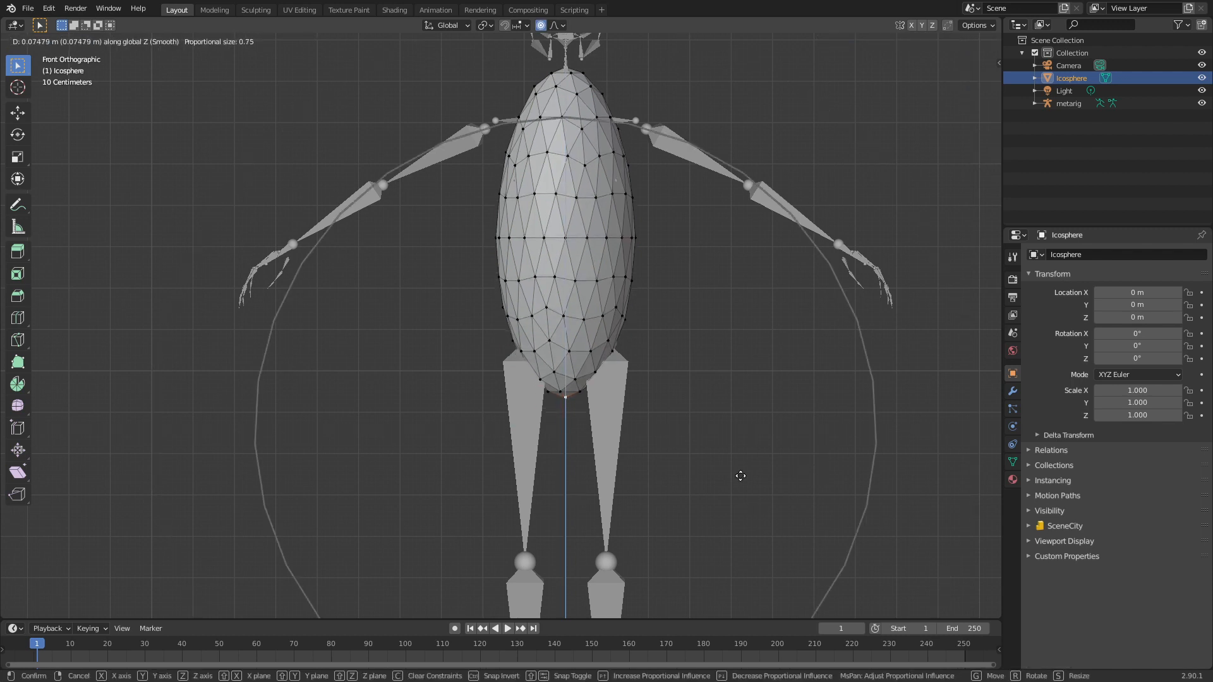
scroll(740, 477, "up", 1)
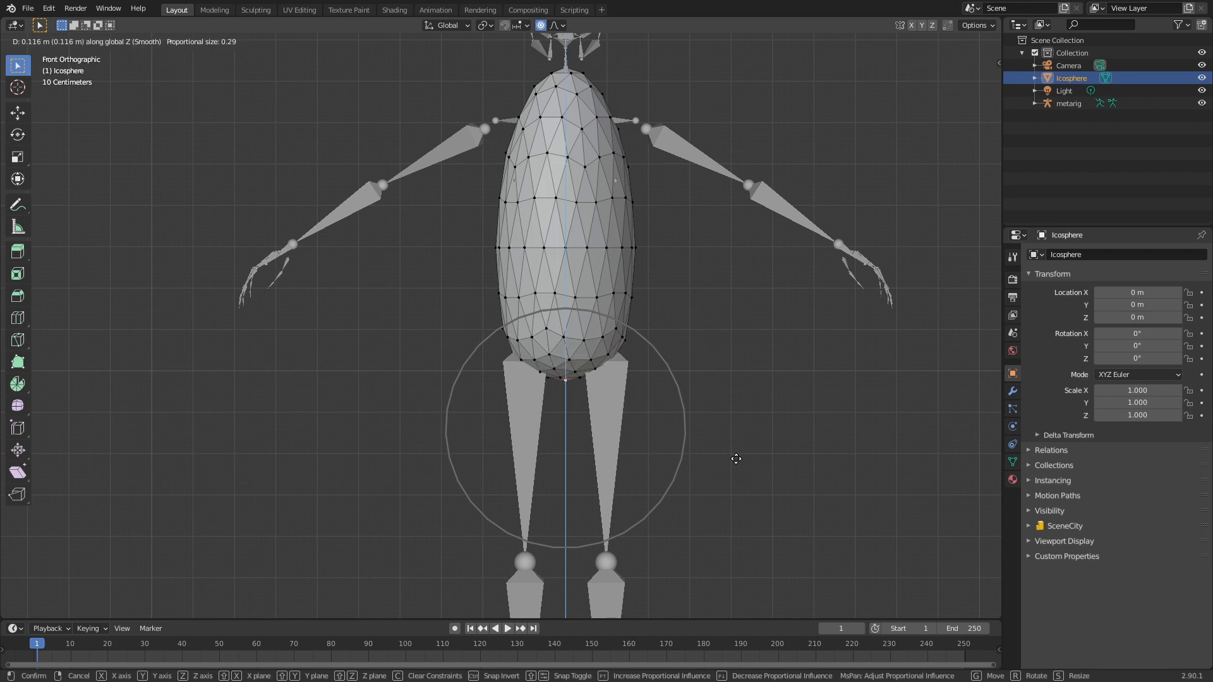
left_click(736, 456)
Lower the torso's top vertex about 0.044 m along Z with proportional editing to round off the neck end
scroll(670, 291, "up", 5, "shift")
left_click(566, 166)
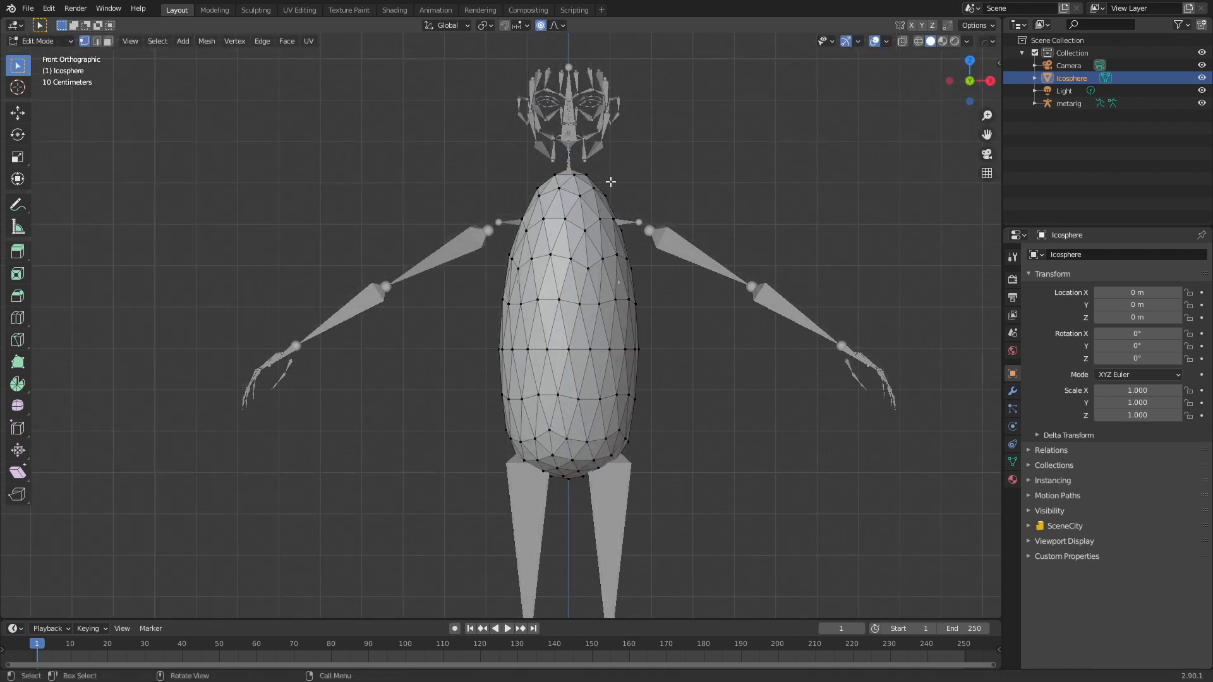
key("g")
left_click(610, 199)
middle_click_drag(610, 199, 650, 280)
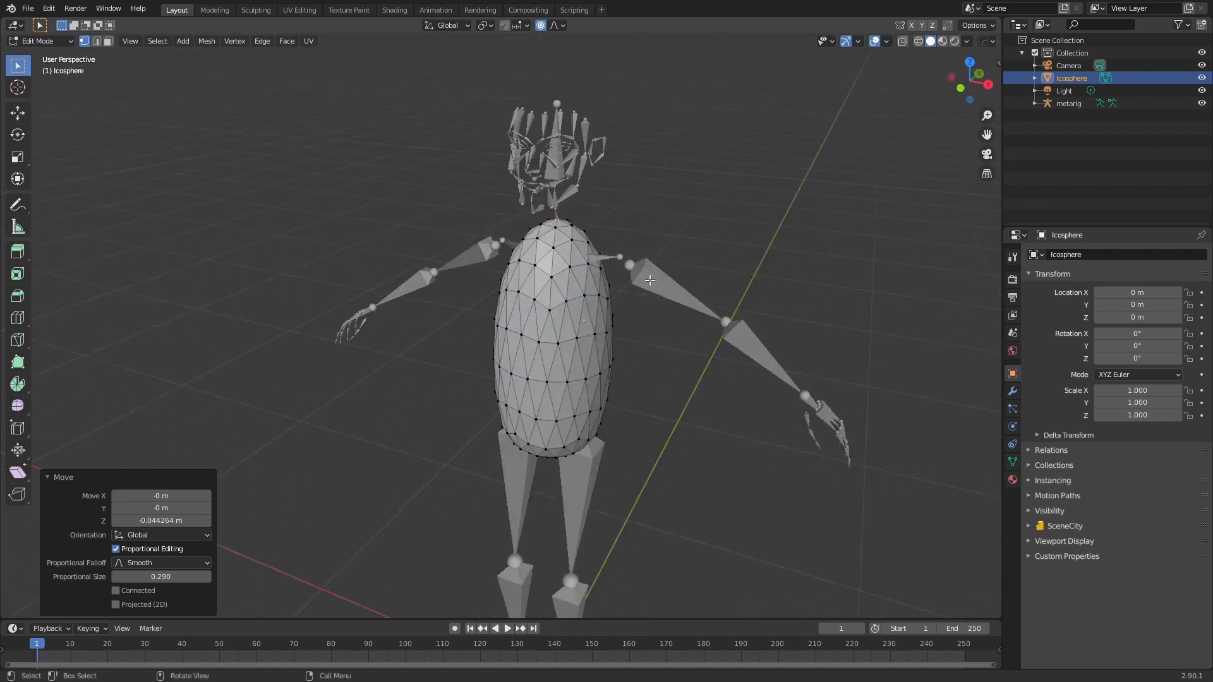
Add a second ico sphere inside the same mesh for the head
key("KP_3")
key("KP_1")
scroll(639, 352, "down", 2)
middle_click_drag(598, 509, 606, 382, "shift")
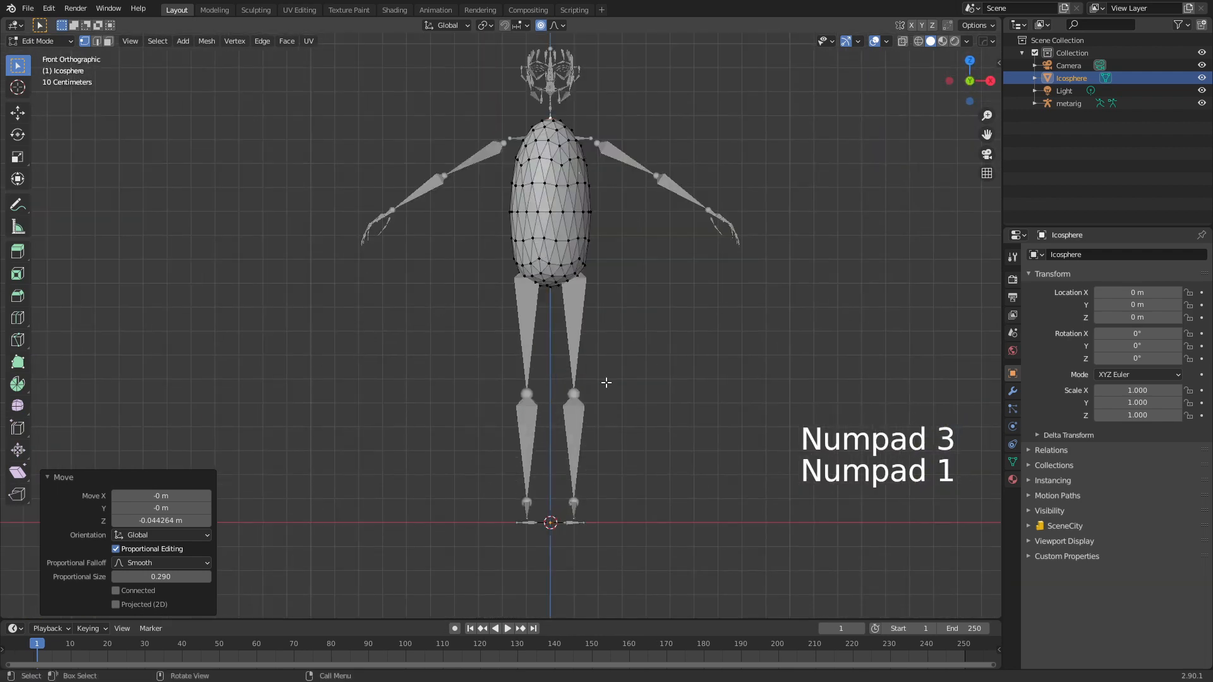
key("shift+a")
left_click(605, 430)
Turn off proportional editing and undo the new sphere's upward move that also deformed the torso
key("g")
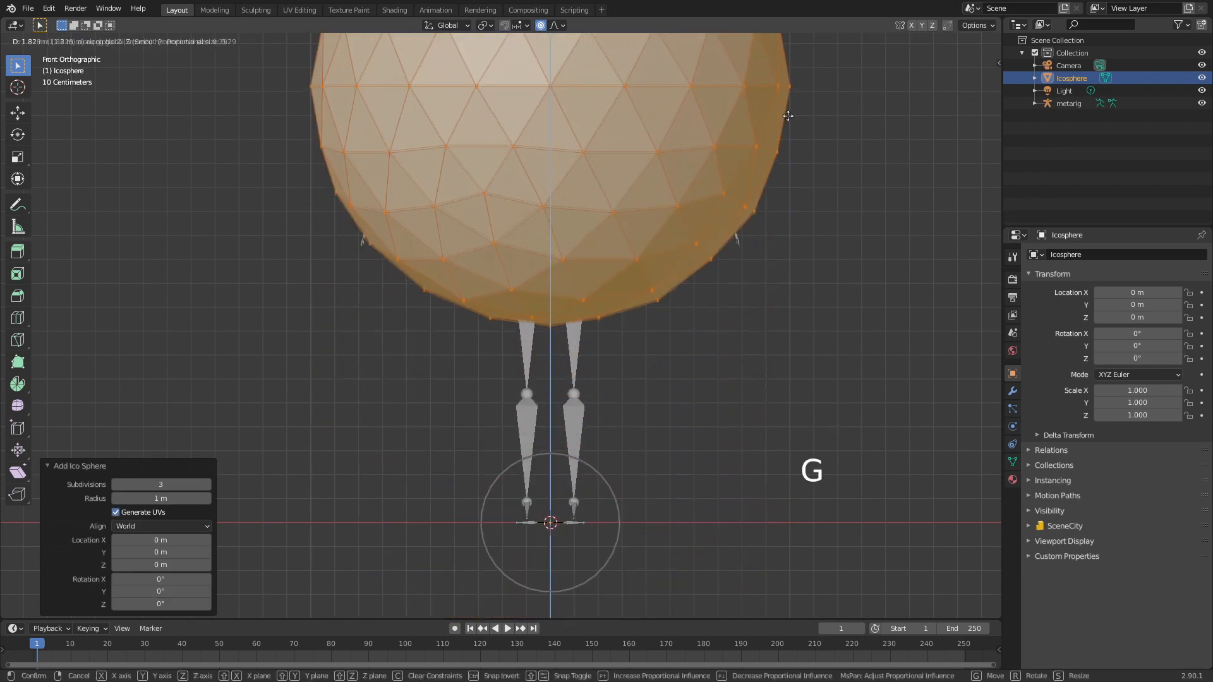
left_click(783, 279)
key("o")
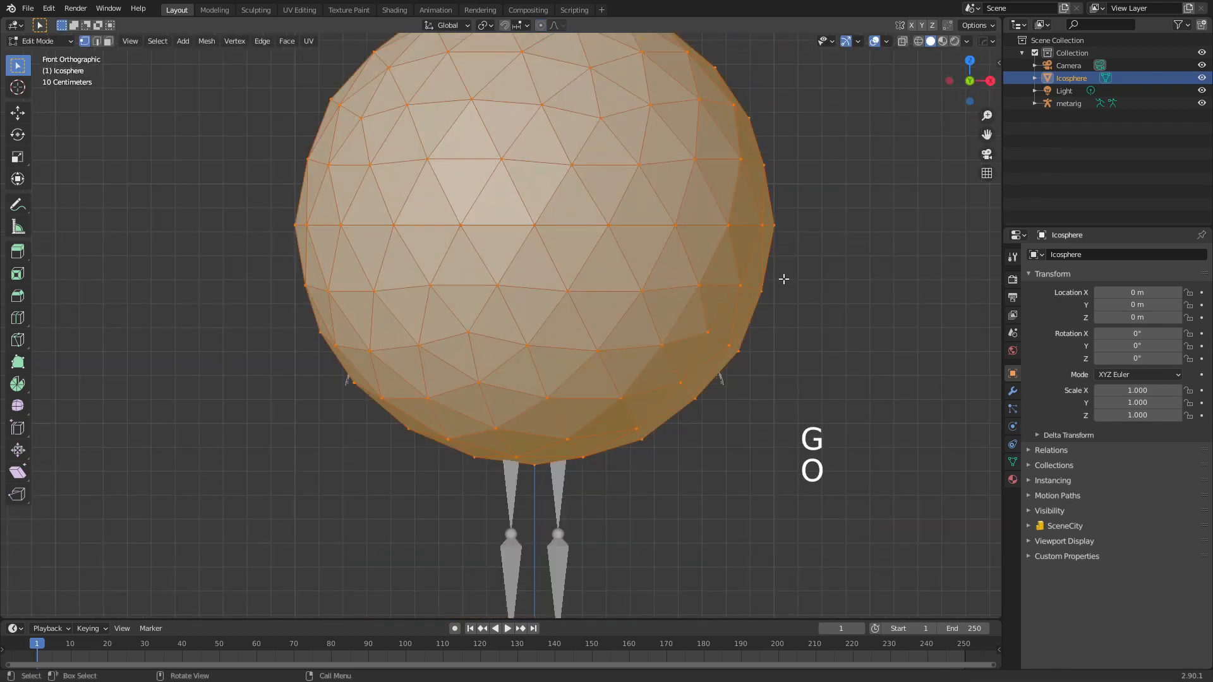
key("s")
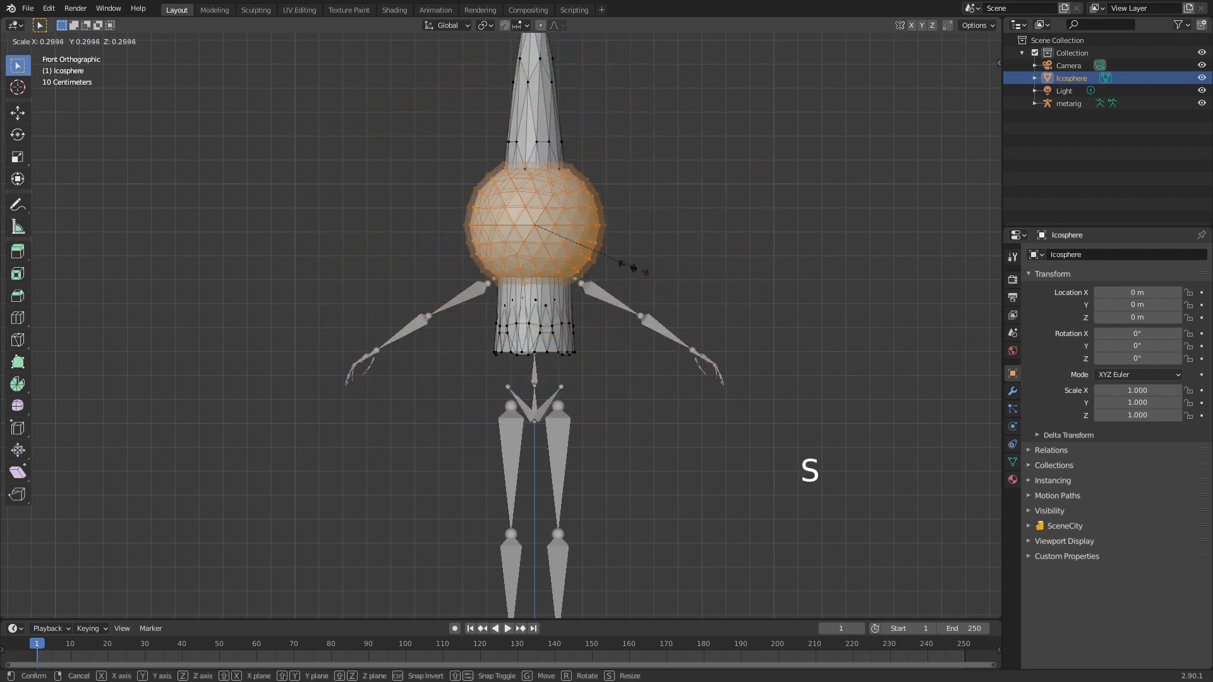
right_click(610, 259)
scroll(740, 367, "down", 4)
key("ctrl+z")
scroll(656, 493, "up", 1)
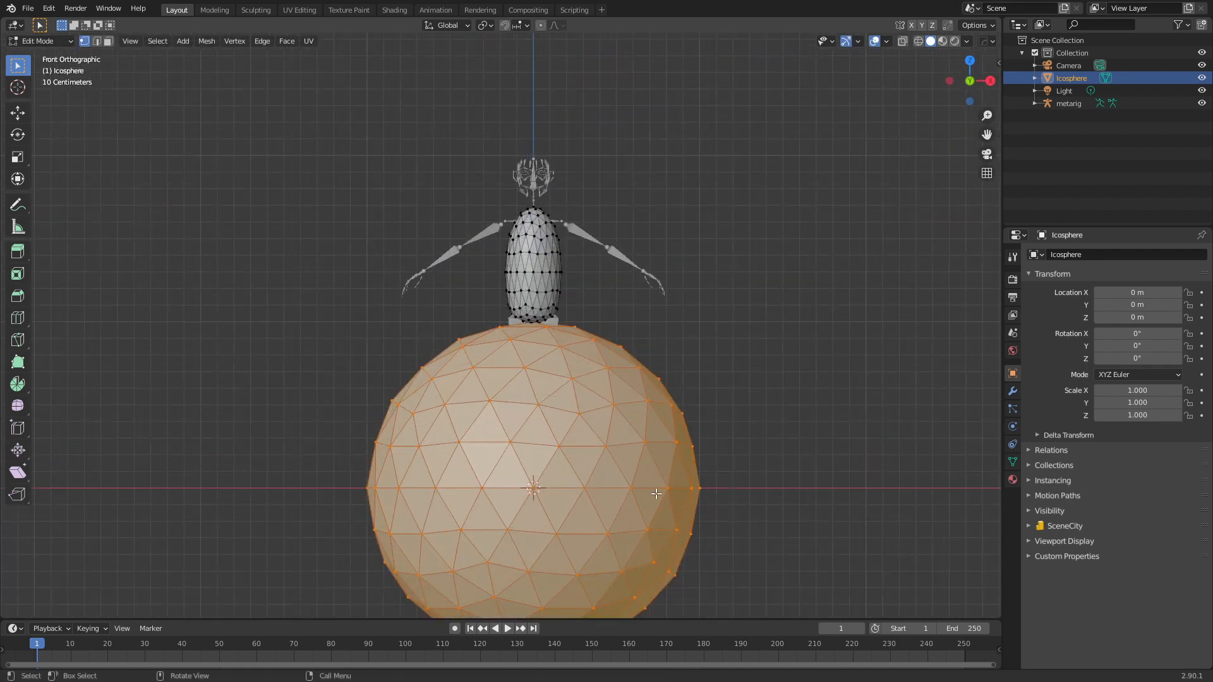
Raise the new sphere along Z to the rig's head and shrink it to roughly head size
key("g")
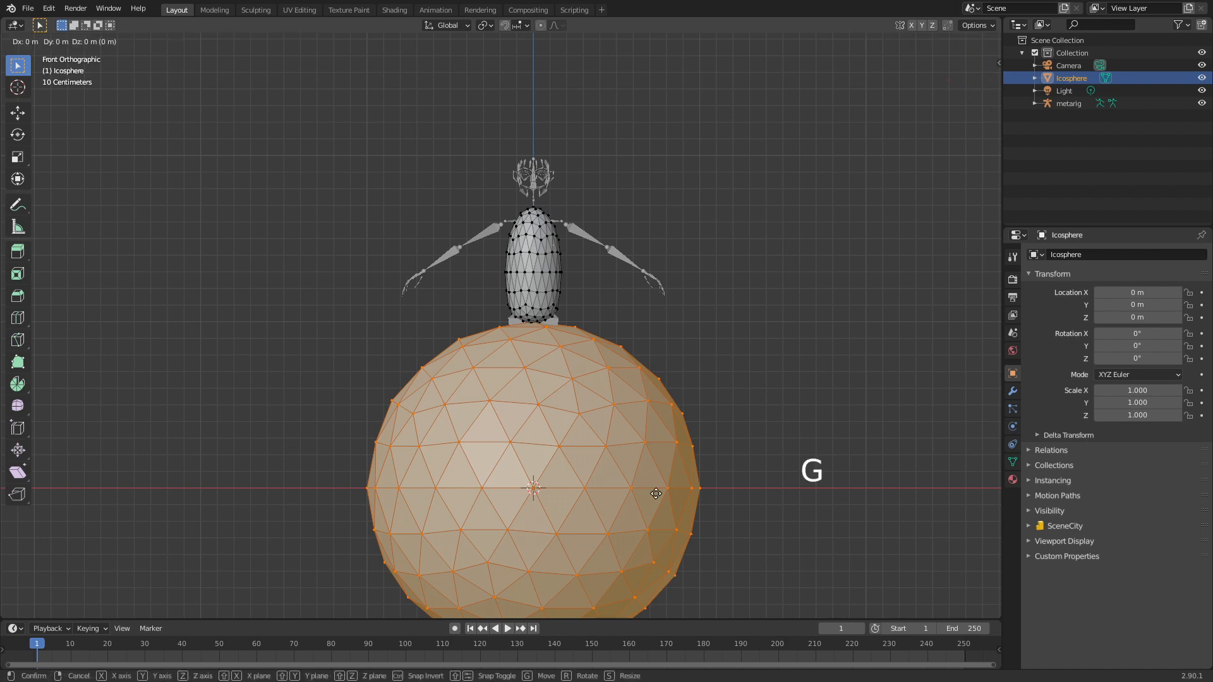
middle_click(667, 266)
left_click(650, 204)
key("s")
left_click(559, 205)
Position the head sphere over the face bones and enlarge it uniformly by about 1.62
middle_click_drag(558, 204, 567, 246, "shift")
scroll(566, 247, "up", 6)
middle_click_drag(709, 135, 575, 324, "shift")
key("g")
left_click(569, 262)
key("s")
left_click(714, 308)
Narrow the head sphere to about 0.77 along X and 0.84 along Y
key("s")
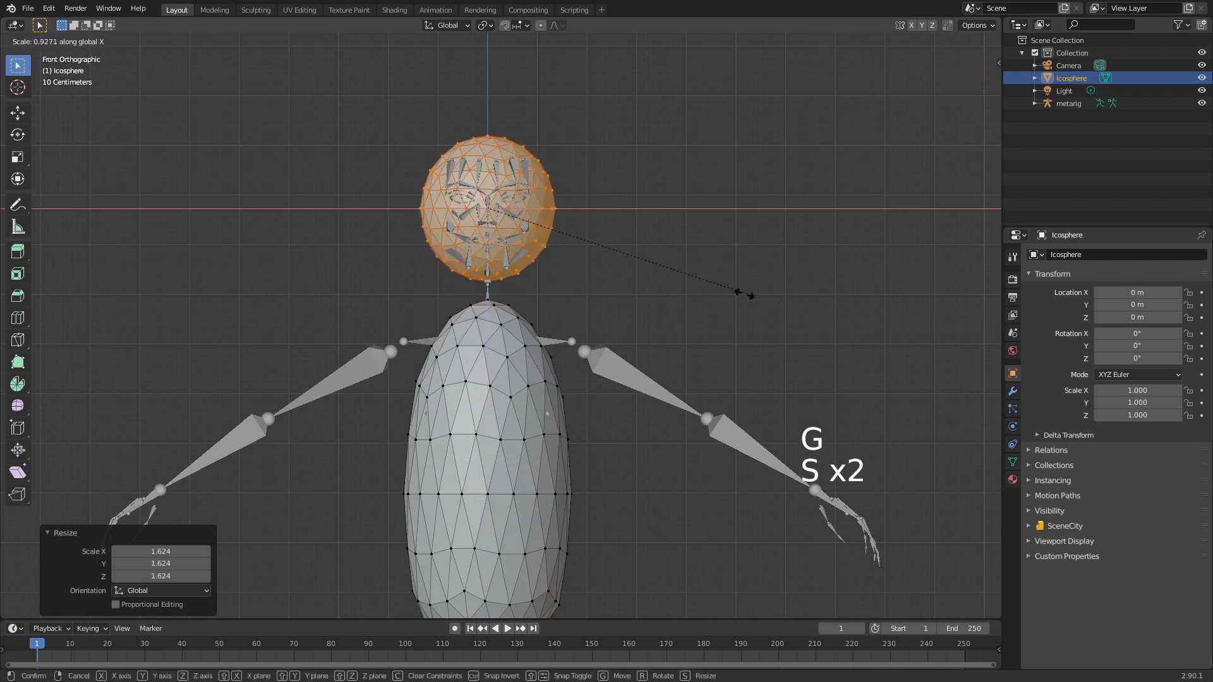
key("x")
left_click(704, 282)
key("KP_3")
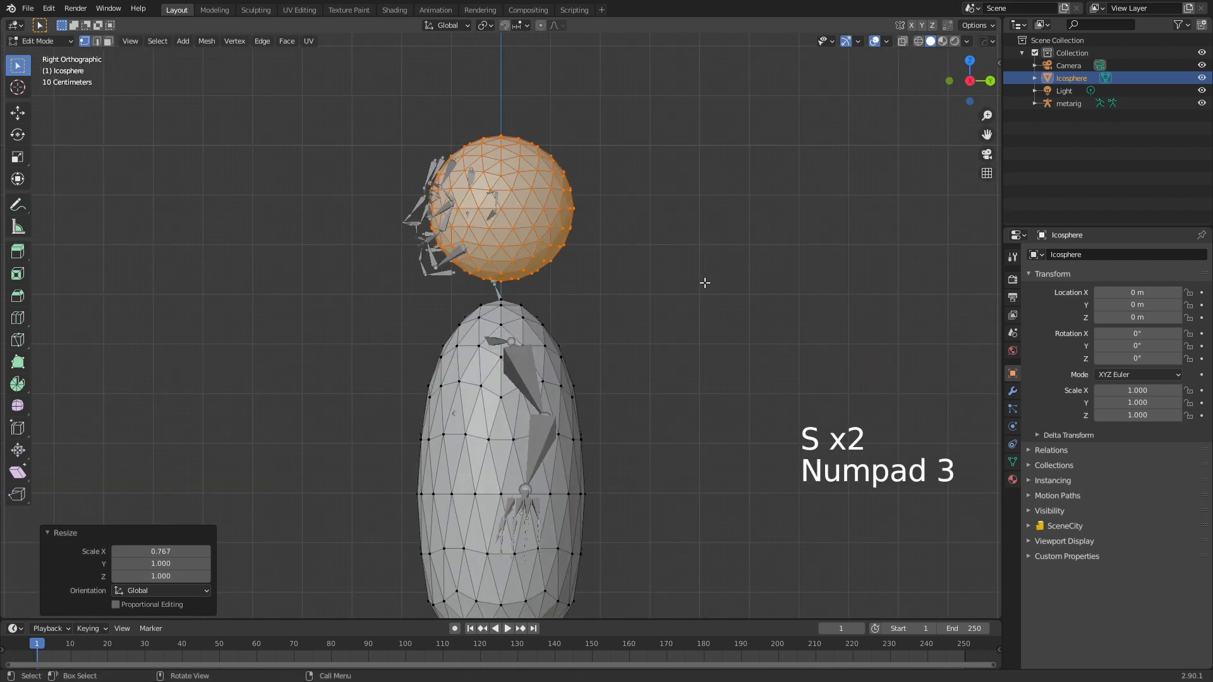
key("s")
key("y")
left_click(670, 276)
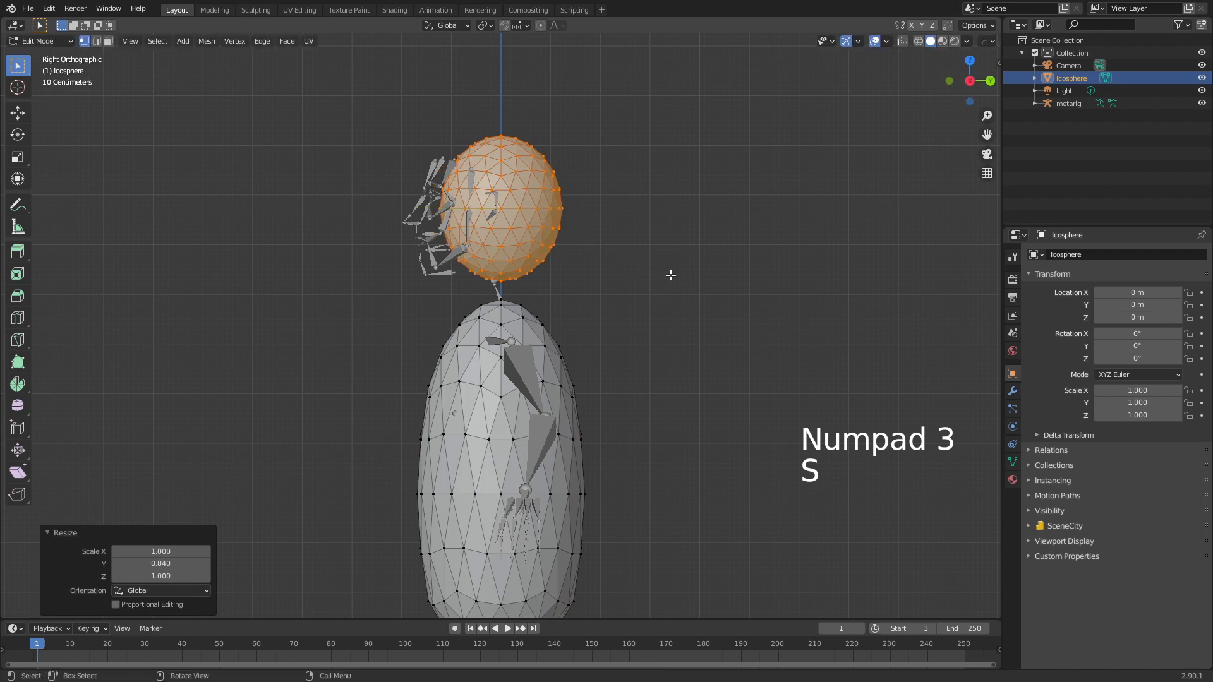
Move the head sphere about 0.07 m forward along Y onto the face bones
key("g")
key("y")
left_click(635, 282)
middle_click_drag(636, 282, 672, 284)
key("KP_3")
Pull the head's front-centre vertex about 0.033 m forward and down as a nose, using proportional editing at size 0.06, and leave Edit Mode
scroll(442, 255, "up", 2)
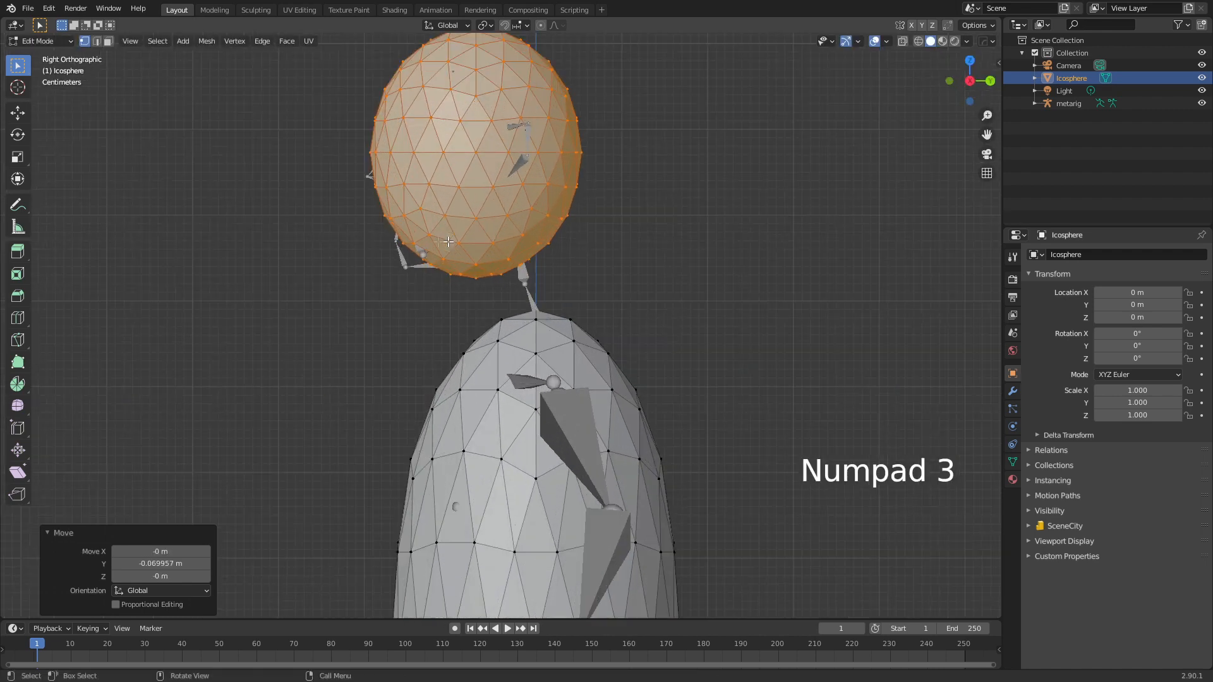
scroll(448, 242, "up", 1)
middle_click_drag(448, 242, 607, 303, "shift")
left_click(494, 359)
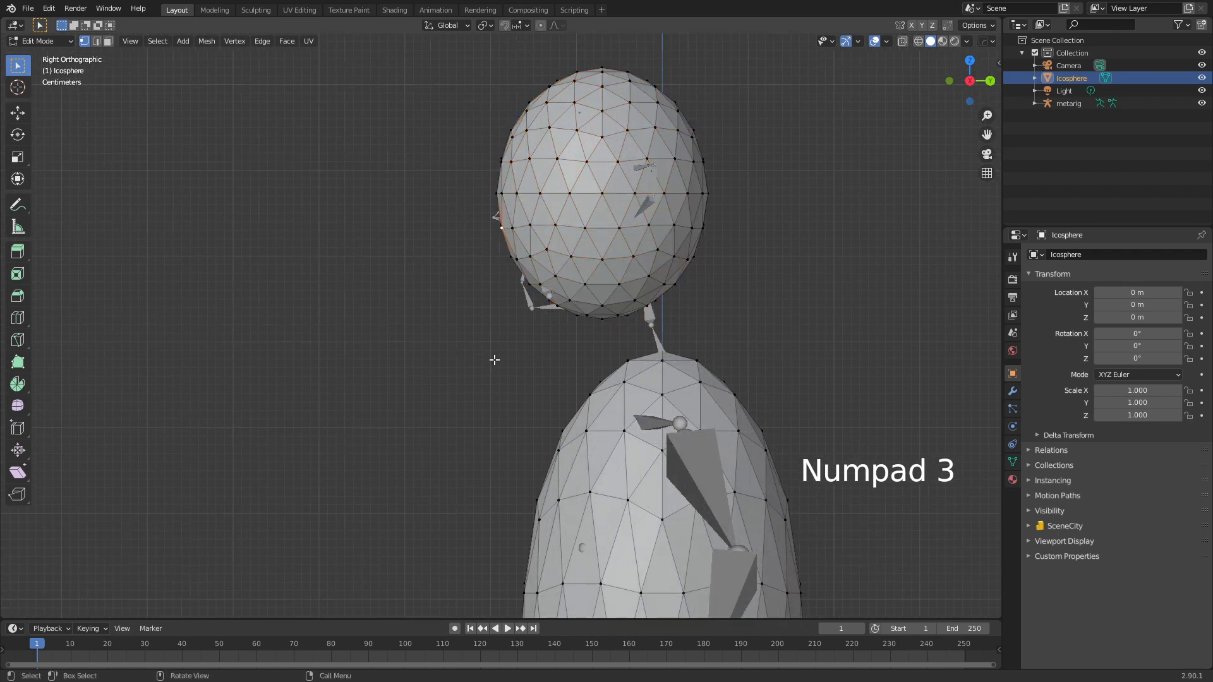
key("KP_1")
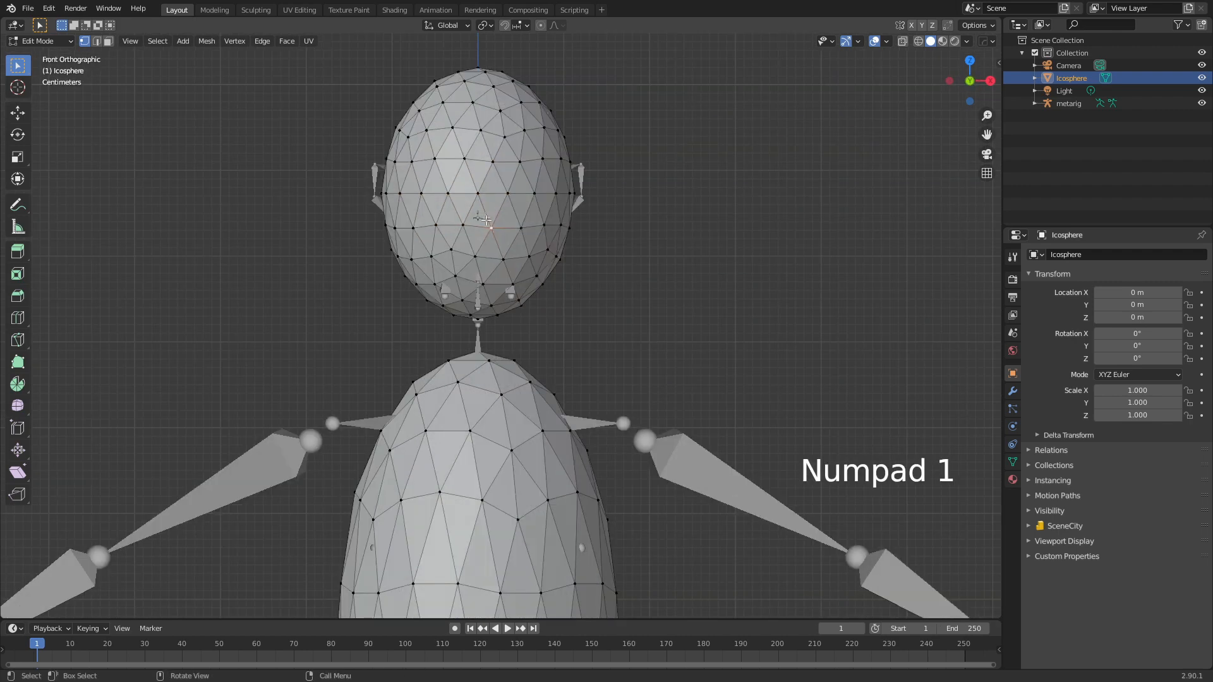
key("KP_3")
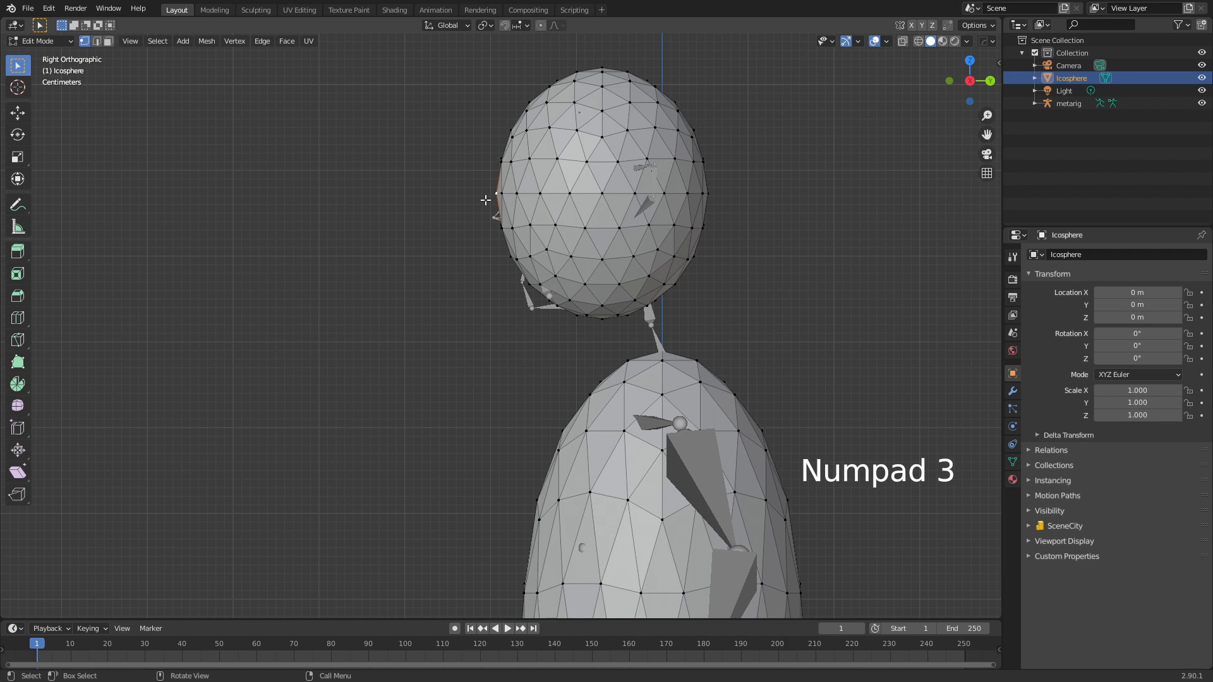
key("o")
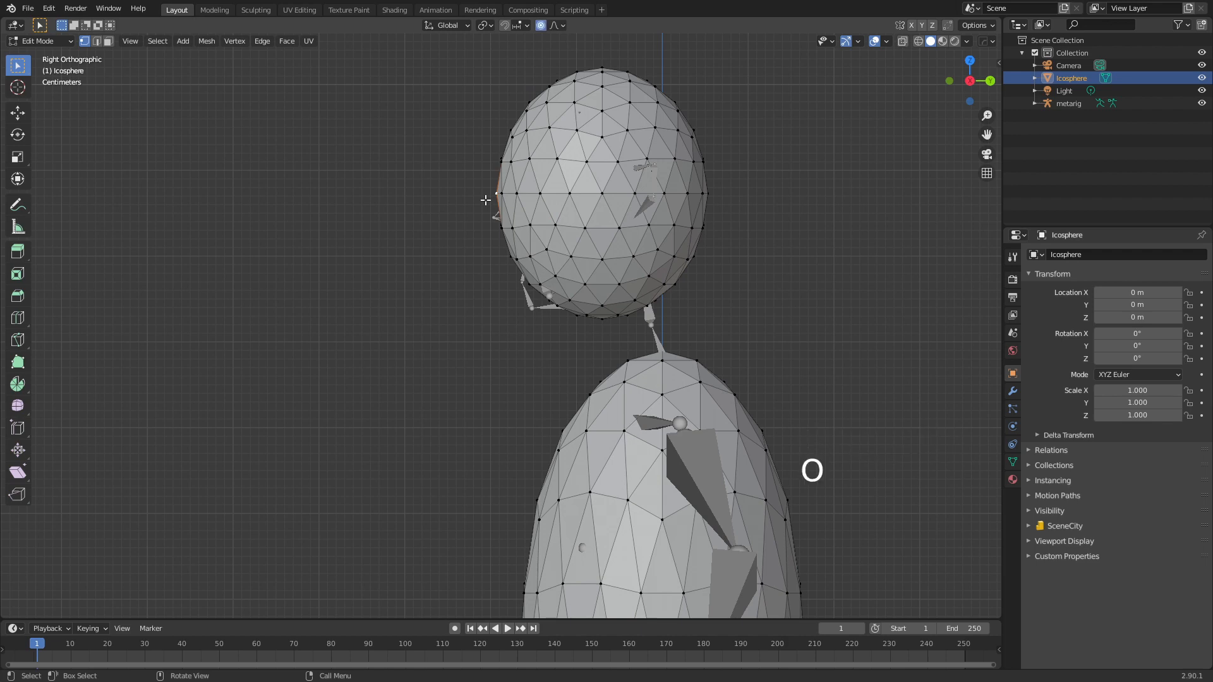
key("g")
scroll(488, 208, "up", 12)
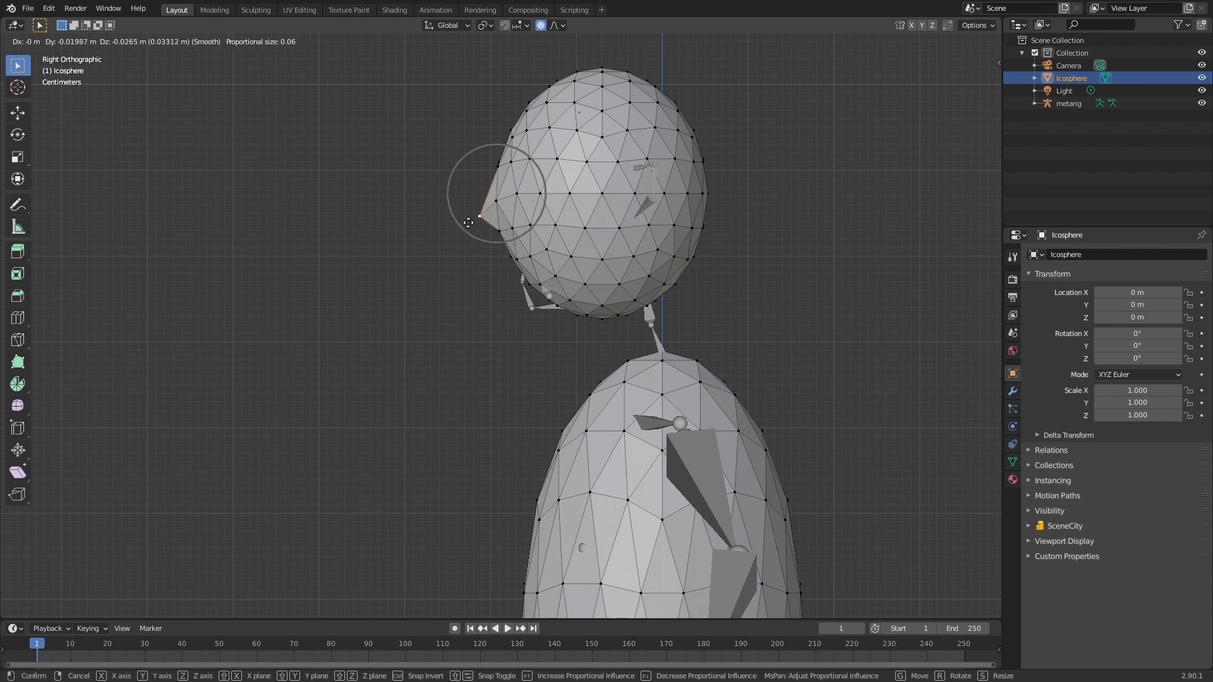
left_click(468, 223)
key("Tab")
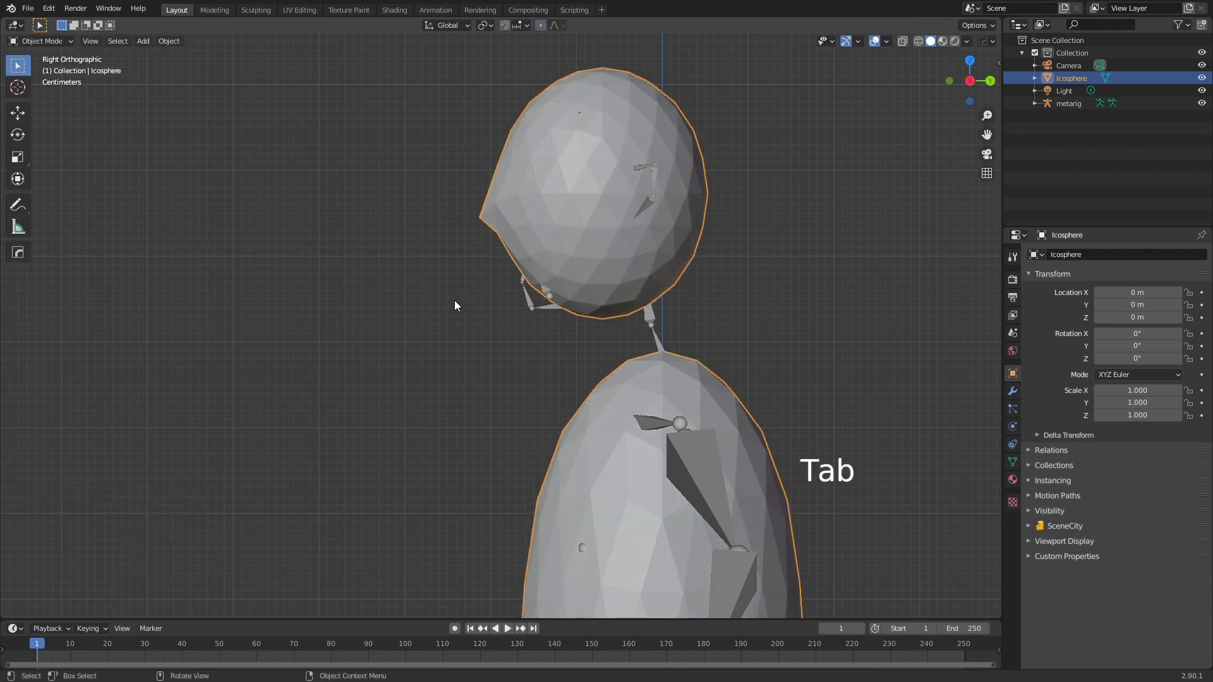
Add a separate ico sphere at the origin, shrink it uniformly in Edit Mode, and turn off proportional editing
key("KP_1")
scroll(498, 343, "down", 5)
scroll(512, 321, "up", 3)
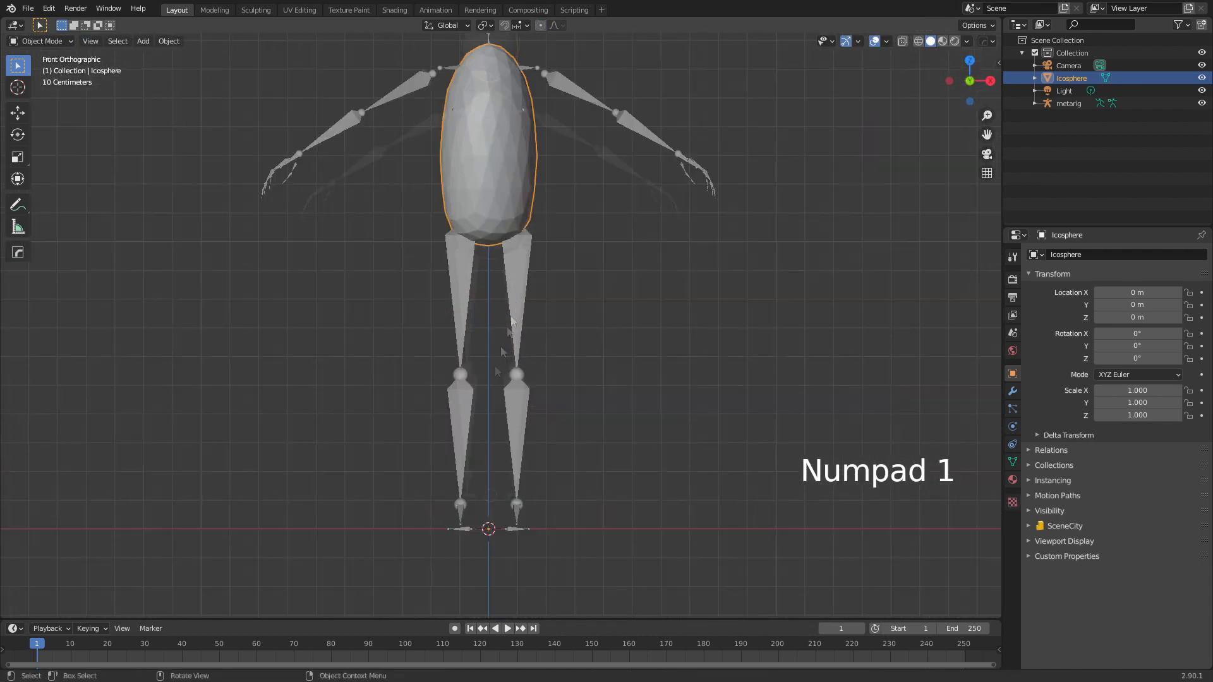
key("shift+a")
mouse_move(506, 370)
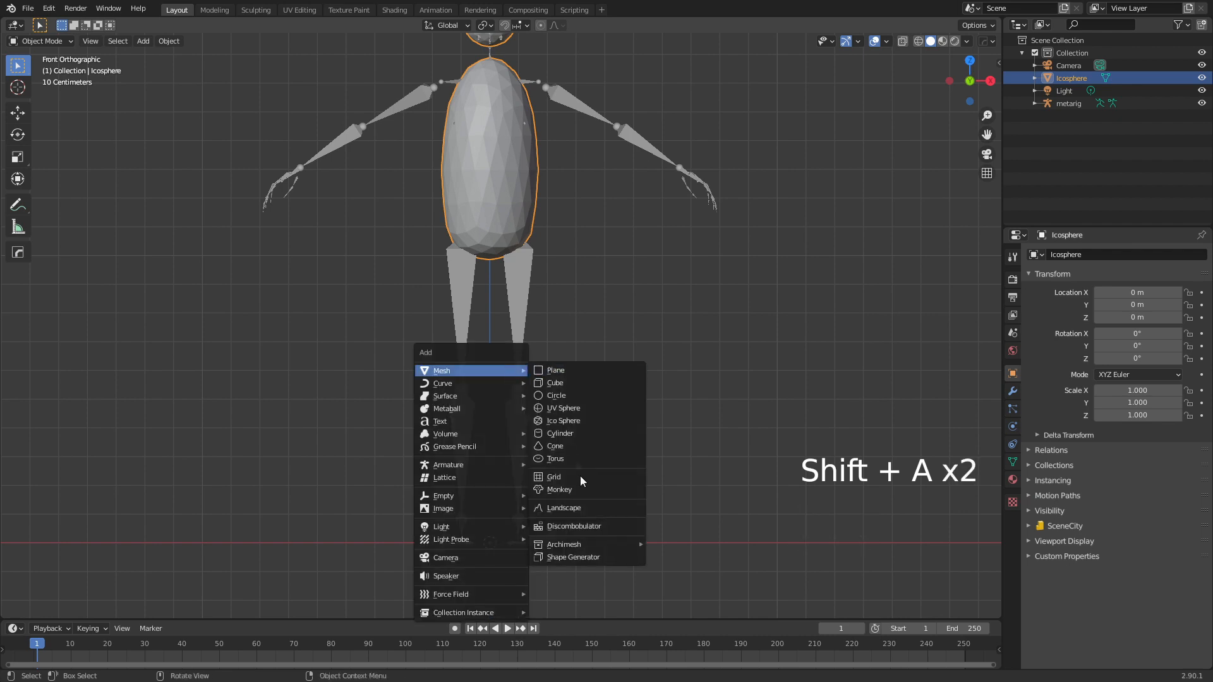
left_click(589, 420)
key("Tab")
key("s")
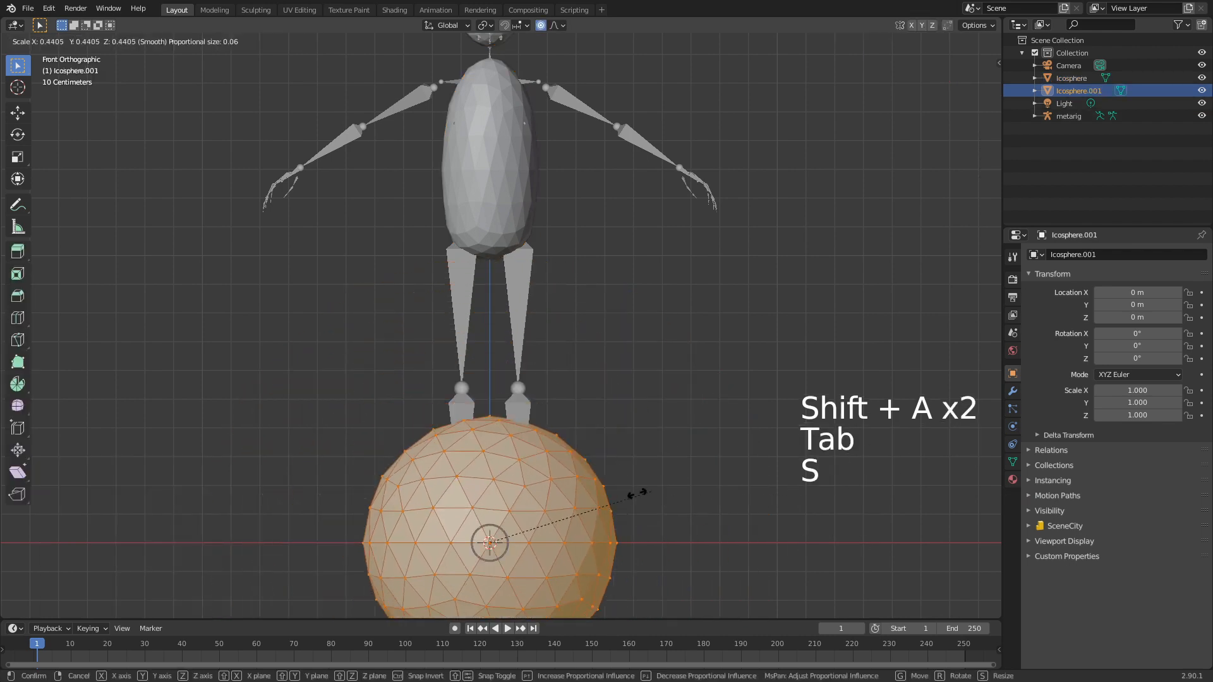
left_click(541, 542)
key("o")
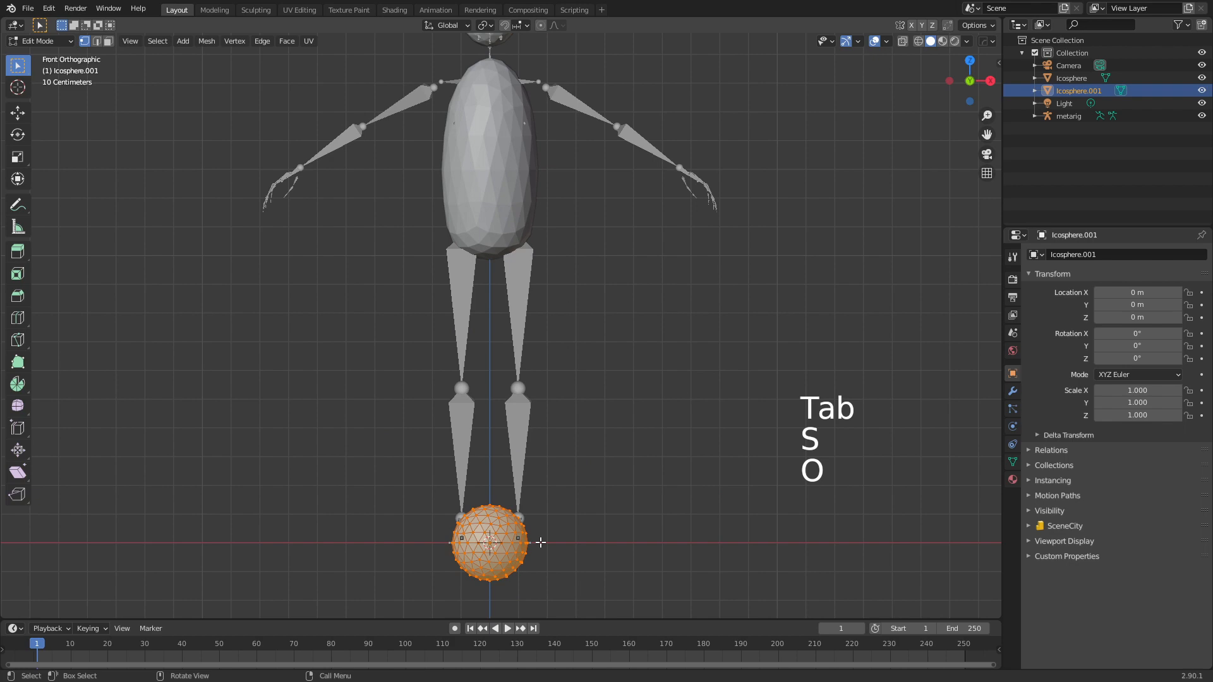
Move the new sphere about 0.44 m along X and 1.44 m up to the elbow, and scale it to about 0.312
key("g")
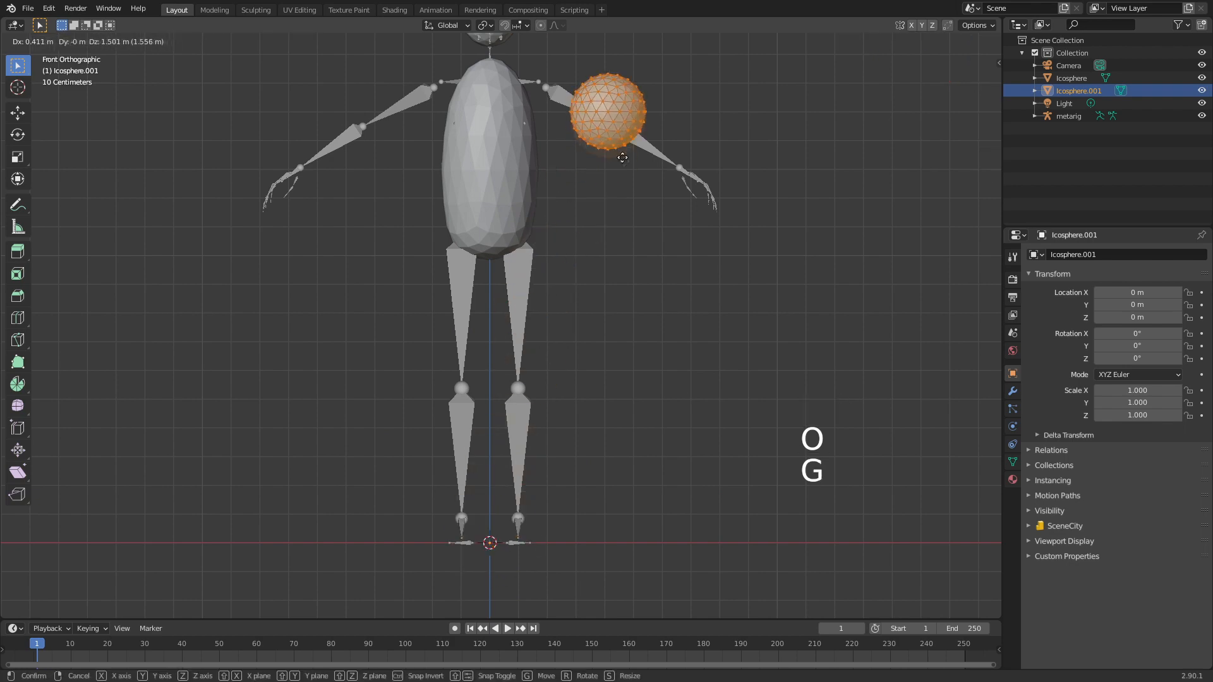
left_click(632, 165)
middle_click_drag(722, 175, 655, 278, "shift")
scroll(655, 279, "up", 2)
scroll(655, 278, "up", 2)
key("s")
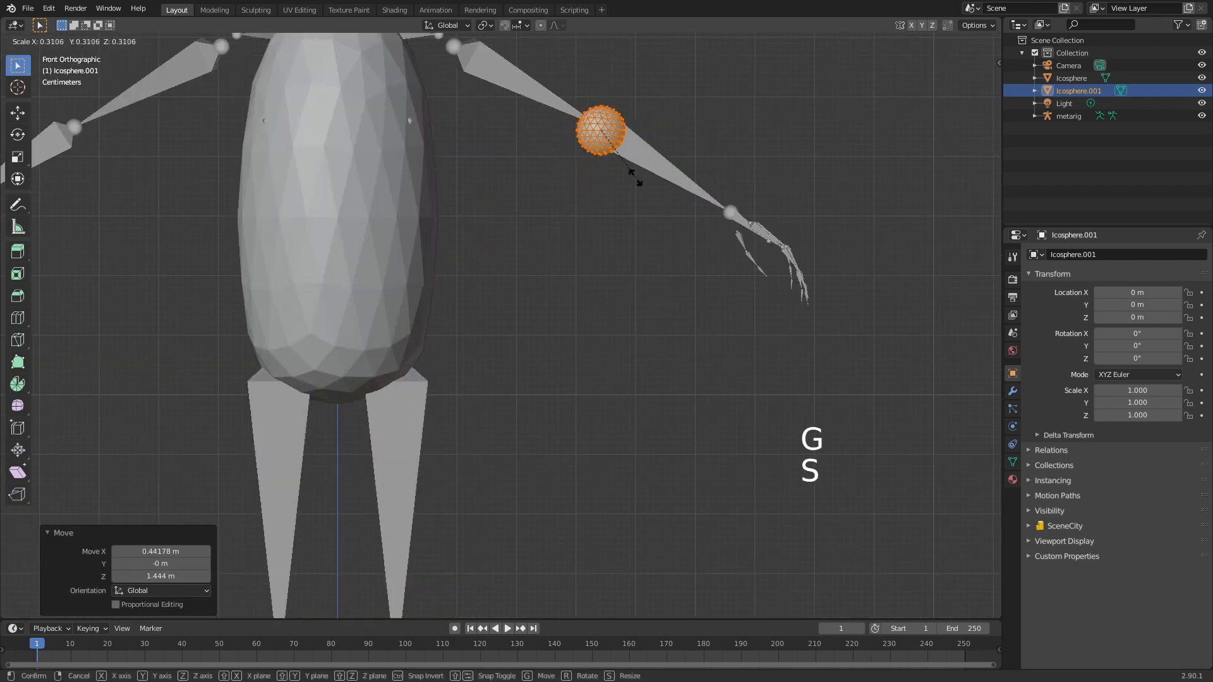
left_click(637, 177)
Shift the elbow sphere about 0.085 m along Y toward the elbow joint in the top view
key("KP_7")
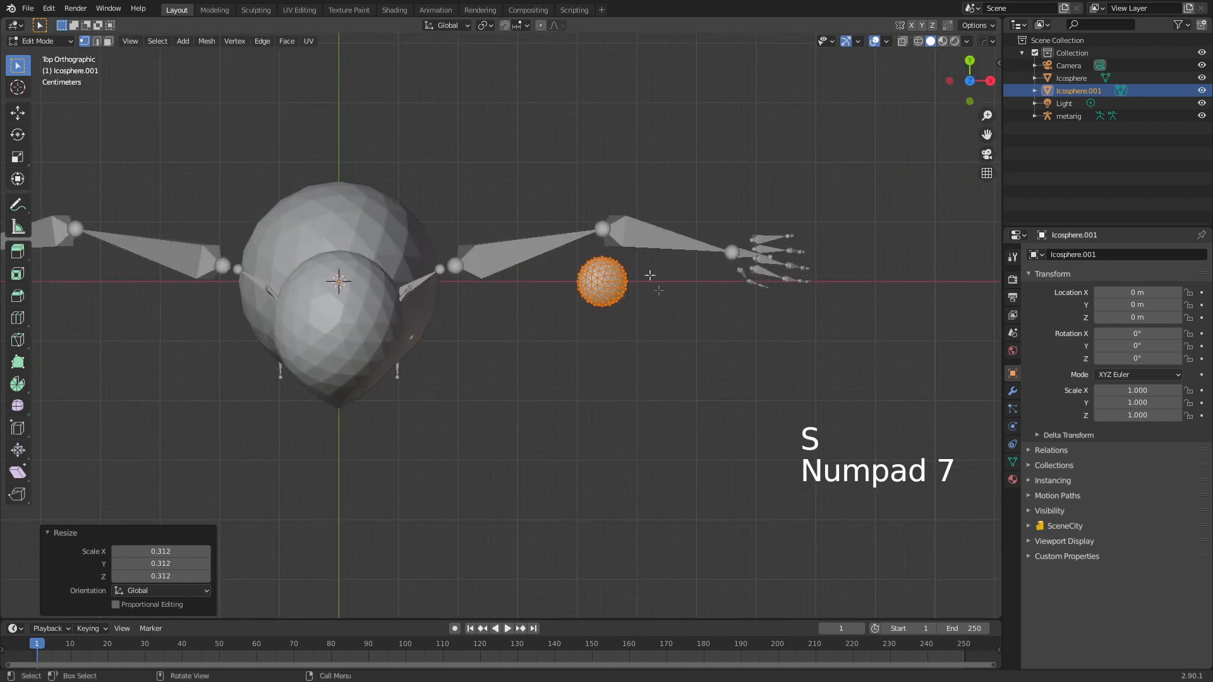
key("g")
middle_click(657, 244)
left_click(650, 255)
key("KP_3")
key("KP_1")
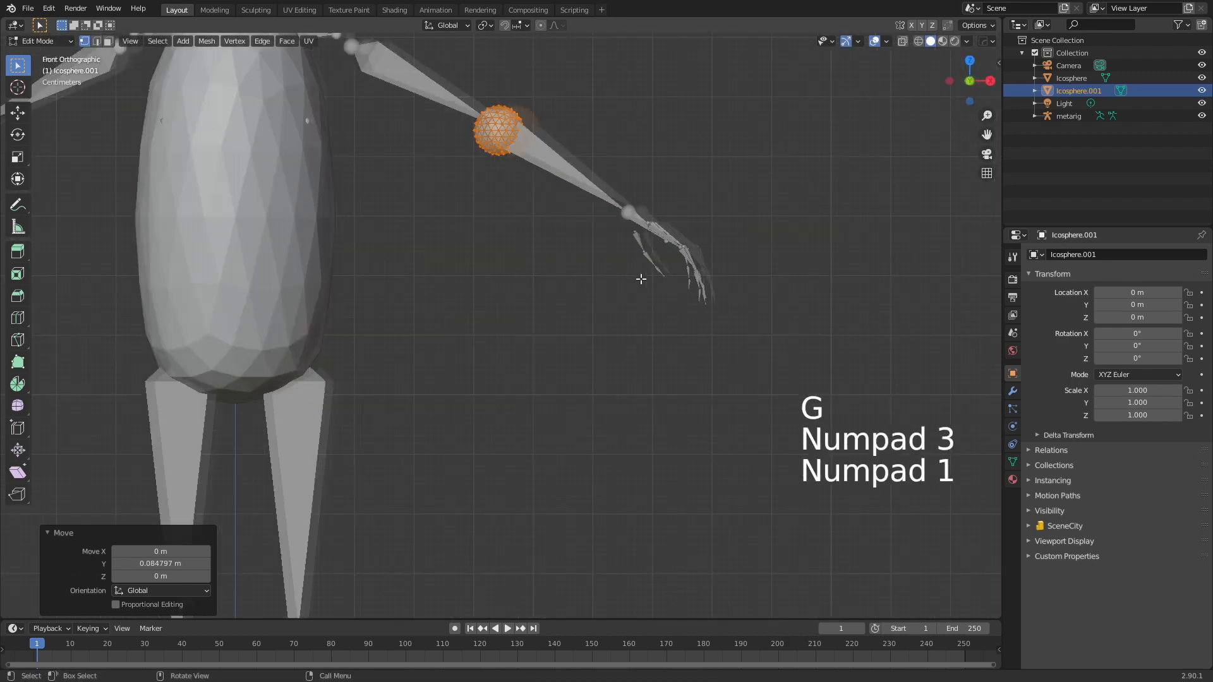
Duplicate the elbow sphere onto the hand bones and enlarge the copy uniformly by about 3.0
key("shift+d")
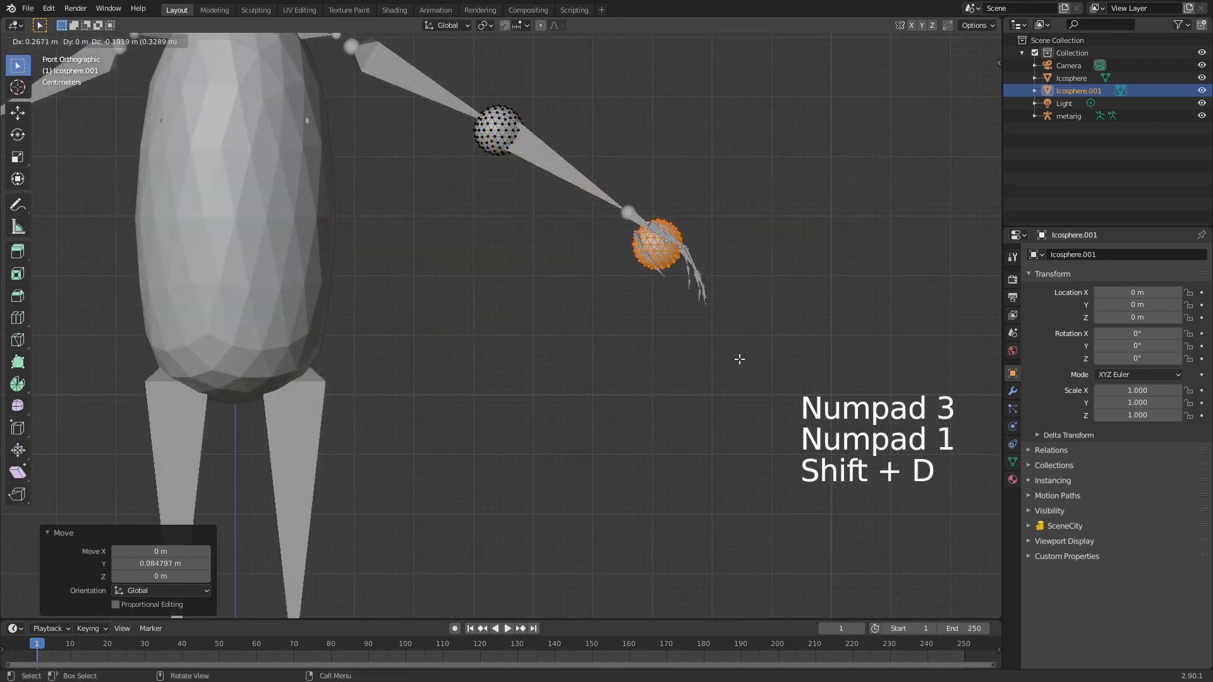
left_click(764, 384)
key("s")
left_click(44, 466)
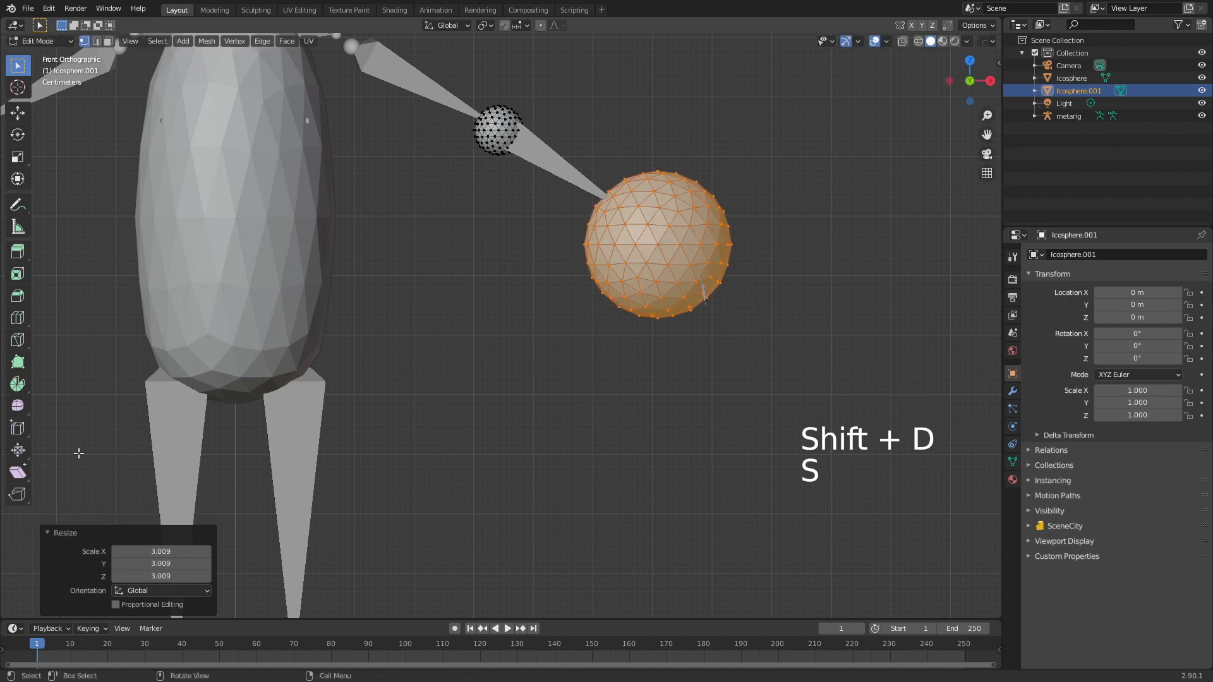
Flatten the hand sphere to about 0.43 along Z and narrow it along Y
key("s")
key("z")
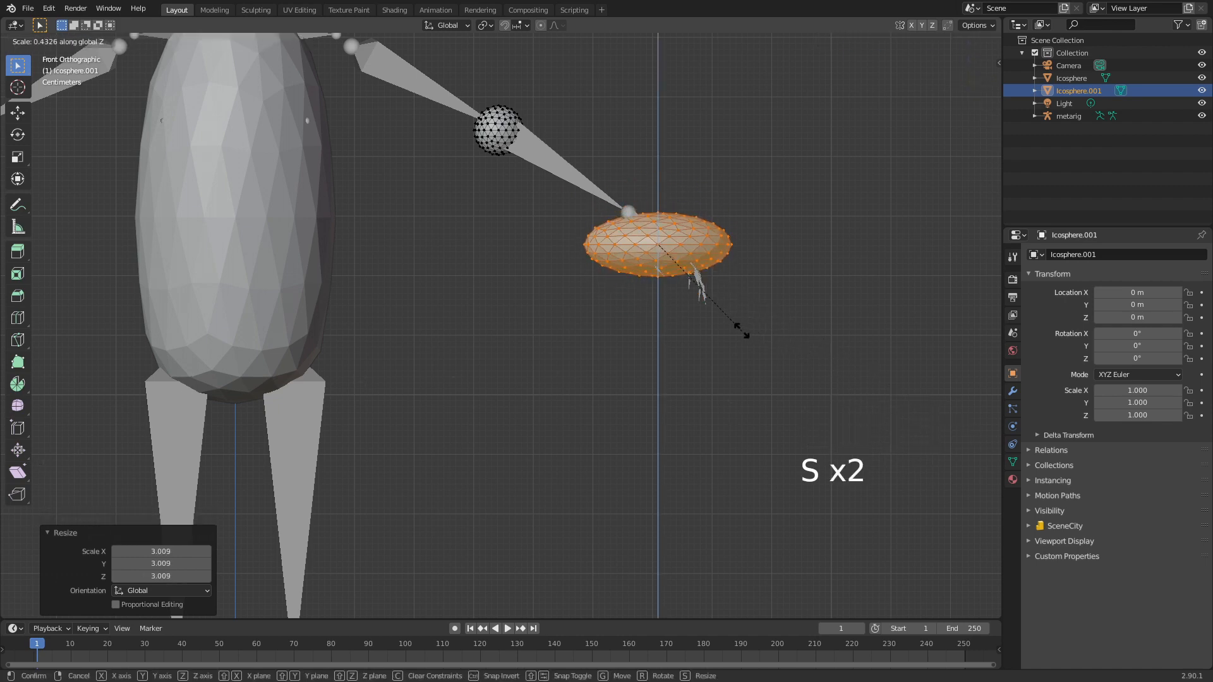
left_click(742, 330)
key("KP_7")
key("s")
key("y")
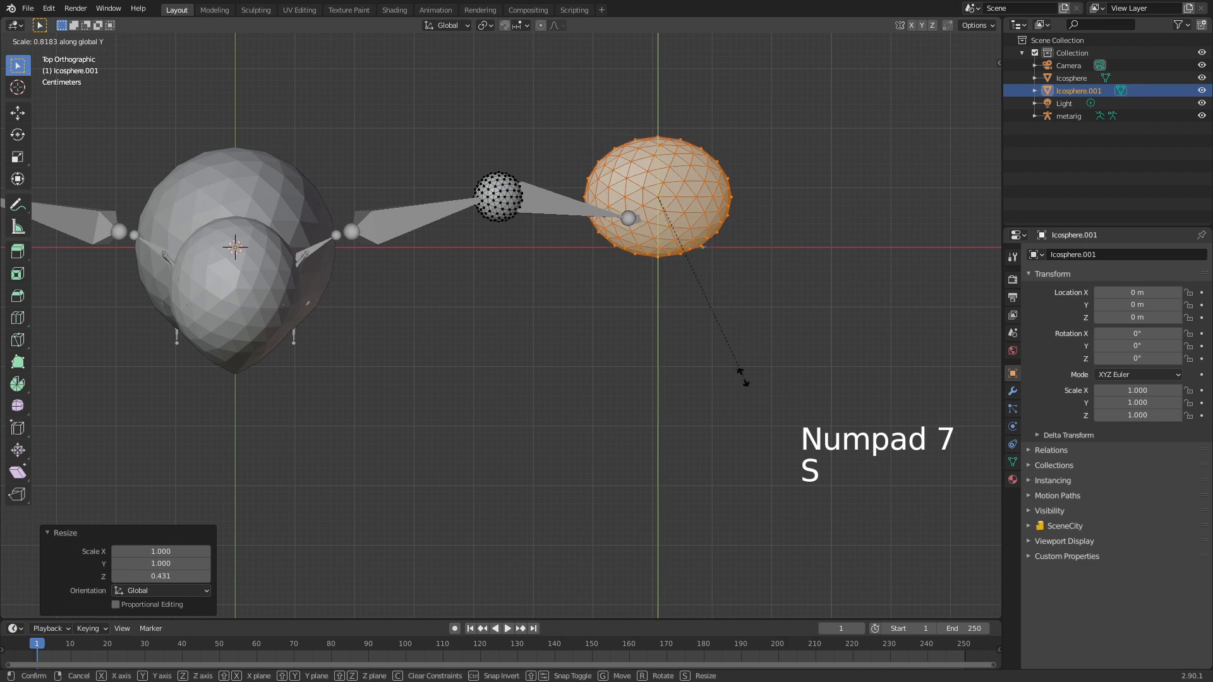
left_click(691, 329)
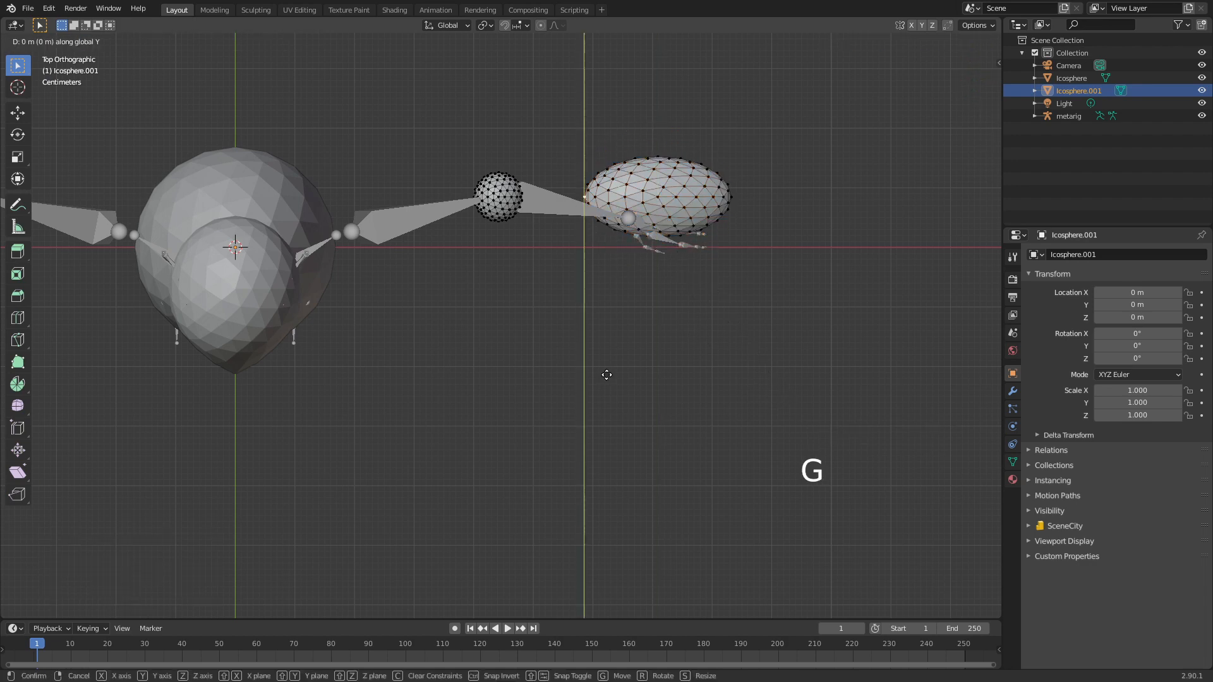
Push the hand mesh's wrist-end vertex inward along X with proportional editing to blunt that end
key("x")
right_click(612, 376)
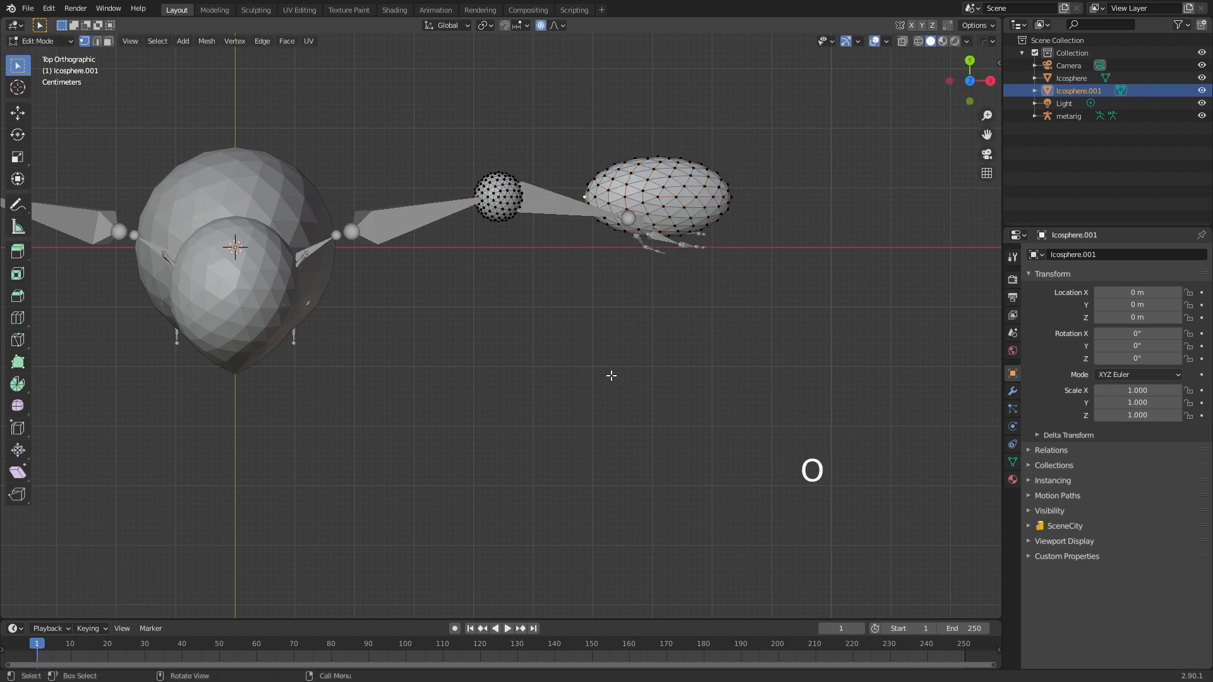
key("g")
key("x")
scroll(630, 377, "down", 4)
left_click(634, 378)
middle_click_drag(659, 324, 652, 239)
key("Tab")
key("Tab")
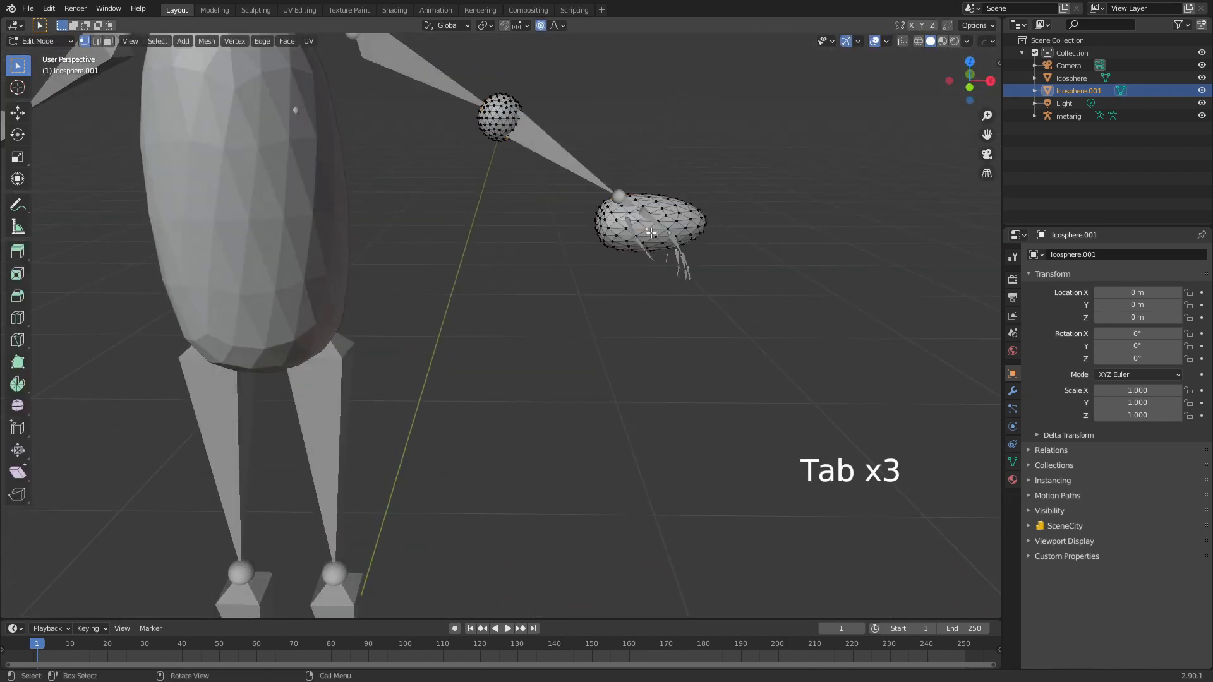
Select the whole linked hand mesh and thin it to about 0.516 along Z
key("KP_3")
key("KP_1")
key("ctrl+l")
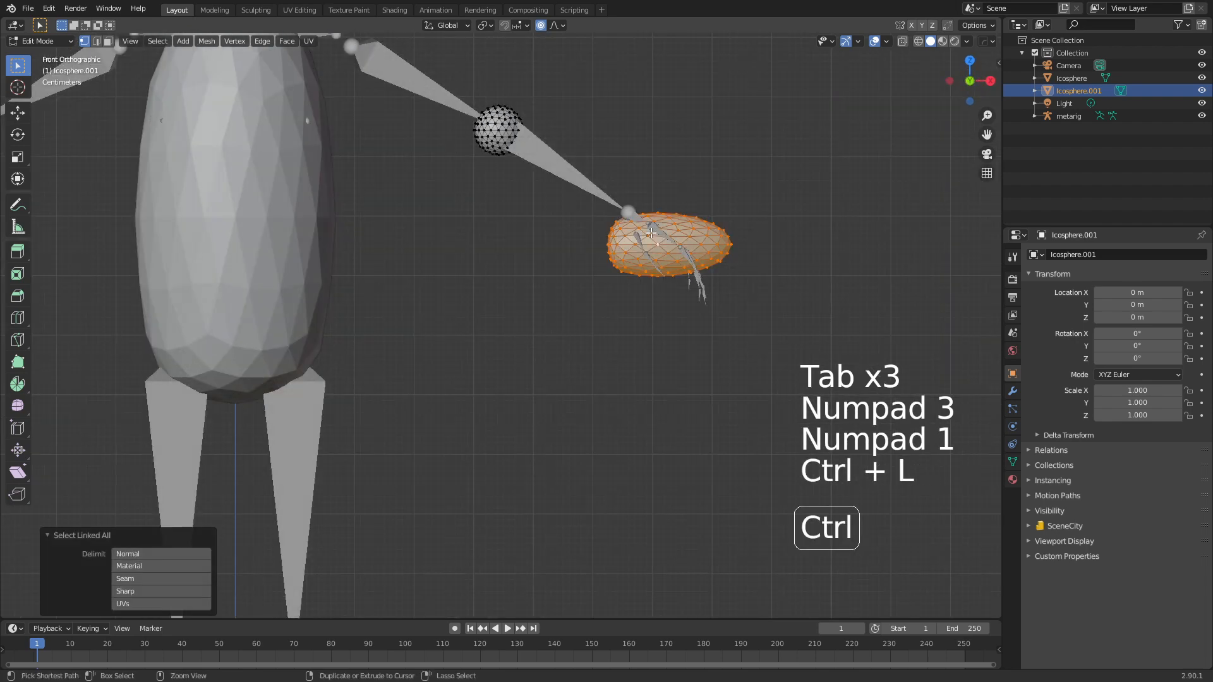
key("s")
key("z")
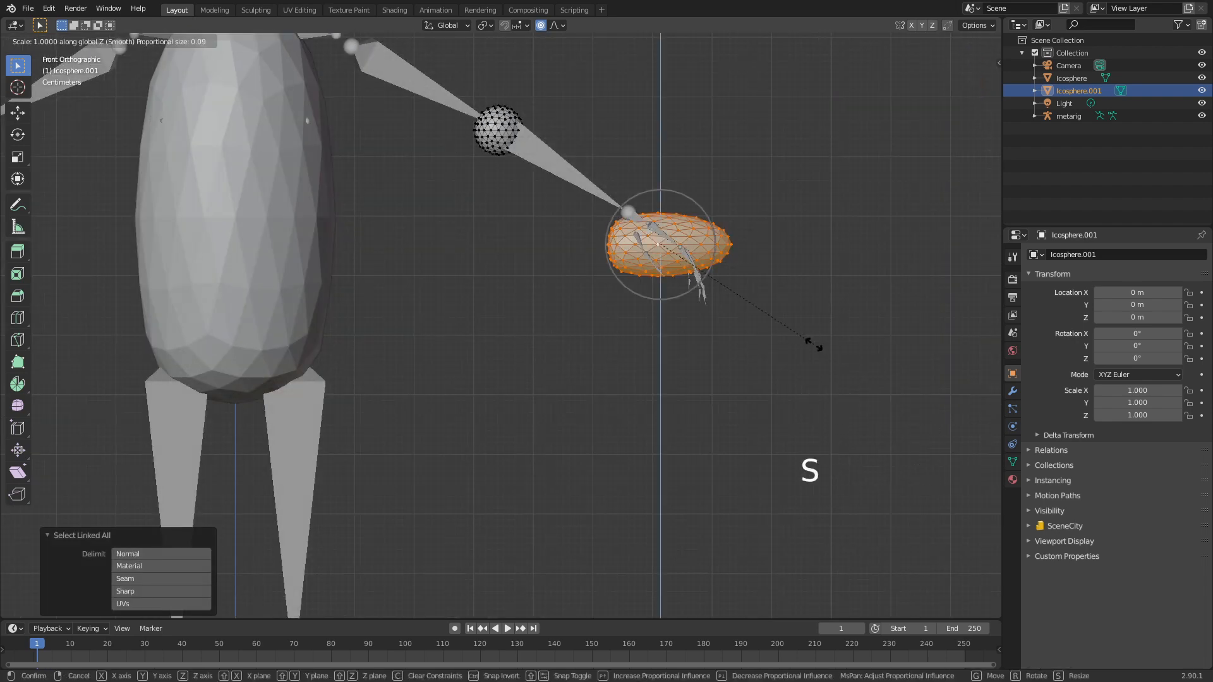
left_click(728, 310)
Rotate the hand mesh to follow the slope of the hand bones and reposition it over them in front and top views
key("r")
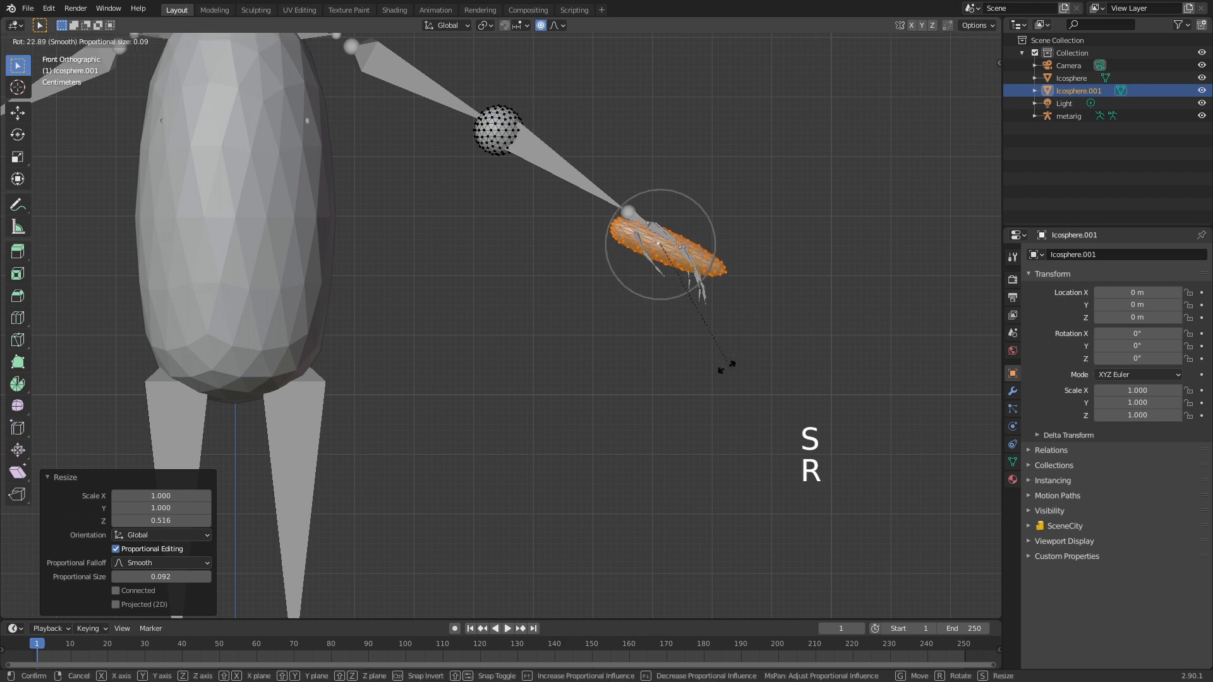
left_click(676, 389)
key("g")
left_click(676, 387)
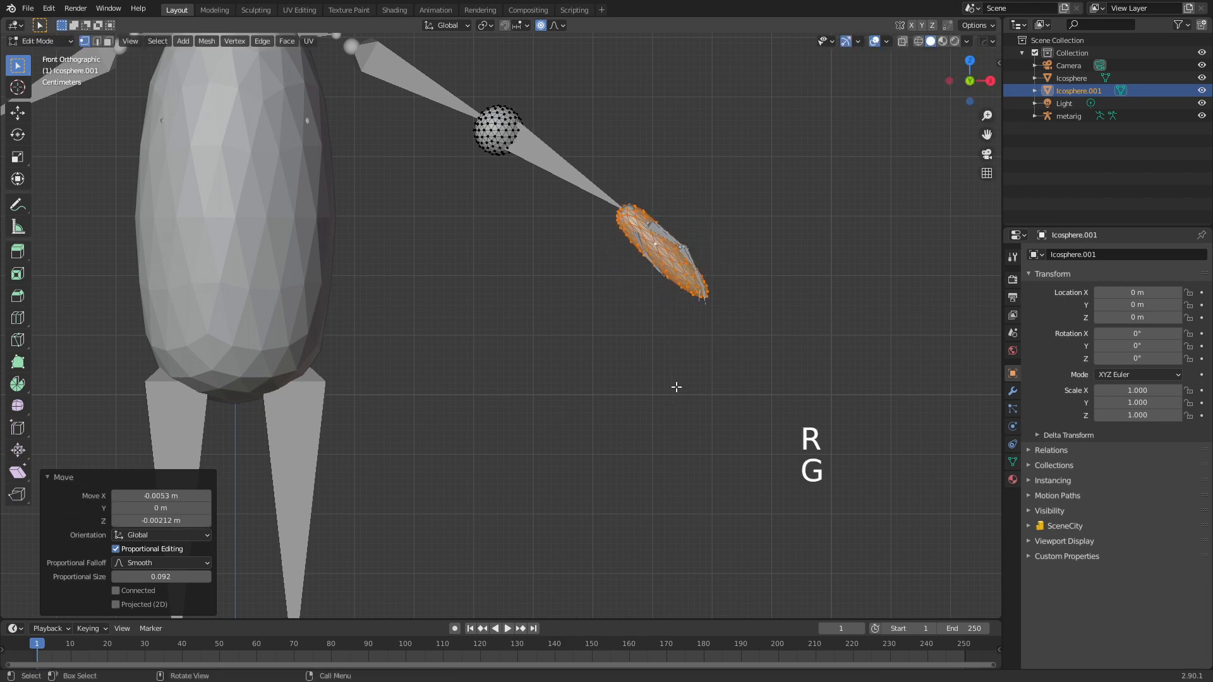
key("KP_7")
key("g")
left_click(674, 271)
key("KP_1")
Duplicate the whole elbow sphere to the knee on the same side, about -0.34 m along X and -0.90 m along Z
left_click(501, 344)
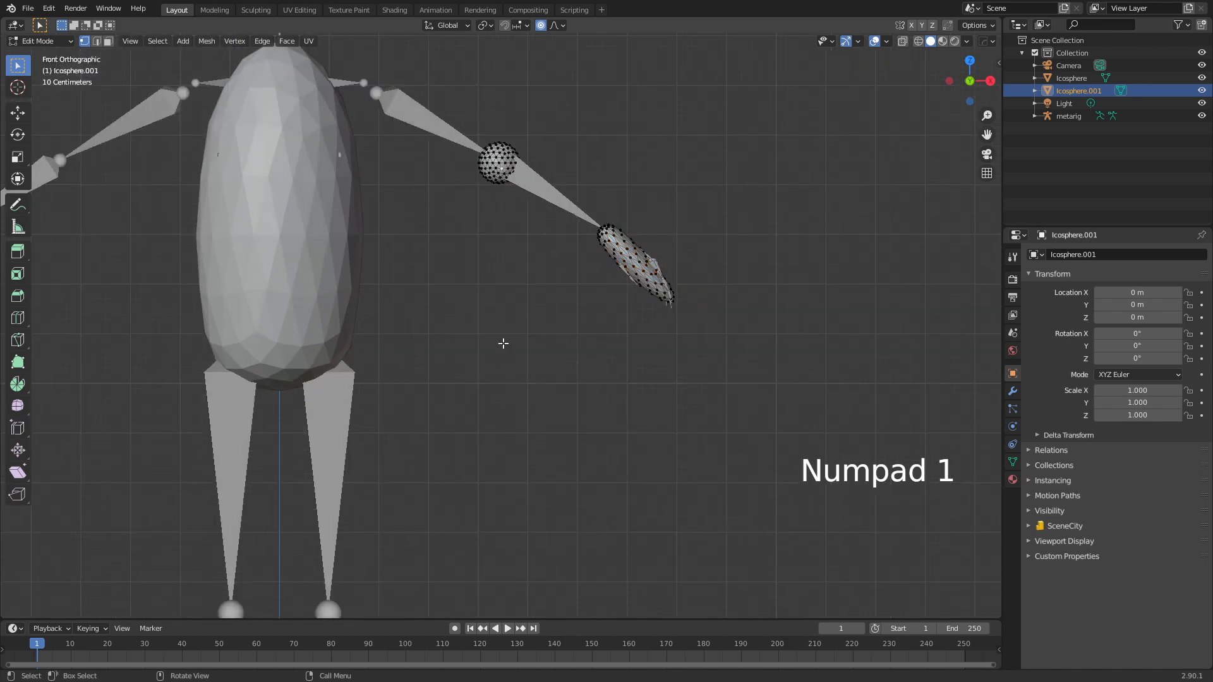
middle_click_drag(501, 344, 706, 166, "shift")
key("ctrl+l")
scroll(683, 253, "down", 2)
scroll(683, 253, "up", 2)
key("shift+d")
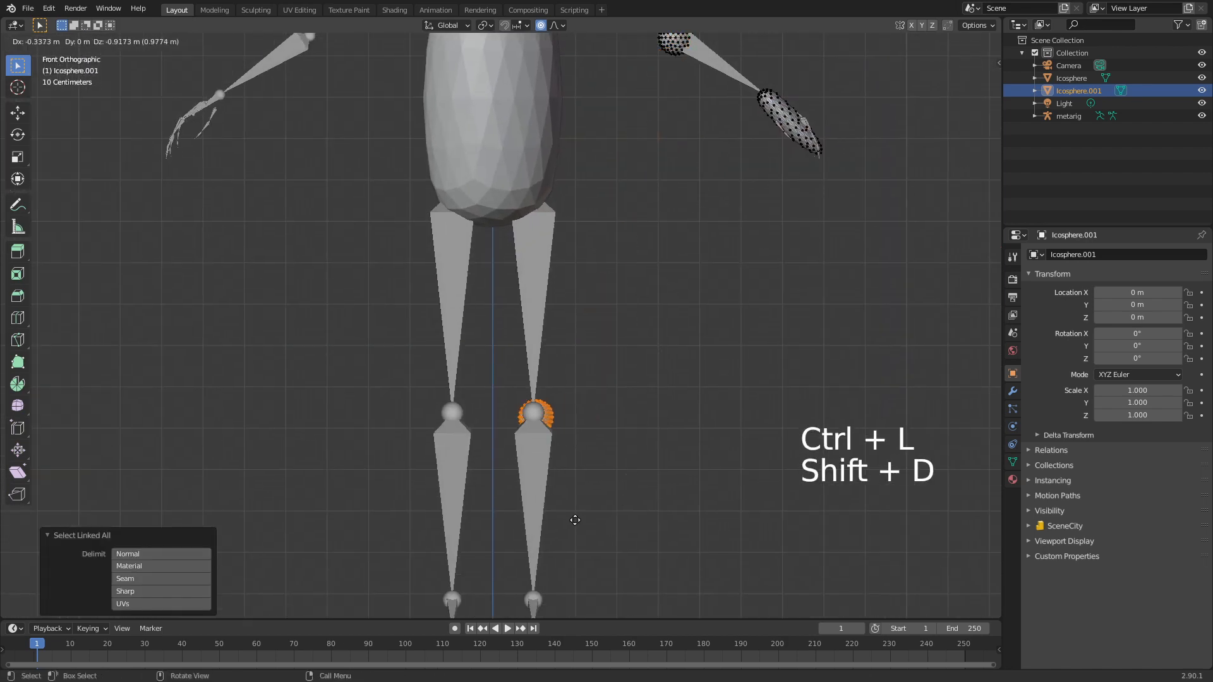
left_click(575, 513)
Move the knee sphere about 0.111 m forward along Y onto the knee joint and enlarge it uniformly
key("KP_3")
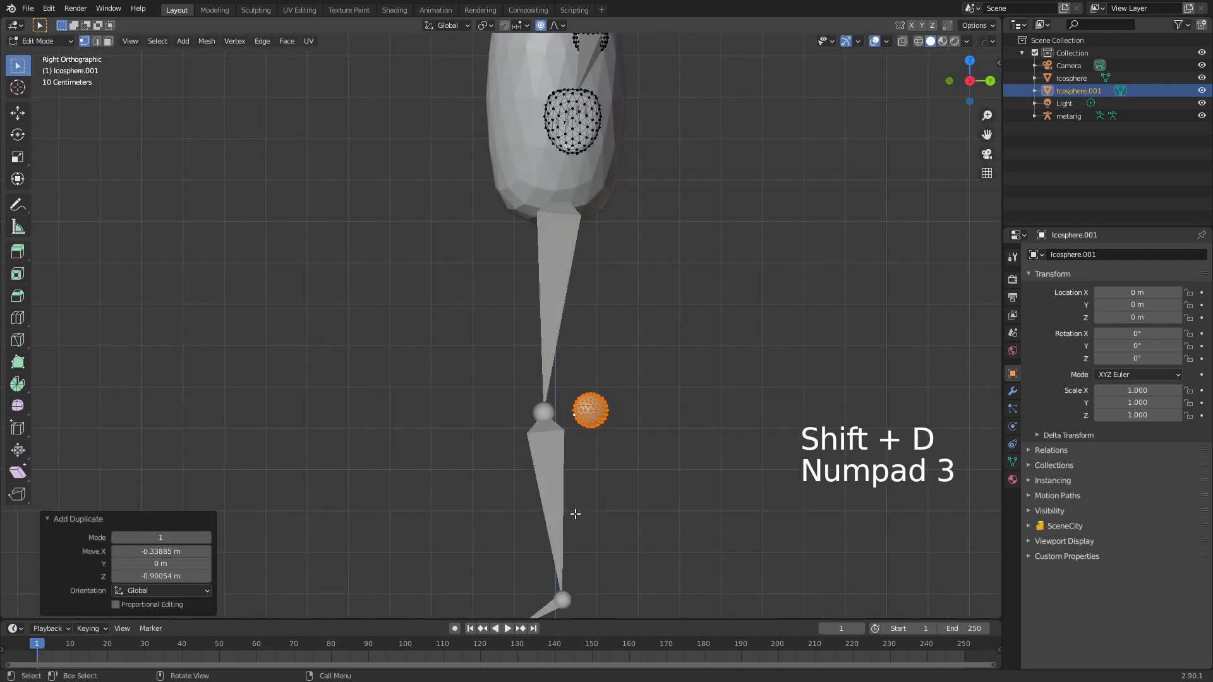
key("g")
middle_click(572, 513)
left_click(532, 512)
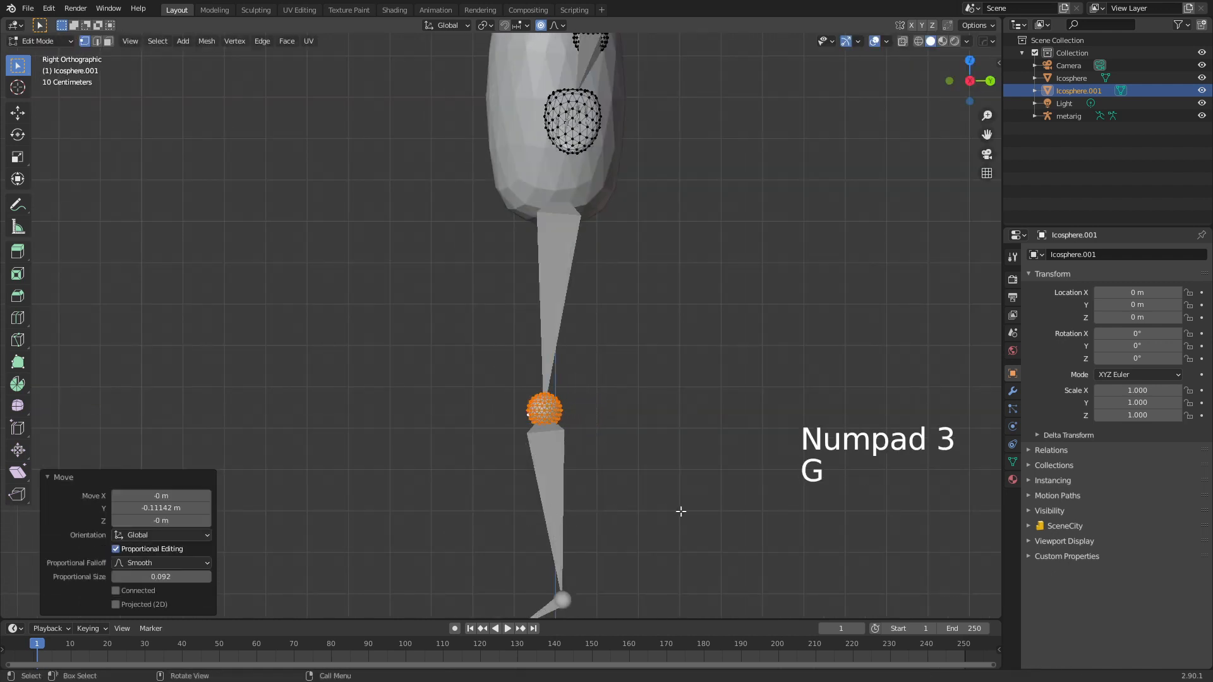
key("s")
left_click(755, 544)
Duplicate the whole hand mesh in the side view and move the copy about 1.27 m down to the foot
middle_click_drag(562, 535, 584, 284, "shift")
scroll(584, 284, "down", 3)
middle_click_drag(585, 284, 668, 290)
scroll(677, 272, "down", 4)
left_click(631, 270)
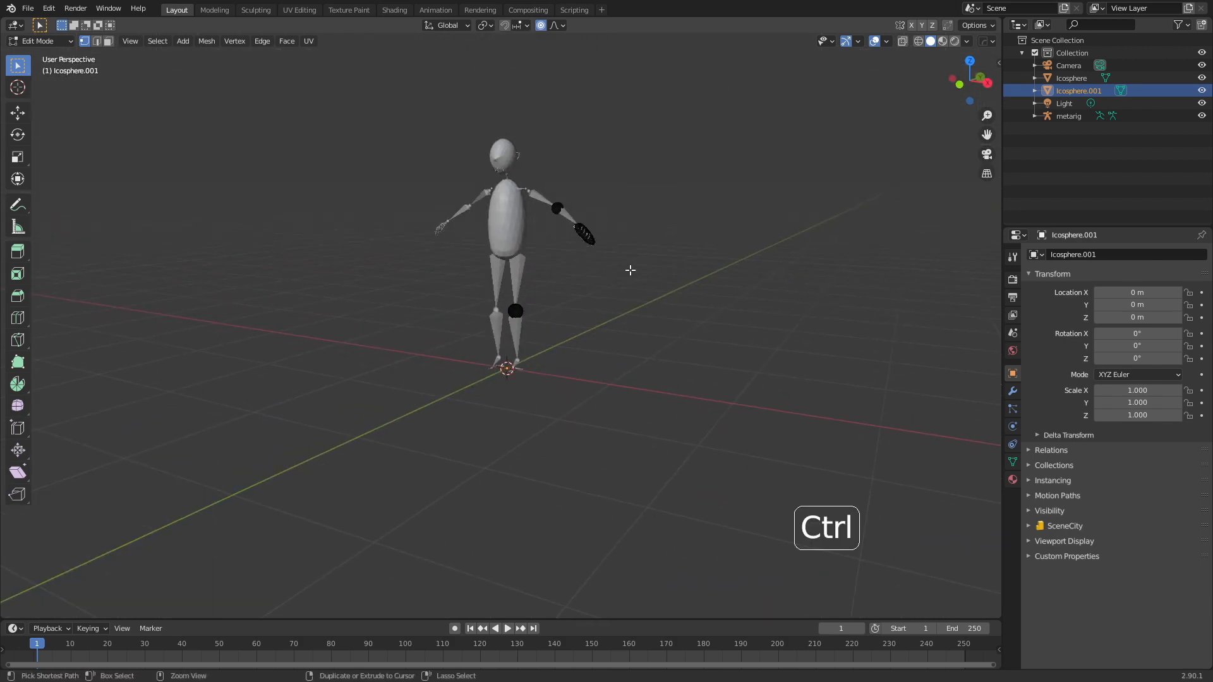
key("ctrl+l")
key("KP_3")
key("shift+d")
left_click(630, 423)
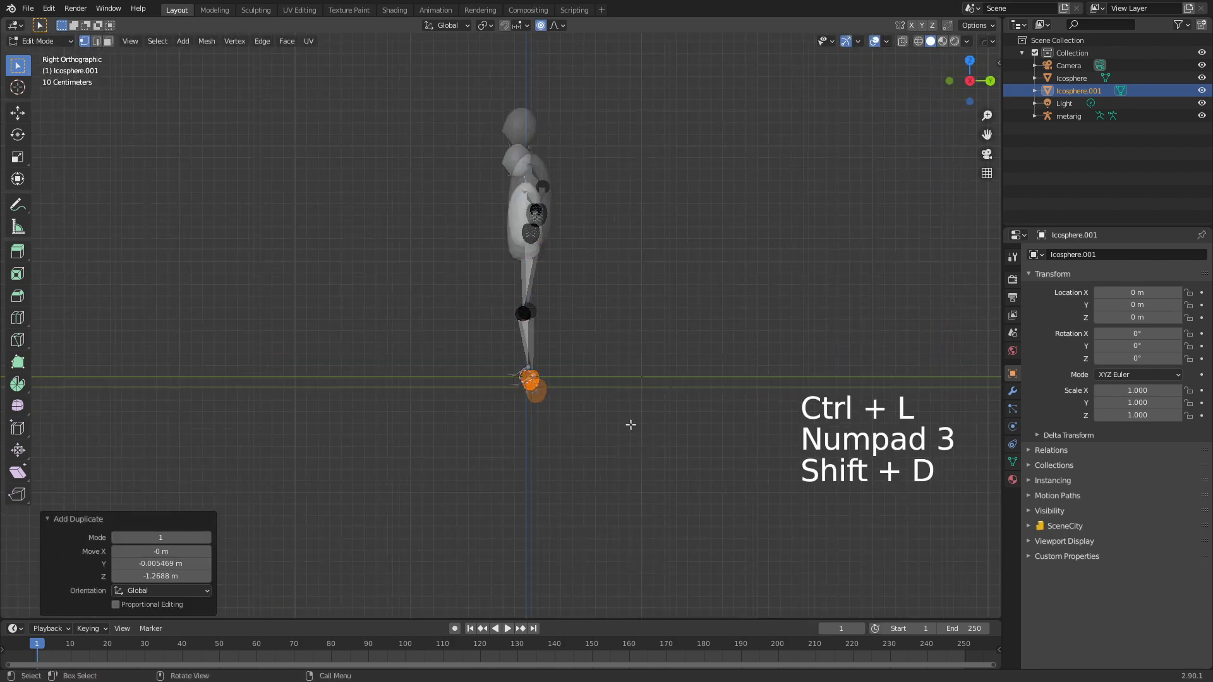
scroll(578, 373, "up", 8)
Rotate the foot mesh -90° about the global Z axis
type("r")
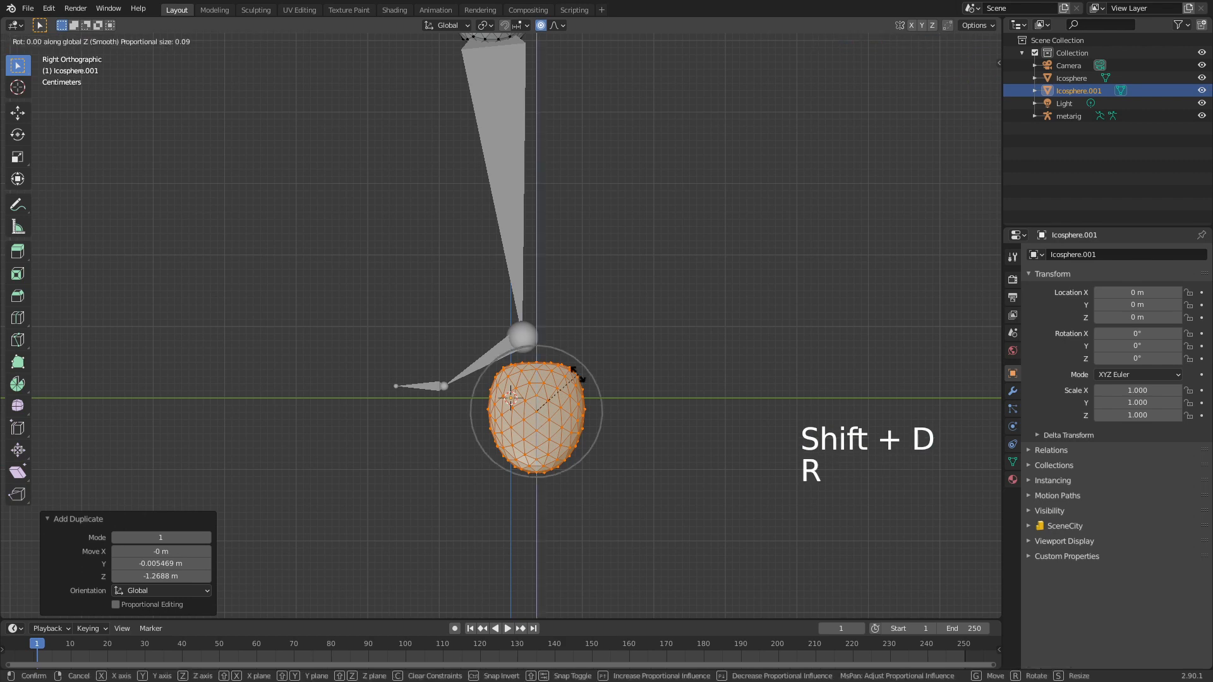
type("90z")
key("minus")
key("Return")
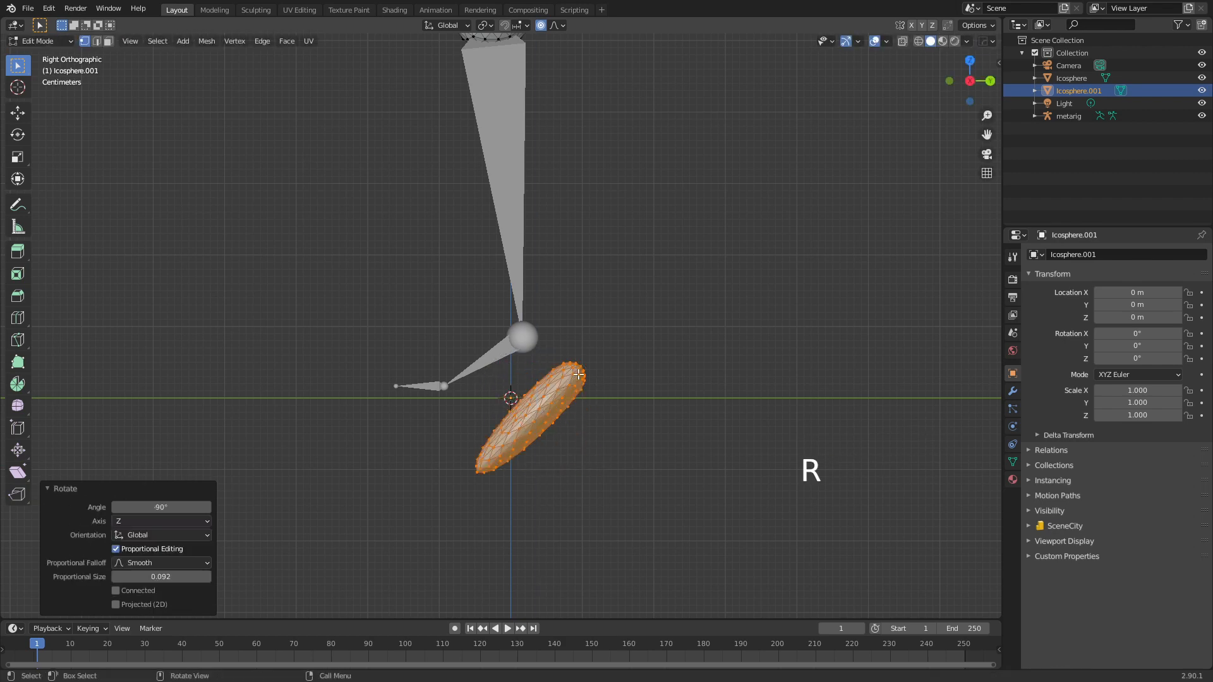
Rotate the foot mesh 45° in the side view to lie level, and move it about -0.072 m in Y and 0.044 m up
key("r")
key("g")
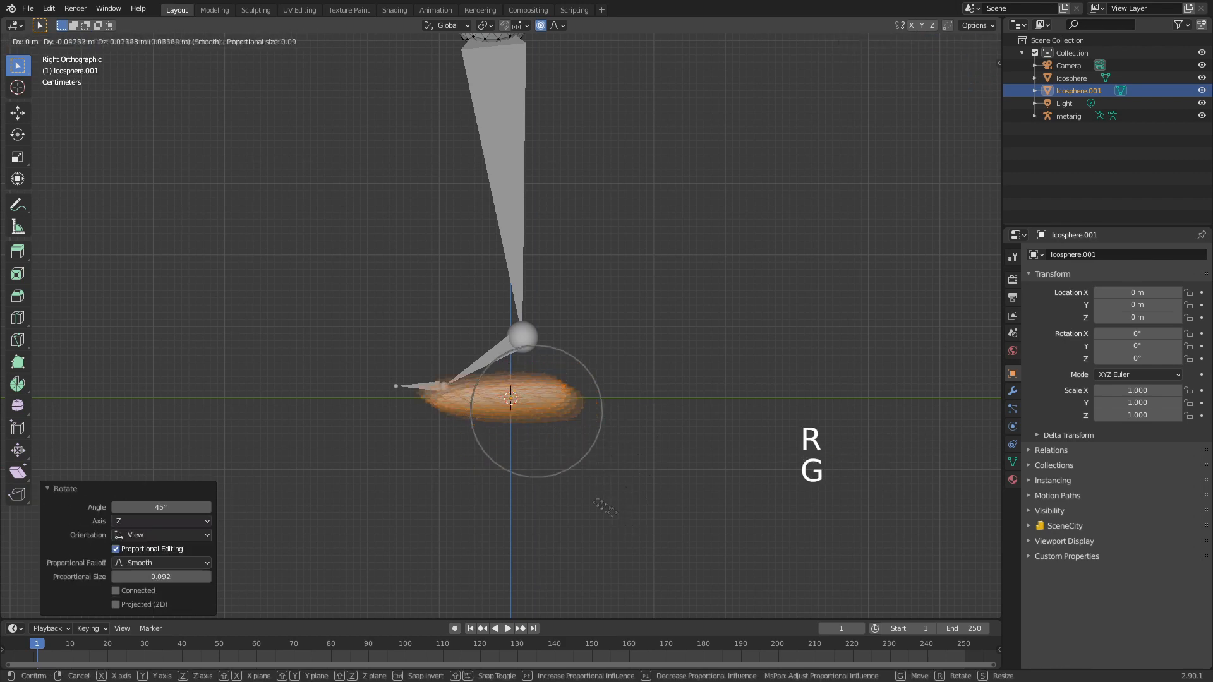
left_click(495, 442)
Flatten the foot's sole by raising two bottom vertices with proportional editing at size 0.052, the heel-side one by about 0.004 m
scroll(504, 429, "up", 4)
scroll(505, 429, "up", 1)
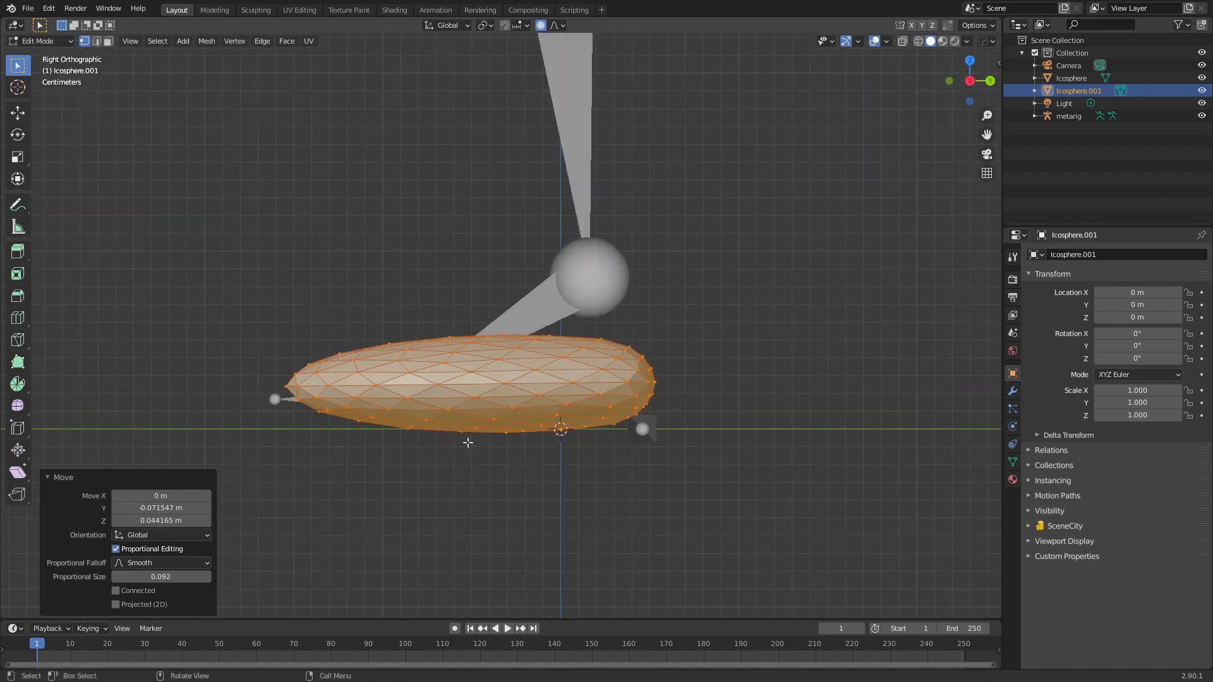
left_click(501, 440)
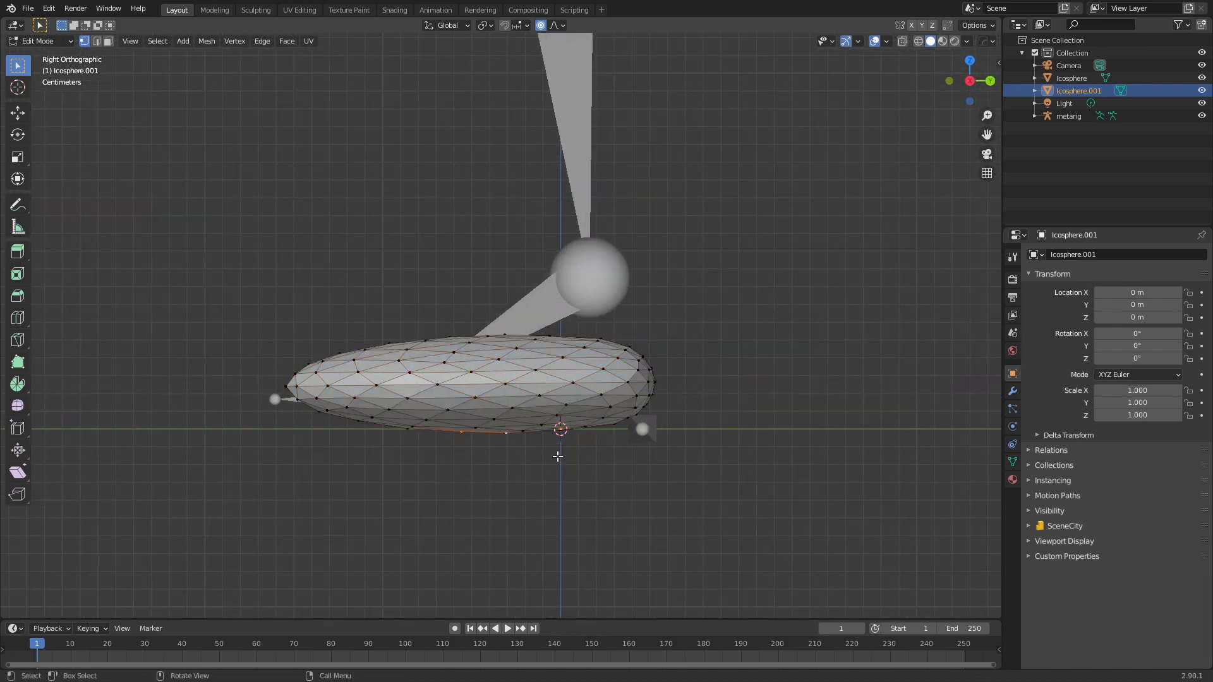
key("g")
left_click(559, 448)
left_click(584, 444)
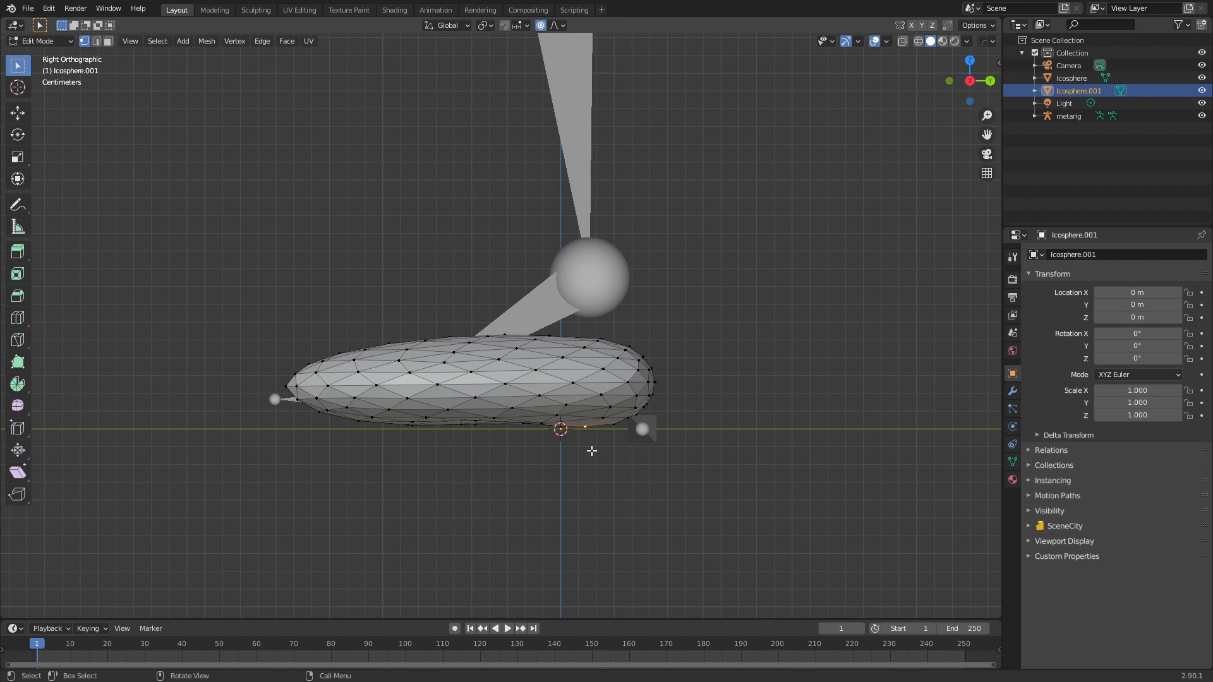
key("g")
left_click(594, 443)
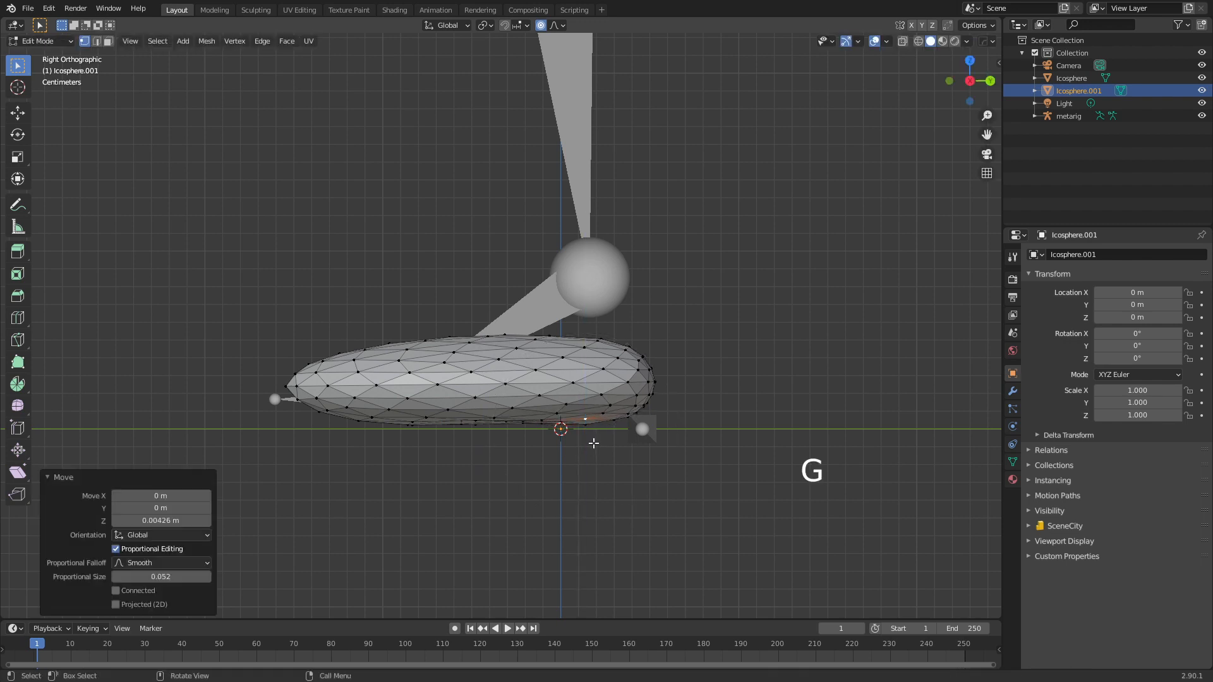
Select the whole linked foot mesh and narrow it to about 0.76 along X in the front view
key("KP_1")
key("ctrl+l")
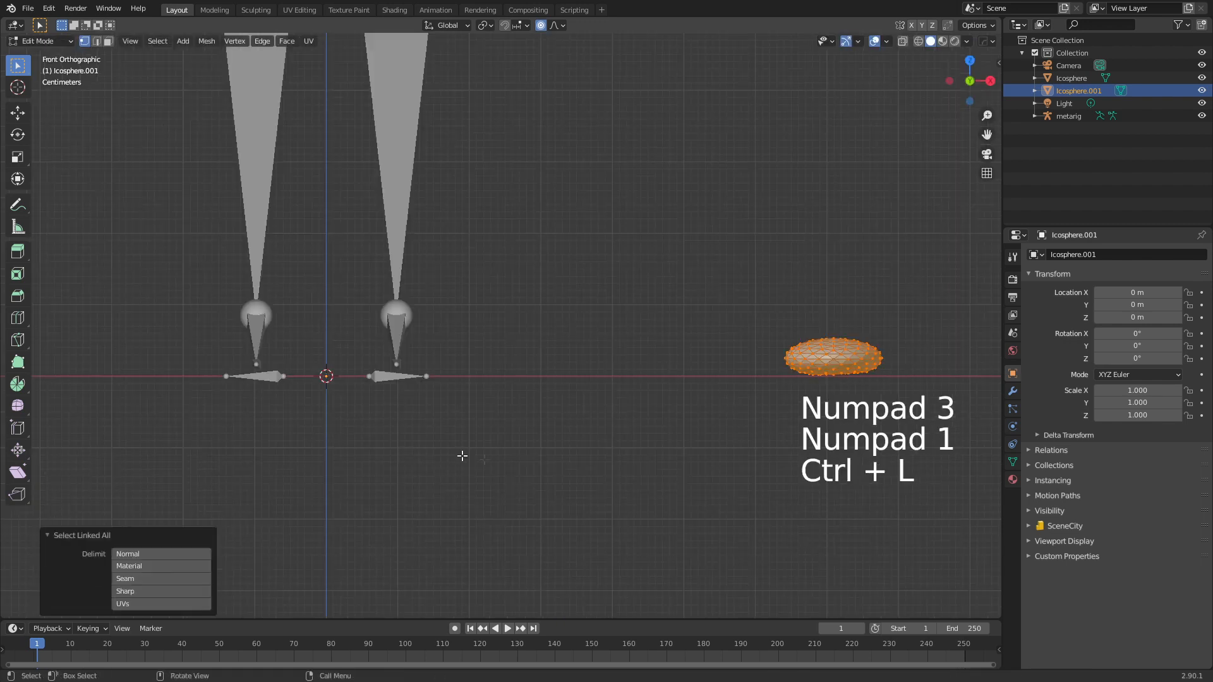
key("s")
key("x")
left_click(939, 398)
Move the foot mesh along X under the leg bones, resize it, adjust its position in the side view, and leave Edit Mode
key("g")
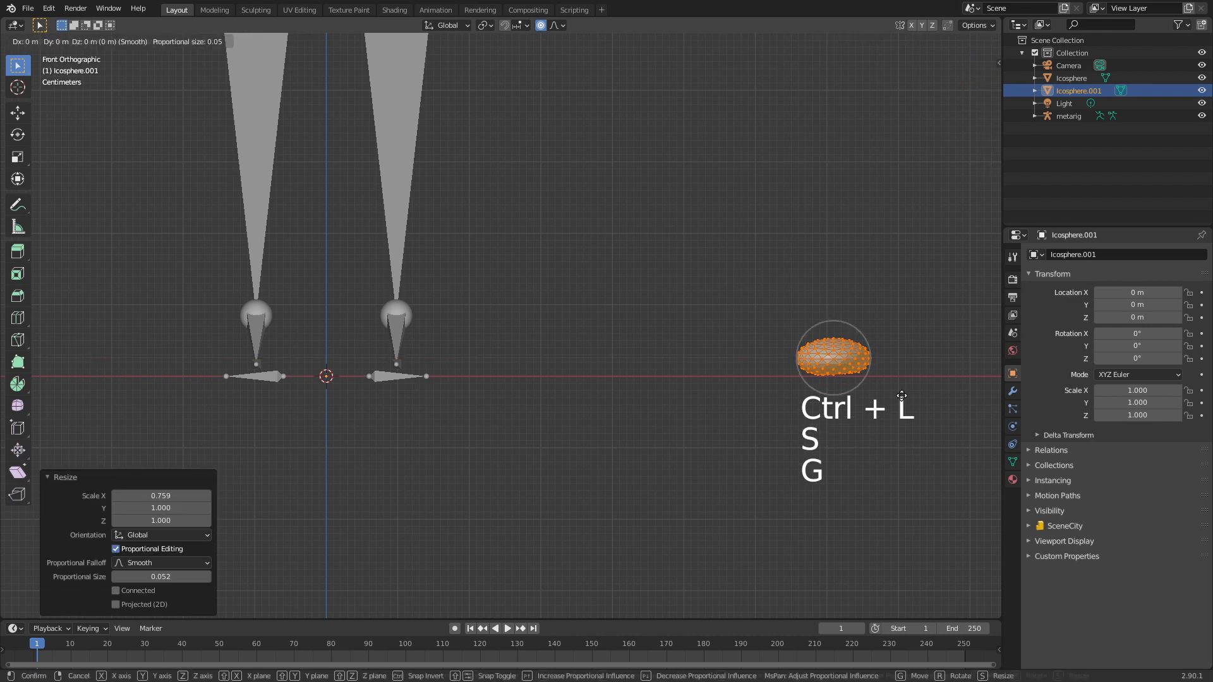
key("x")
key("s")
left_click(493, 533)
key("KP_3")
key("g")
left_click(691, 492)
middle_click_drag(692, 492, 587, 425)
scroll(560, 411, "down", 3)
key("Tab")
middle_click_drag(530, 324, 551, 360)
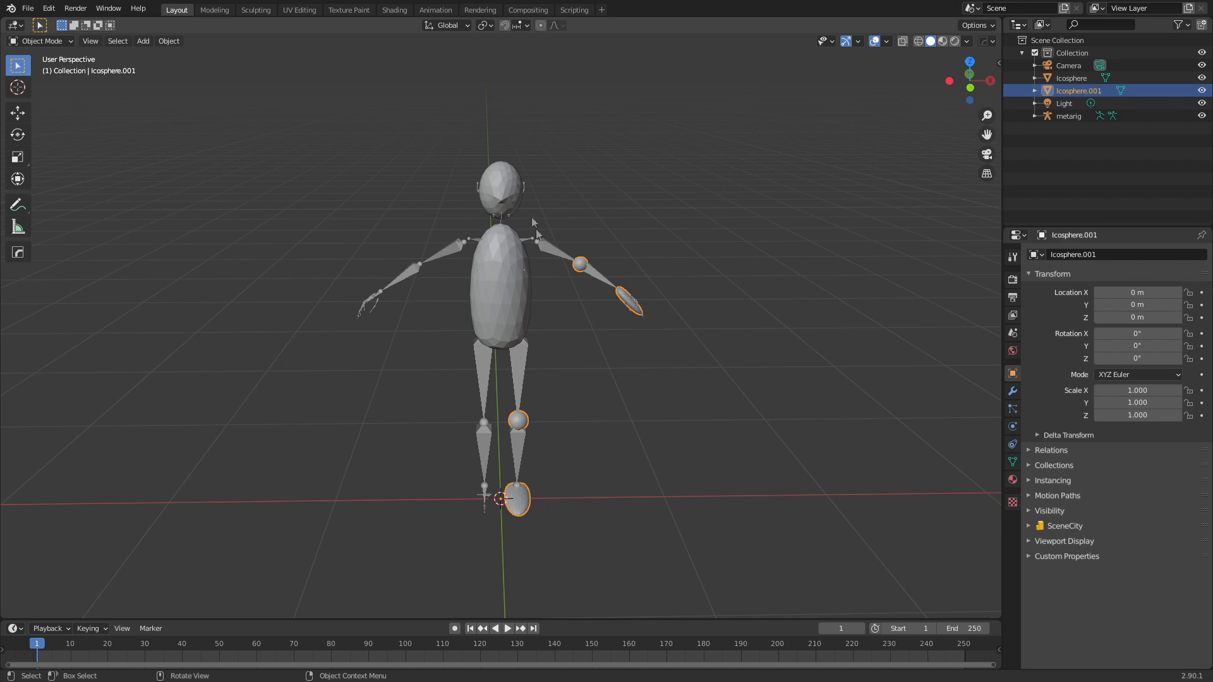
Edit the head-and-body mesh in the side view, duplicate the linked head mesh in place and enlarge the copy to about 1.057
left_click(495, 191)
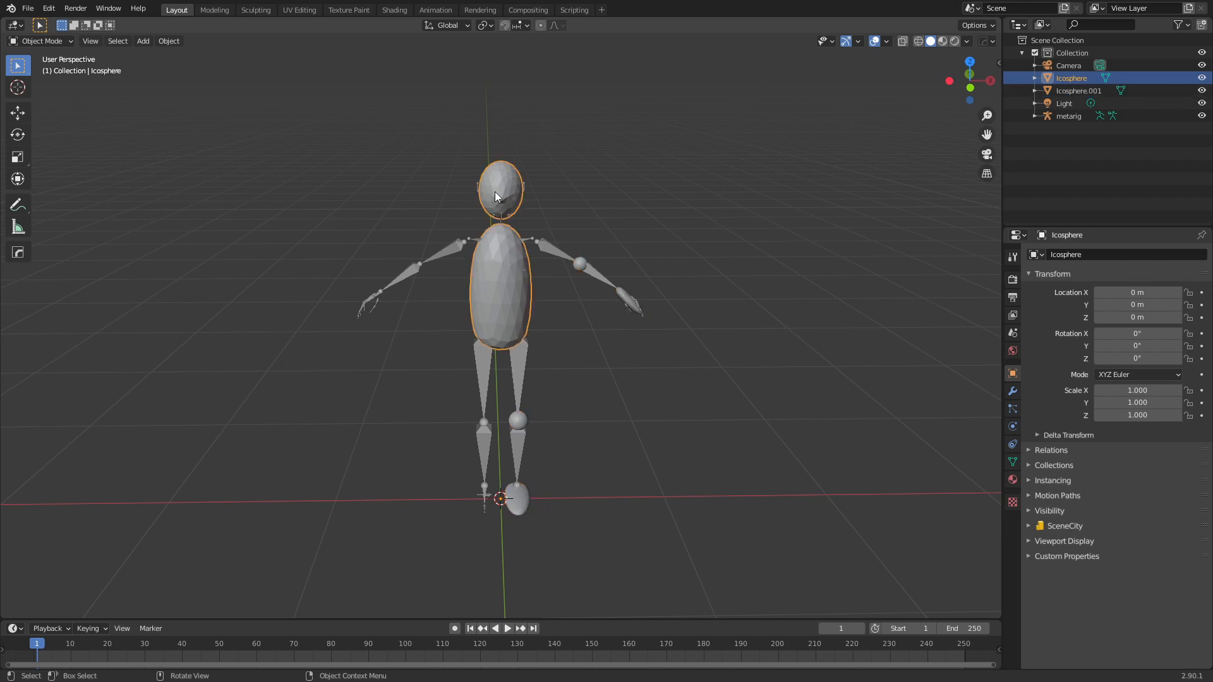
key("KP_3")
scroll(543, 341, "up", 8)
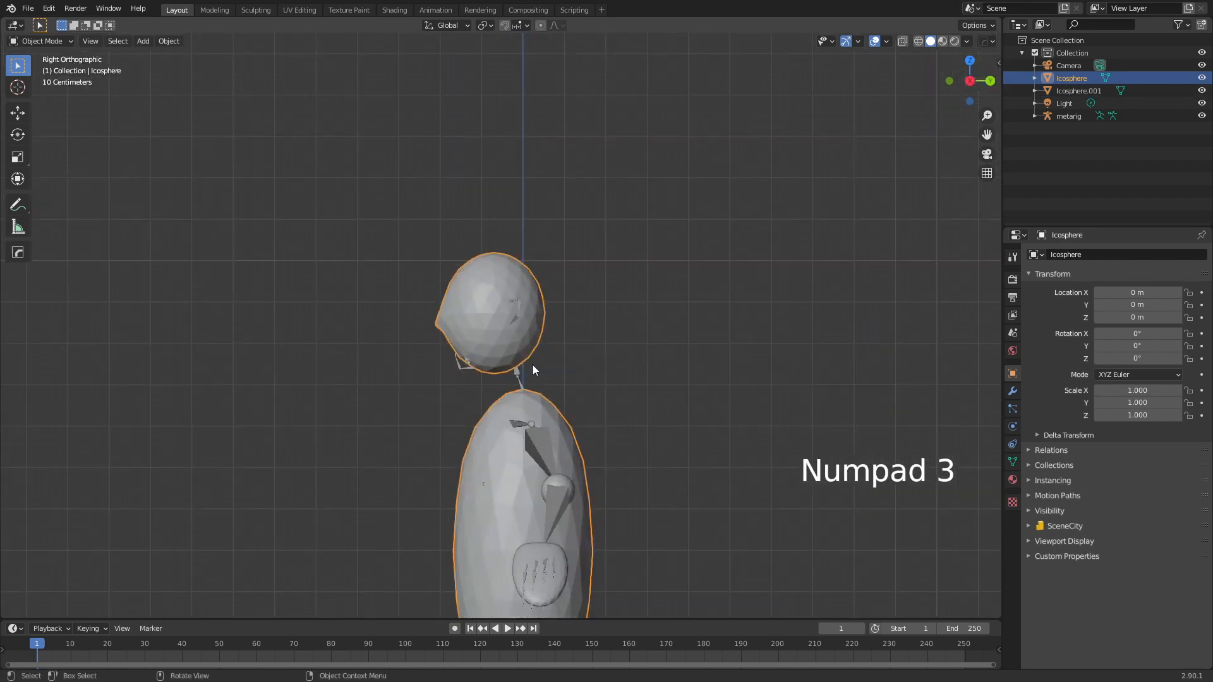
key("Tab")
key("Tab")
key("Tab")
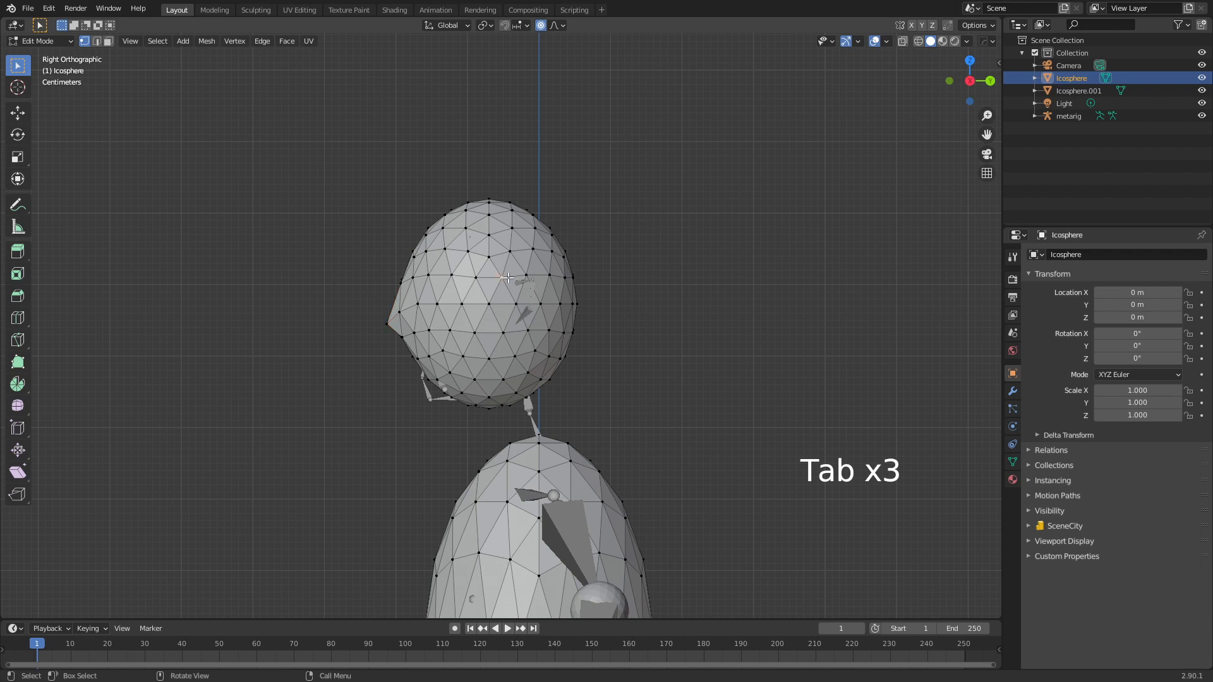
key("ctrl+l")
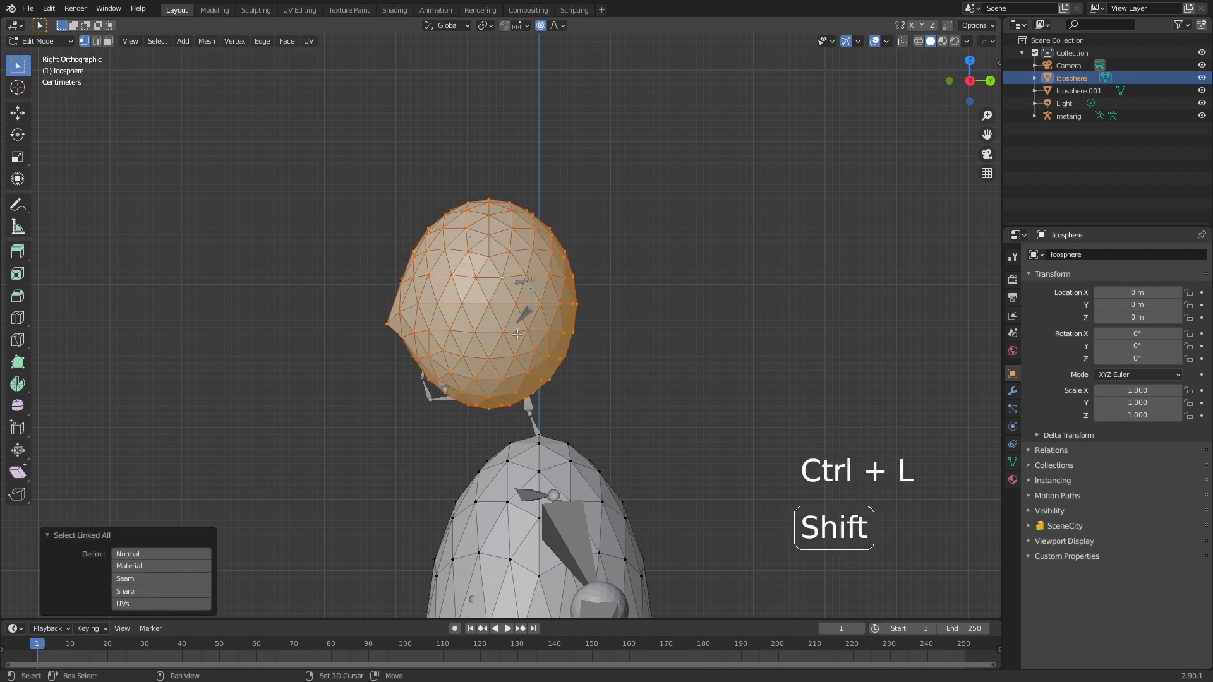
key("shift+d")
right_click(553, 358)
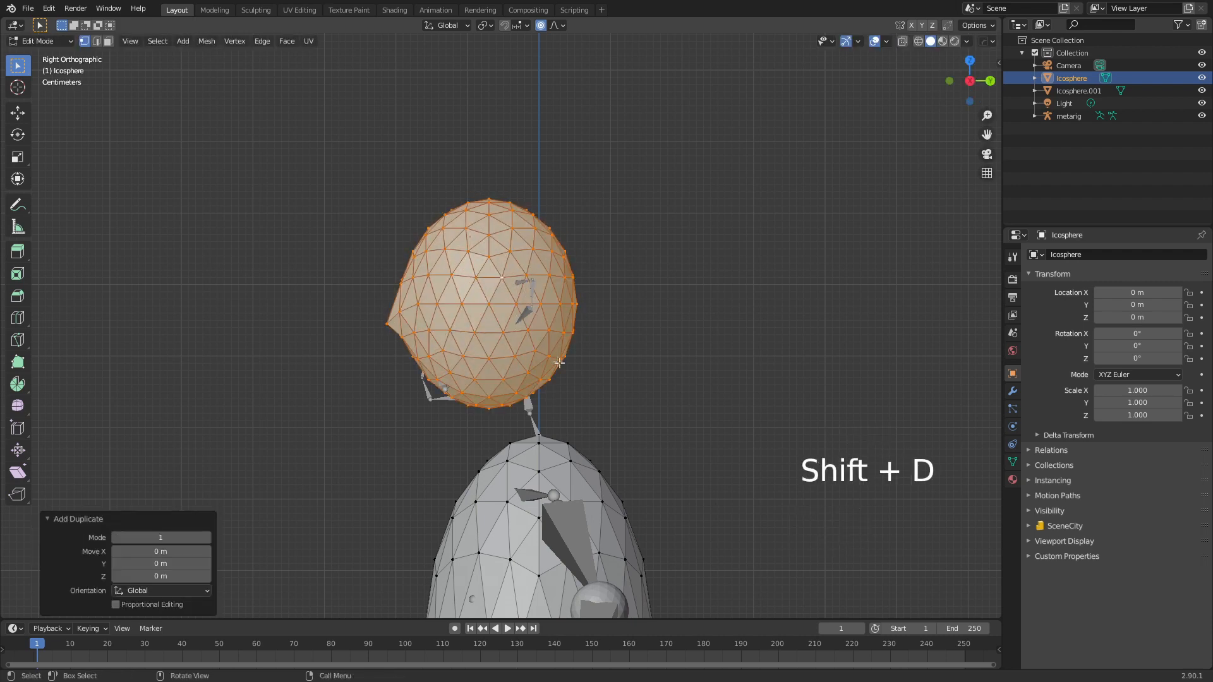
key("s")
left_click(564, 365)
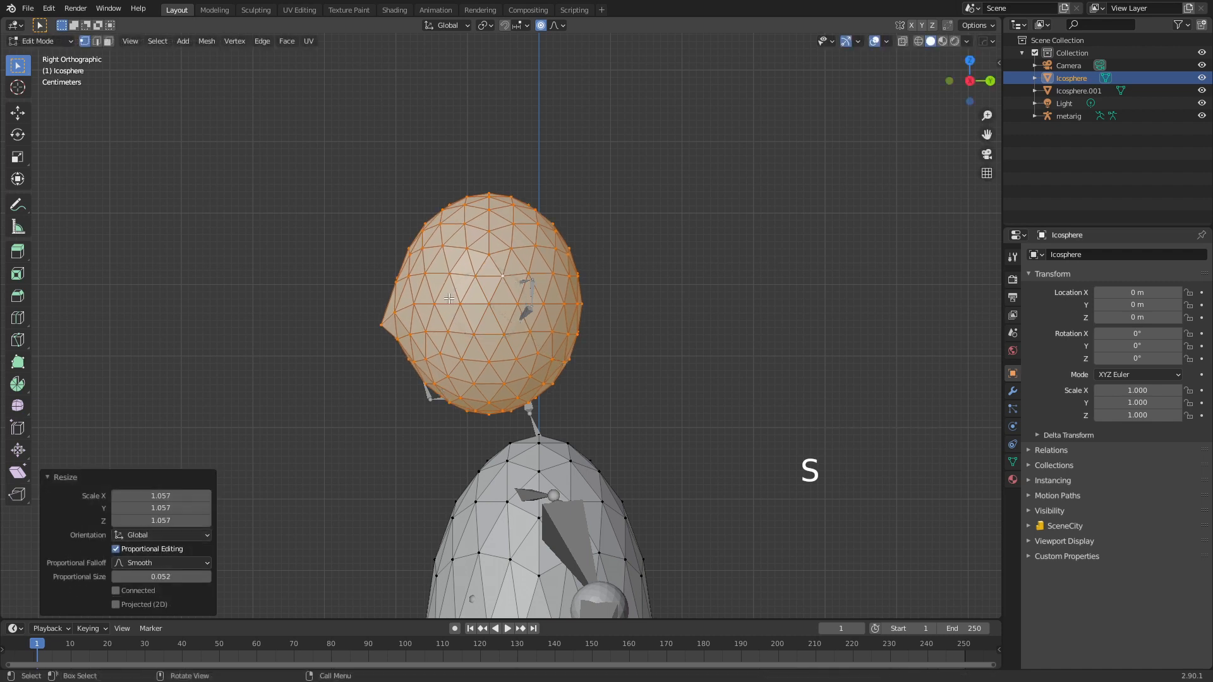
In wireframe, deselect the crown and back of the duplicate and delete its face and lower part, leaving a hair cap
key("z")
left_click(346, 300)
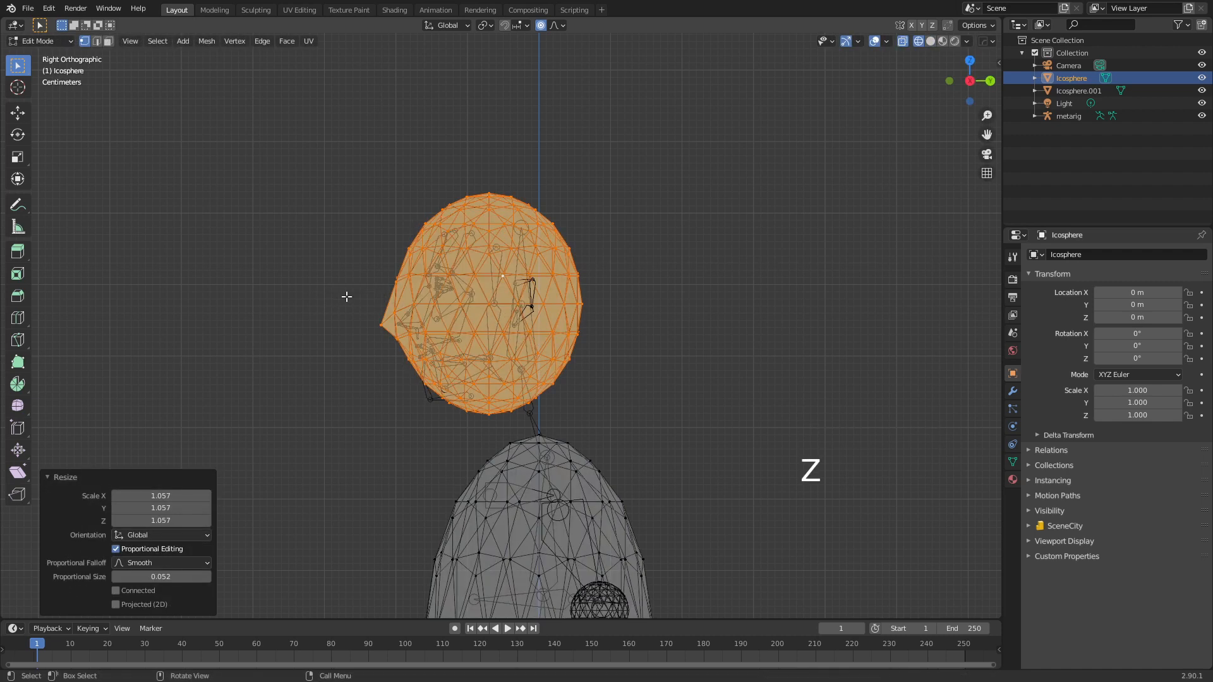
key("c")
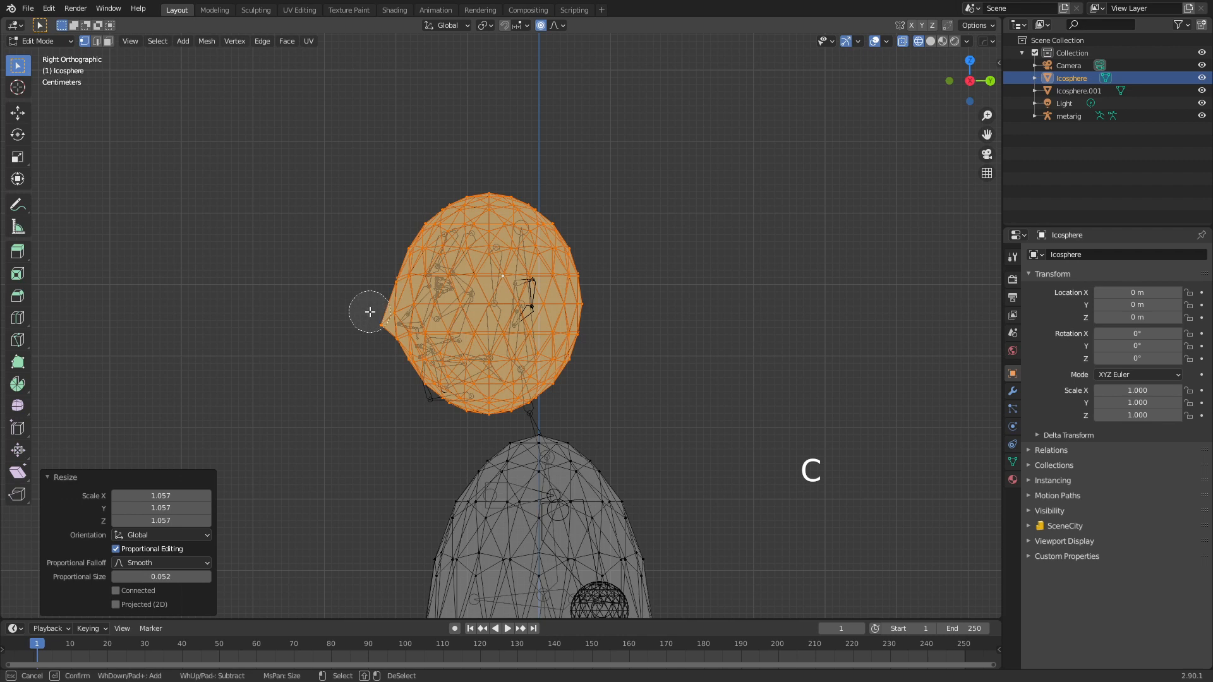
mouse_move(443, 178)
left_mouse_down("shift")
mouse_move(482, 168)
mouse_move(522, 184)
mouse_move(554, 300)
left_mouse_up("shift")
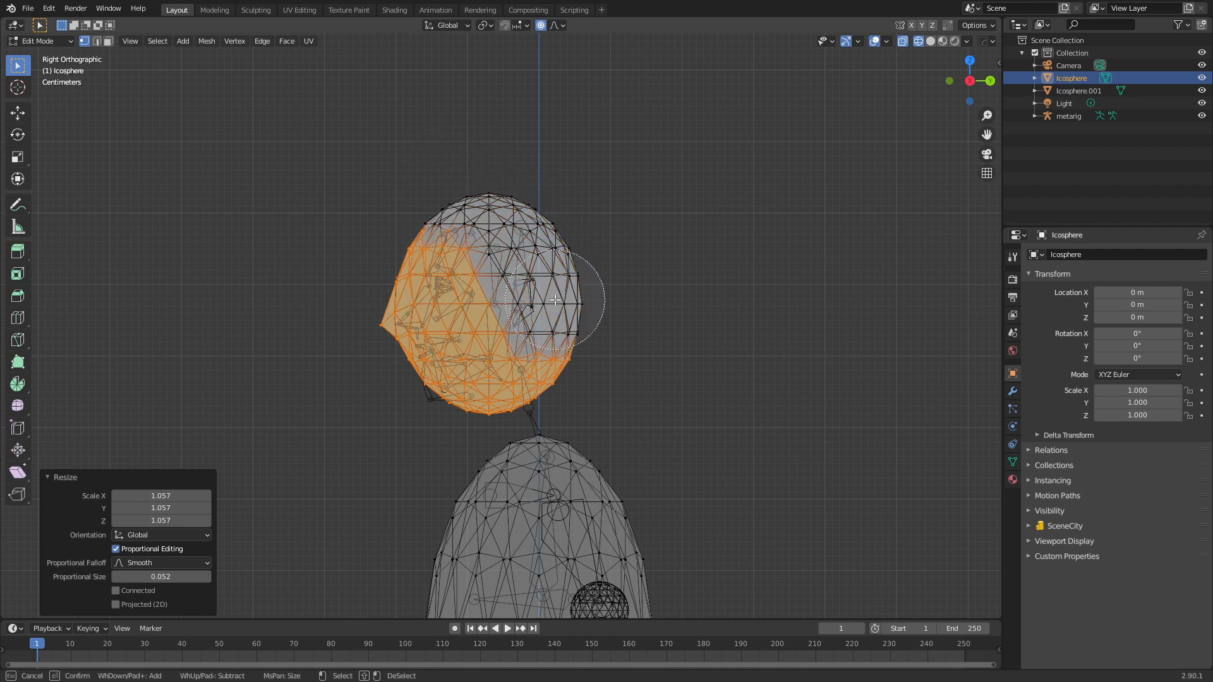
key("Escape")
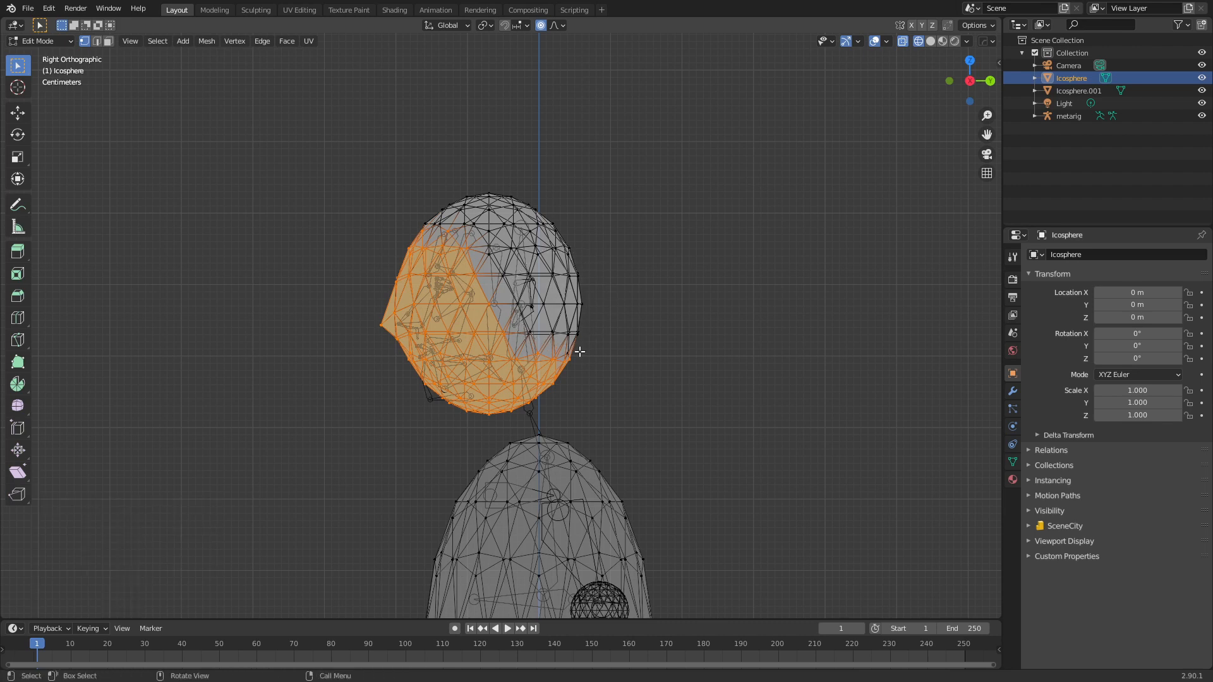
key("Delete")
left_click(566, 388)
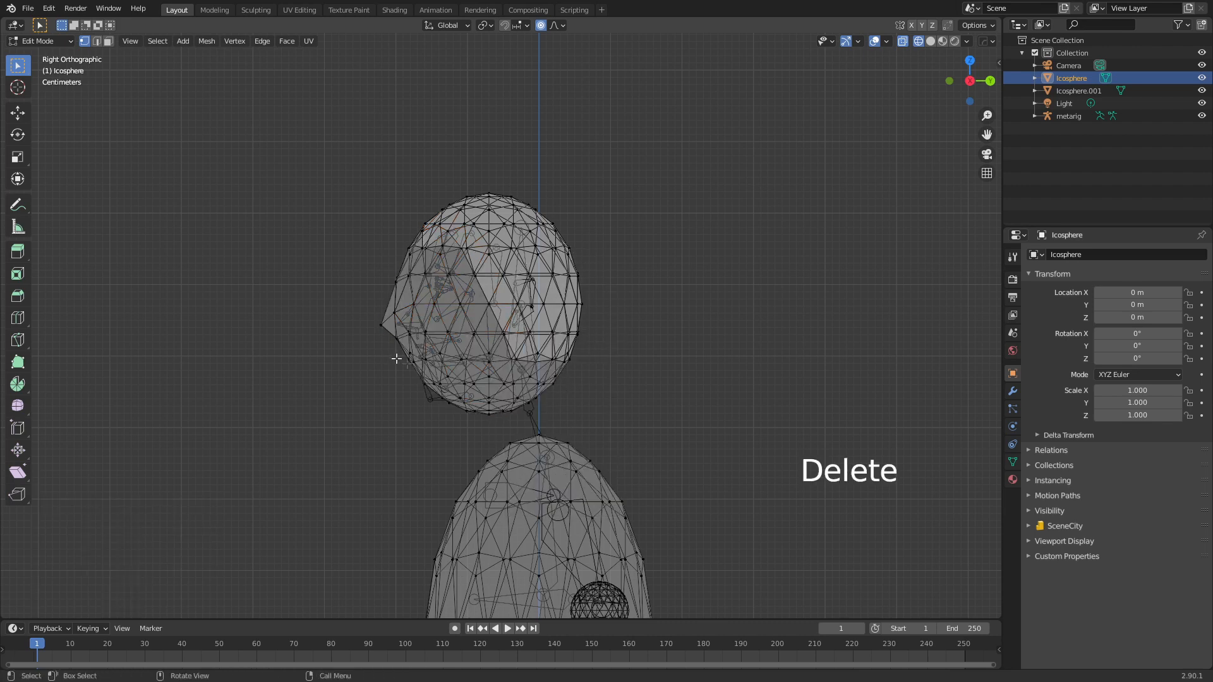
Return to solid shading, select the whole linked hair cap and subdivide it with 1 cut
key("alt+z")
key("ctrl+l")
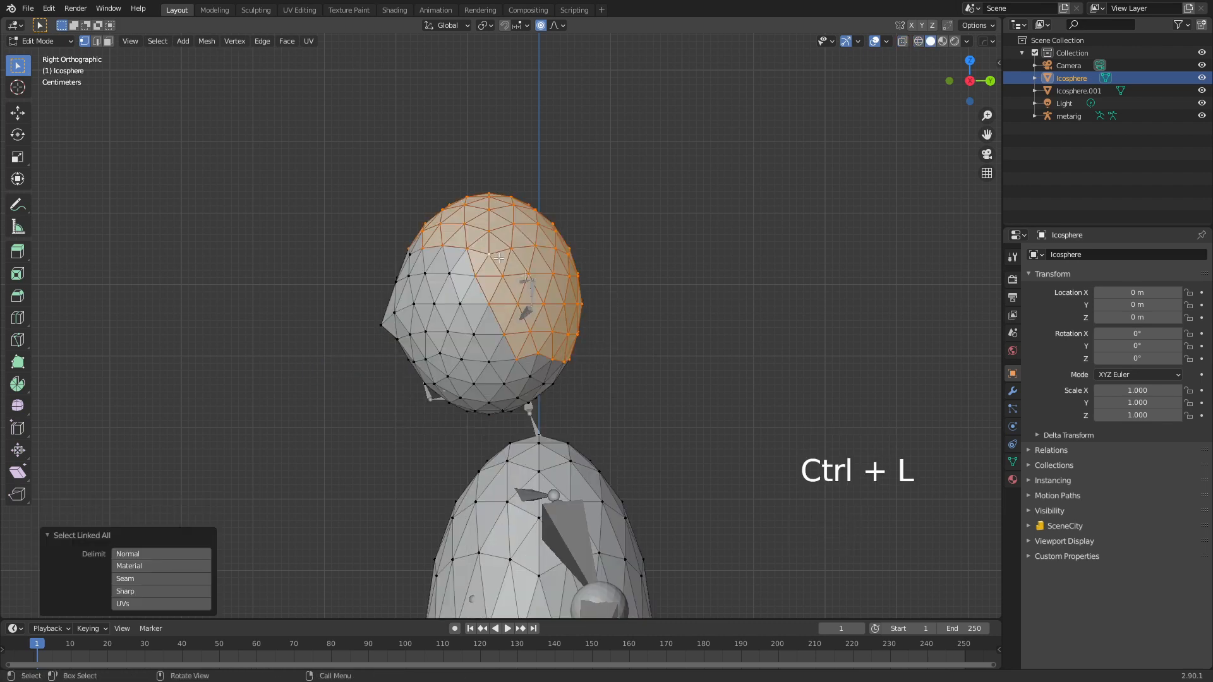
middle_click_drag(498, 258, 559, 240)
right_click(559, 240)
left_click(559, 238)
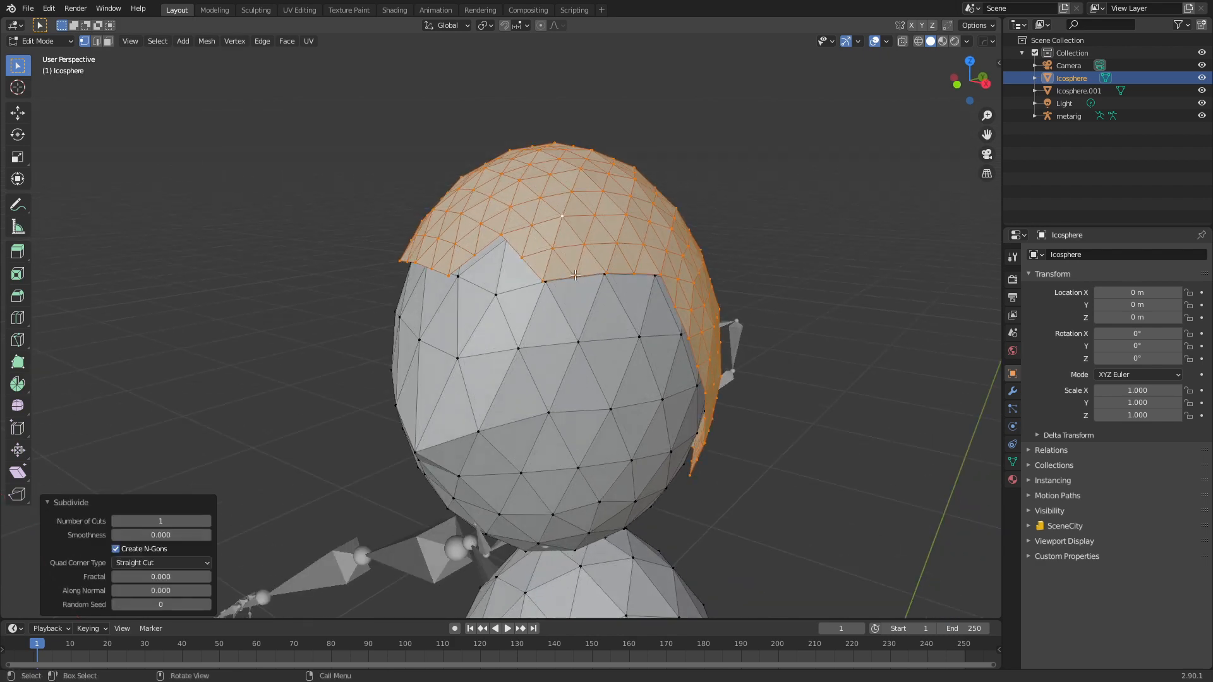
Move individual vertices along the front hairline with proportional editing off to form a jagged fringe over the forehead
left_click(586, 277)
key("g")
left_click(586, 276)
key("g")
left_click(644, 280)
key("g")
left_click(637, 266)
key("g")
left_click(604, 261)
middle_click_drag(605, 261, 619, 290)
key("g")
left_click(620, 292)
key("g")
left_click(544, 298)
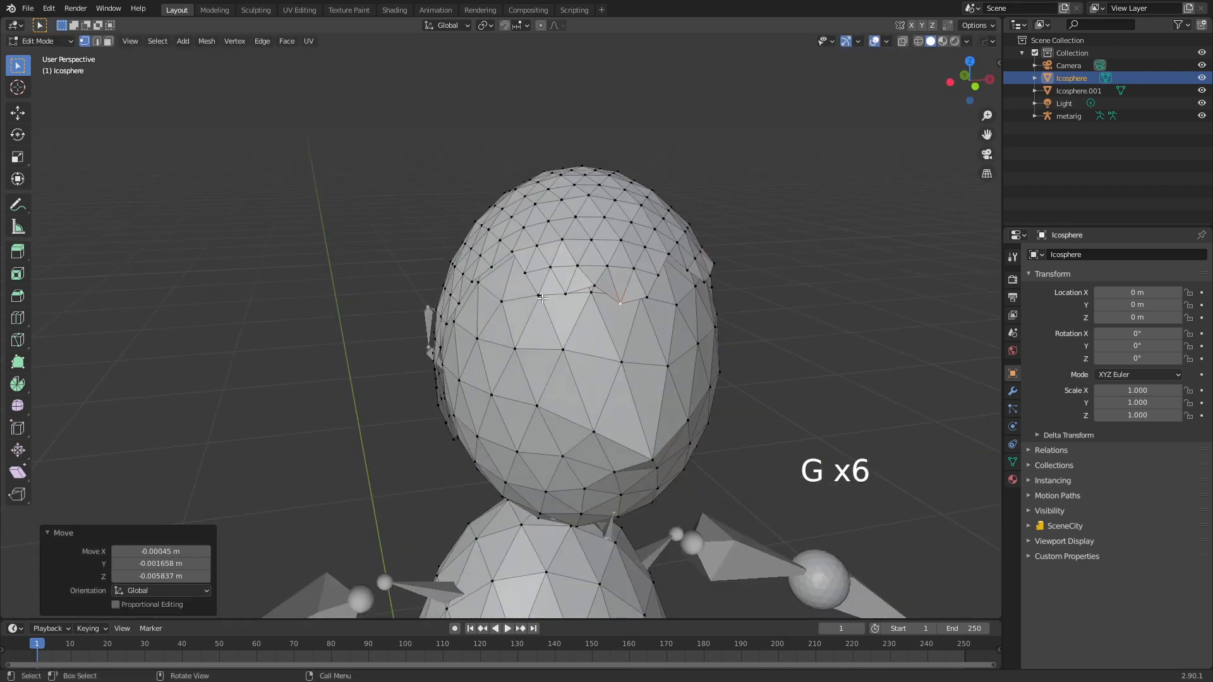
left_click(540, 292)
key("g")
left_click(547, 283)
Reposition the hairline vertices along the temple and side of the head to reshape the hair cap's side edge
middle_click_drag(547, 282, 519, 299, "shift")
middle_click_drag(519, 299, 588, 294)
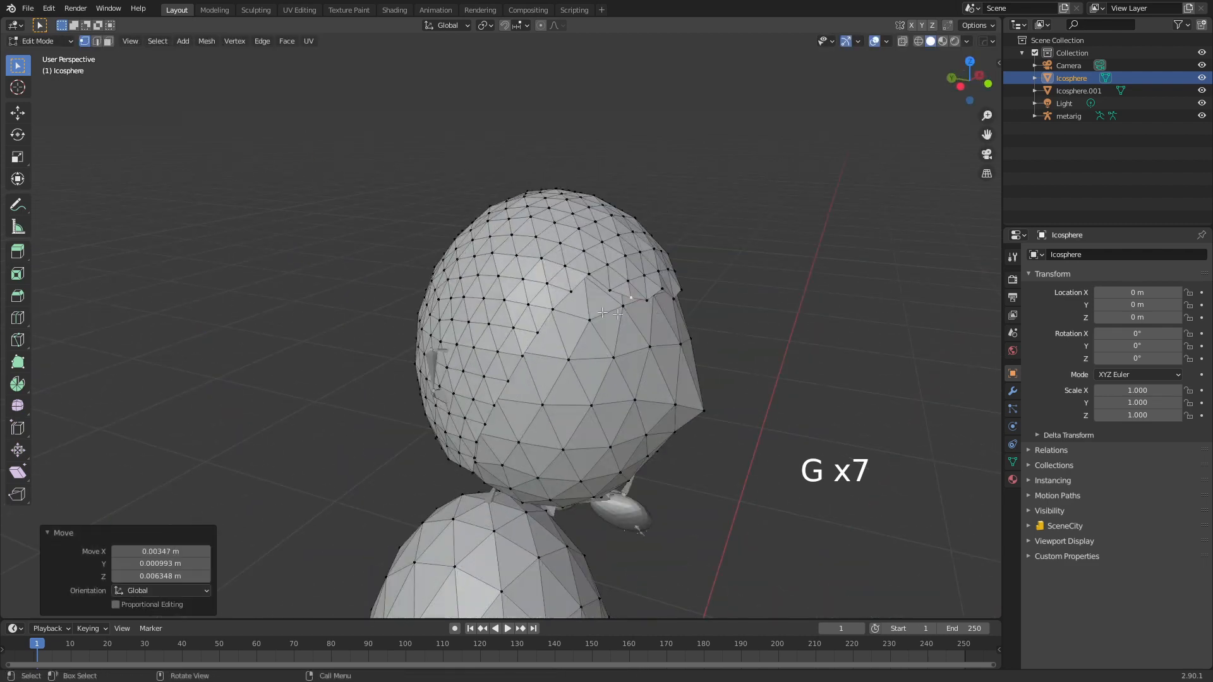
scroll(588, 294, "up", 2)
key("g")
left_click(616, 262)
key("g")
left_click(567, 331)
key("g")
left_click(559, 337)
left_click(537, 379)
key("g")
left_click(537, 380)
key("g")
middle_click_drag(490, 458, 556, 360)
Adjust the vertices along the lower back edge of the hair cap
key("g")
left_click(522, 408)
left_click(518, 460)
key("g")
left_click(476, 468)
key("g")
key("g")
key("g")
middle_click_drag(363, 469, 627, 405)
left_click(503, 380)
key("g")
left_click(504, 395)
Extrude one face near the crown of the hair cap and scale its end down into a pointed spike
scroll(504, 392, "down", 4)
middle_click_drag(442, 335, 537, 392)
middle_click_drag(483, 287, 506, 336, "shift")
mouse_move(506, 336)
middle_mouse_down()
mouse_move(477, 332)
mouse_move(499, 297)
mouse_move(489, 316)
mouse_move(750, 240)
mouse_move(644, 217)
mouse_move(475, 330)
mouse_move(543, 319)
mouse_move(610, 262)
mouse_move(563, 306)
mouse_move(483, 316)
mouse_move(446, 348)
mouse_move(493, 365)
mouse_move(510, 349)
middle_mouse_up()
left_click(520, 293)
key("ctrl+l")
scroll(461, 338, "up", 2)
key("3")
left_click(490, 320)
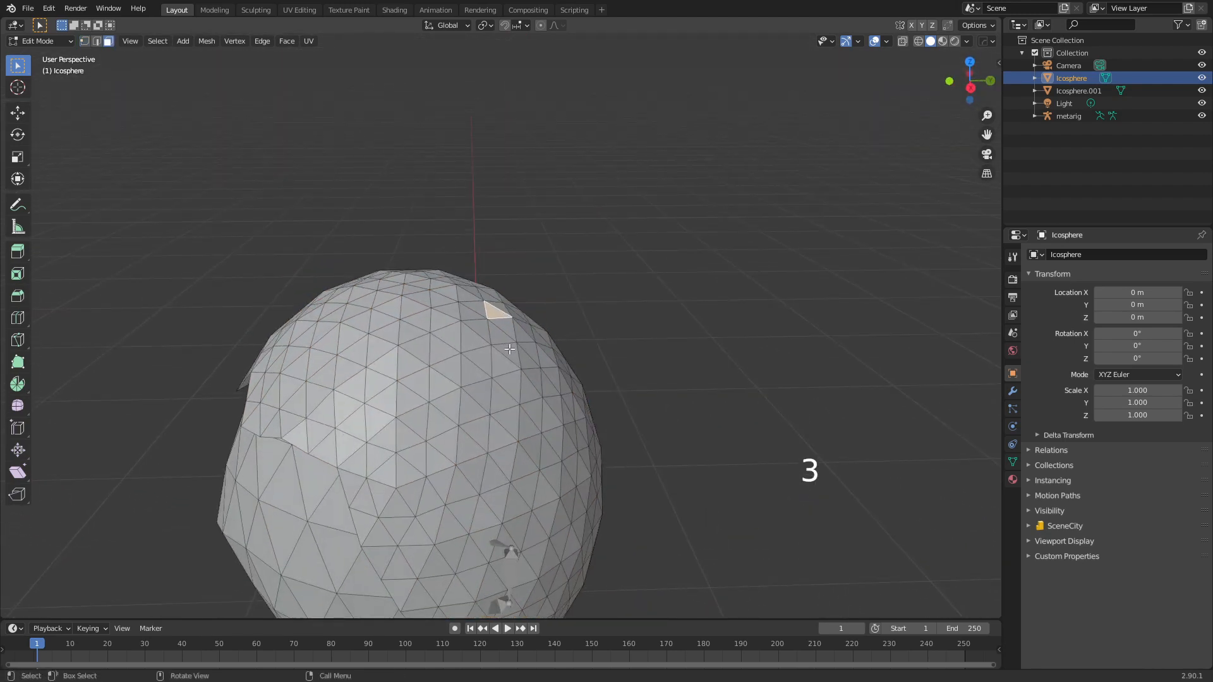
key("e")
left_click(543, 314)
key("s")
left_click(549, 304)
Extrude a second hair face beside the first spike and taper its end to about 0.193
middle_click_drag(547, 305, 510, 341)
left_click(497, 292)
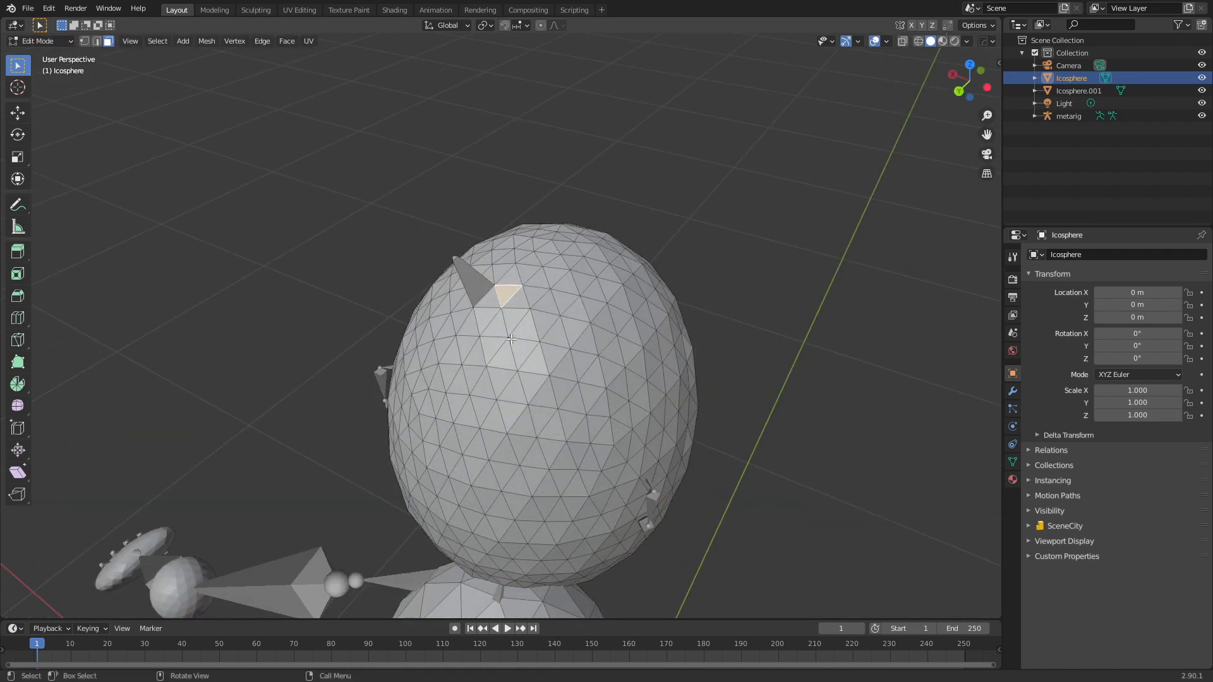
key("e")
left_click(509, 341)
key("s")
left_click(527, 291)
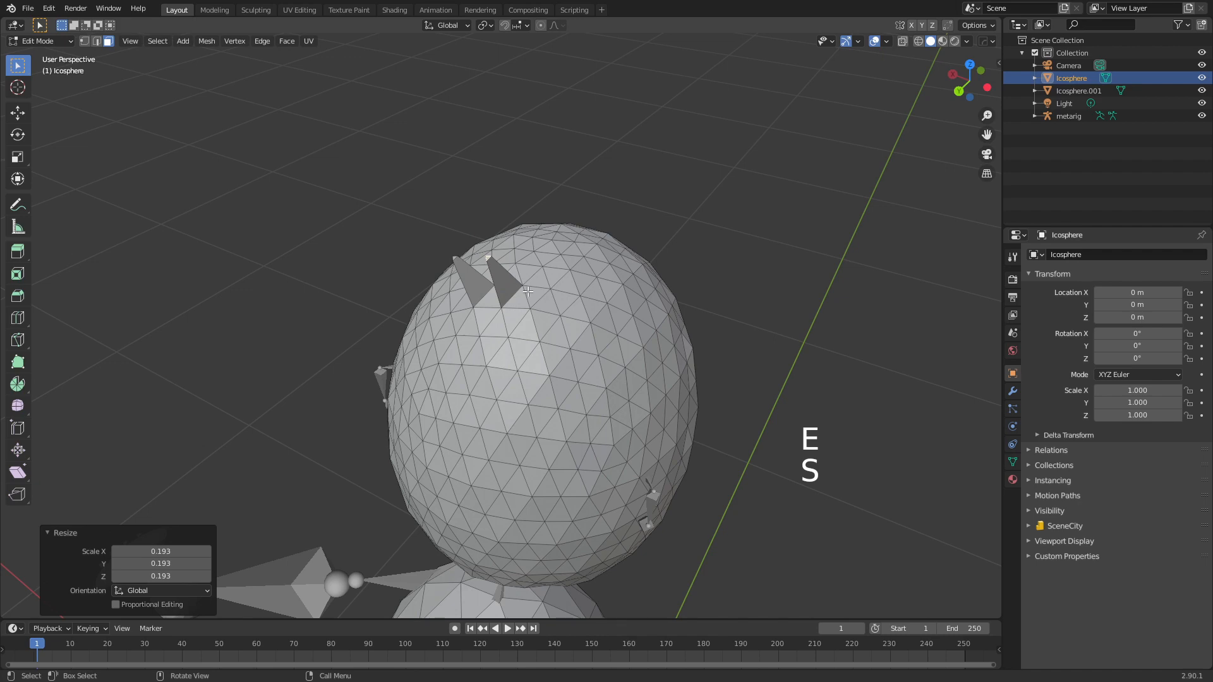
Shift the second hair spike's tip in the top view, finishing with about -0.008 m in X and 0.018 m in Y
key("KP_7")
key("g")
left_click(551, 321)
key("g")
left_click(544, 312)
Select the hair cap's open border edge loop, extrude it in place and shrink it inward toward the head with Shrink/Fatten
middle_click_drag(581, 483, 562, 377)
key("KP_0")
middle_click_drag(527, 234, 563, 465, "shift")
middle_click_drag(545, 215, 636, 380, "shift")
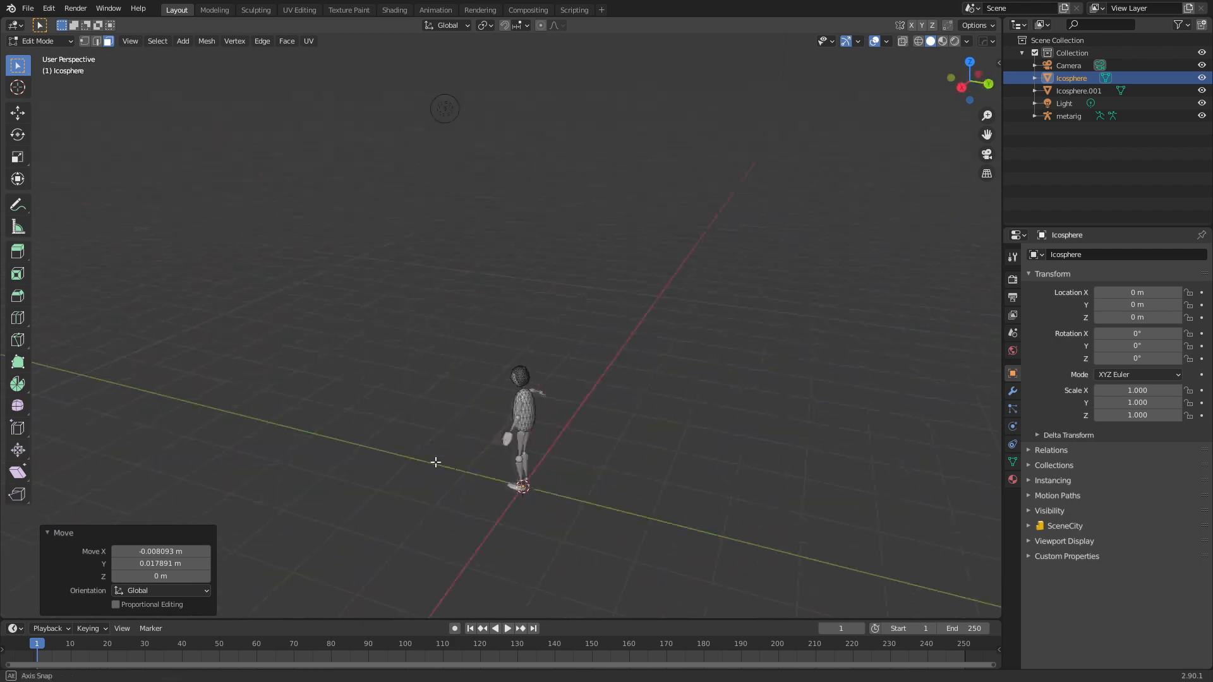
scroll(460, 468, "up", 6)
scroll(639, 361, "up", 3)
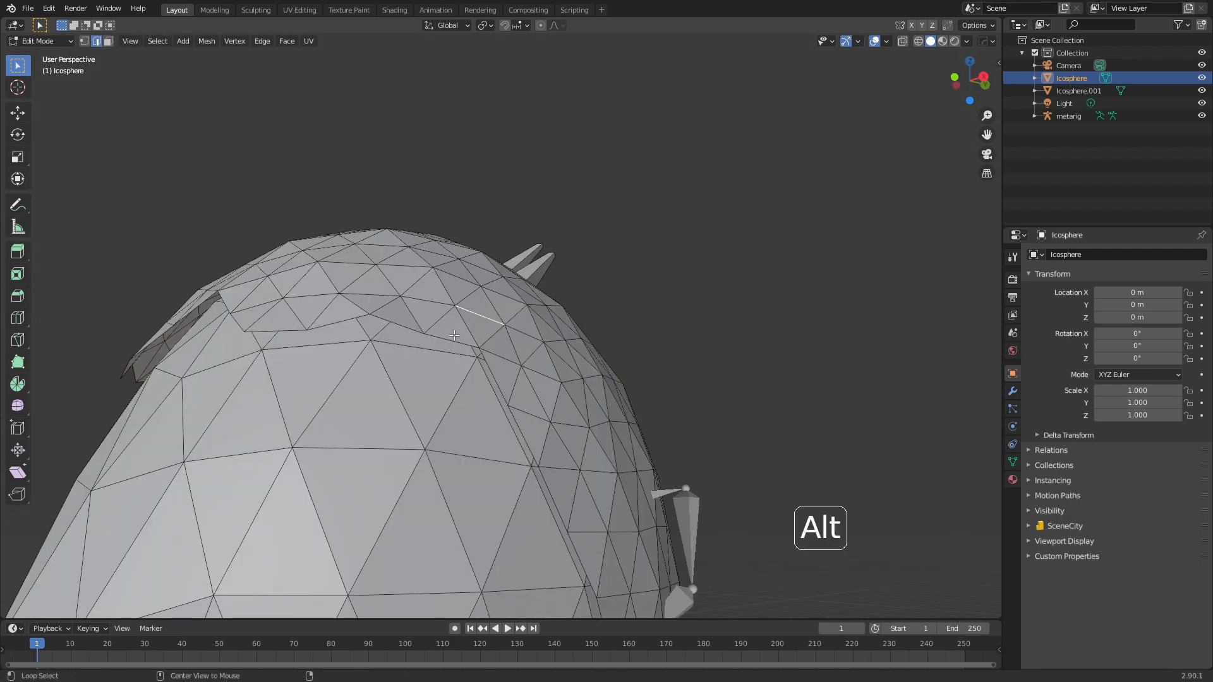
left_click(453, 338, "alt")
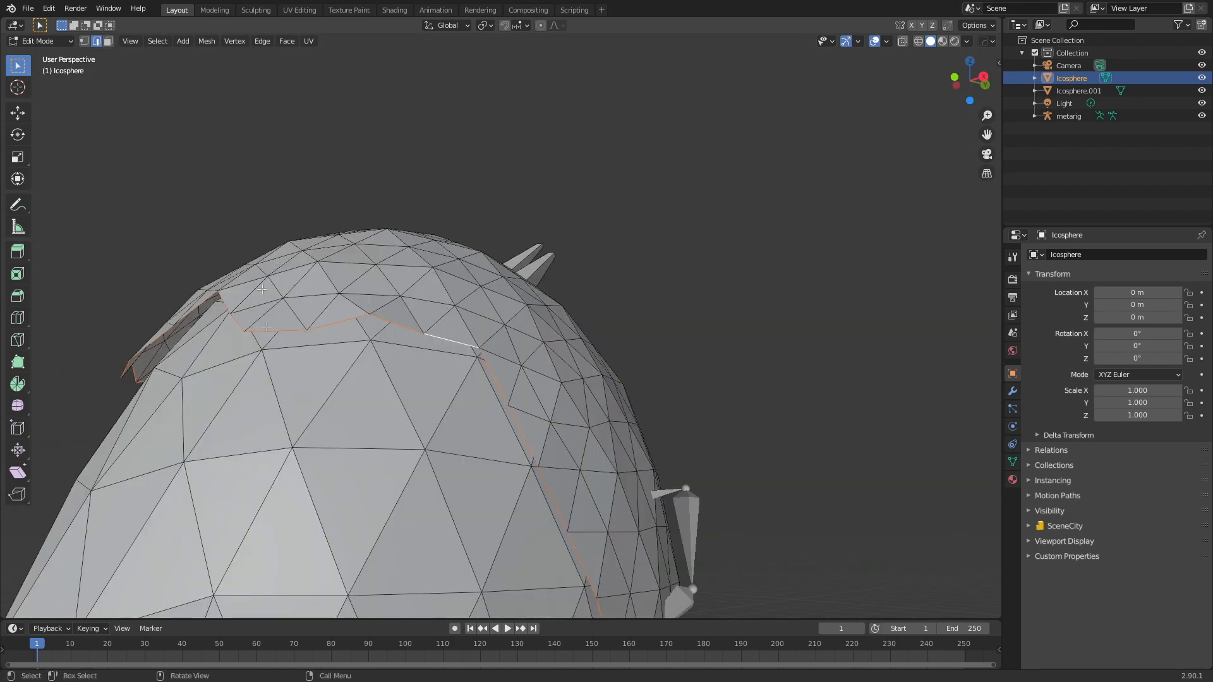
middle_click_drag(526, 403, 488, 444, "shift")
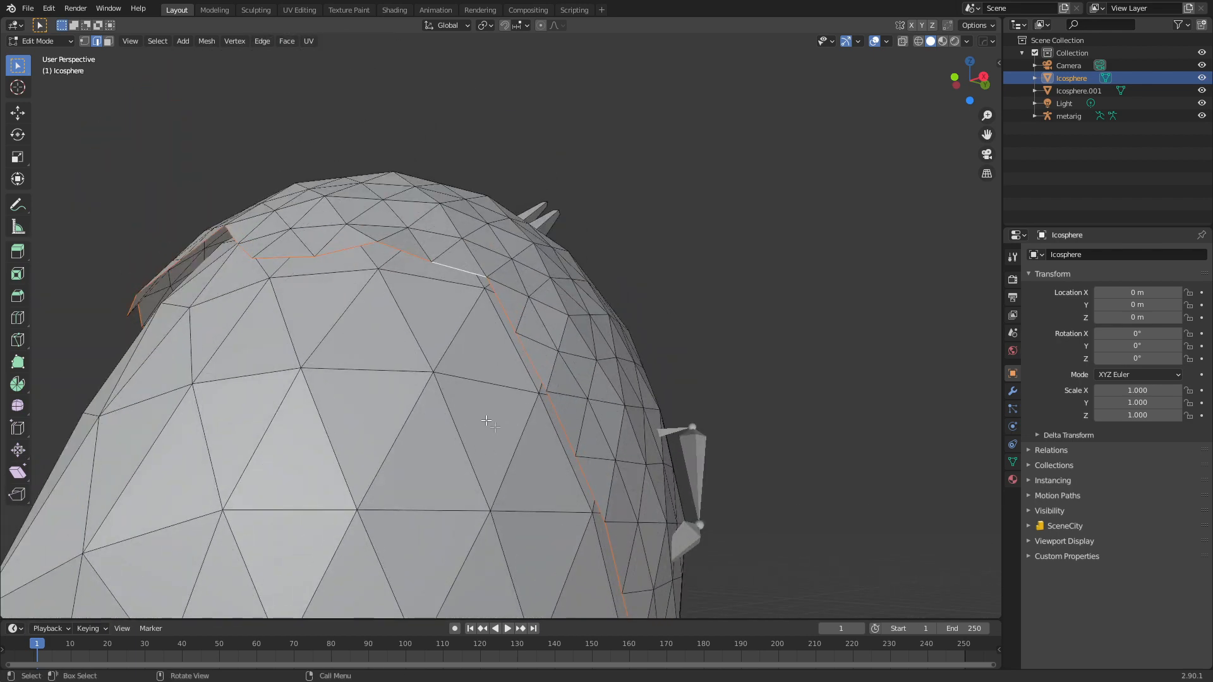
key("e")
right_click(489, 439)
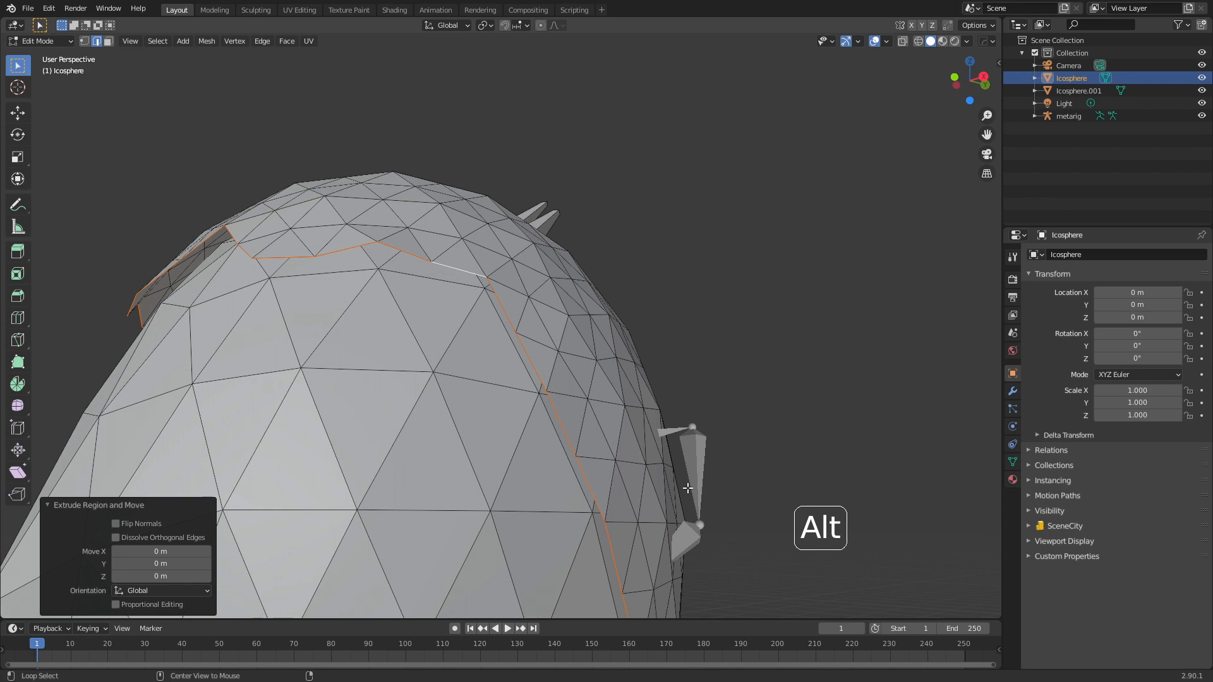
key("alt+s")
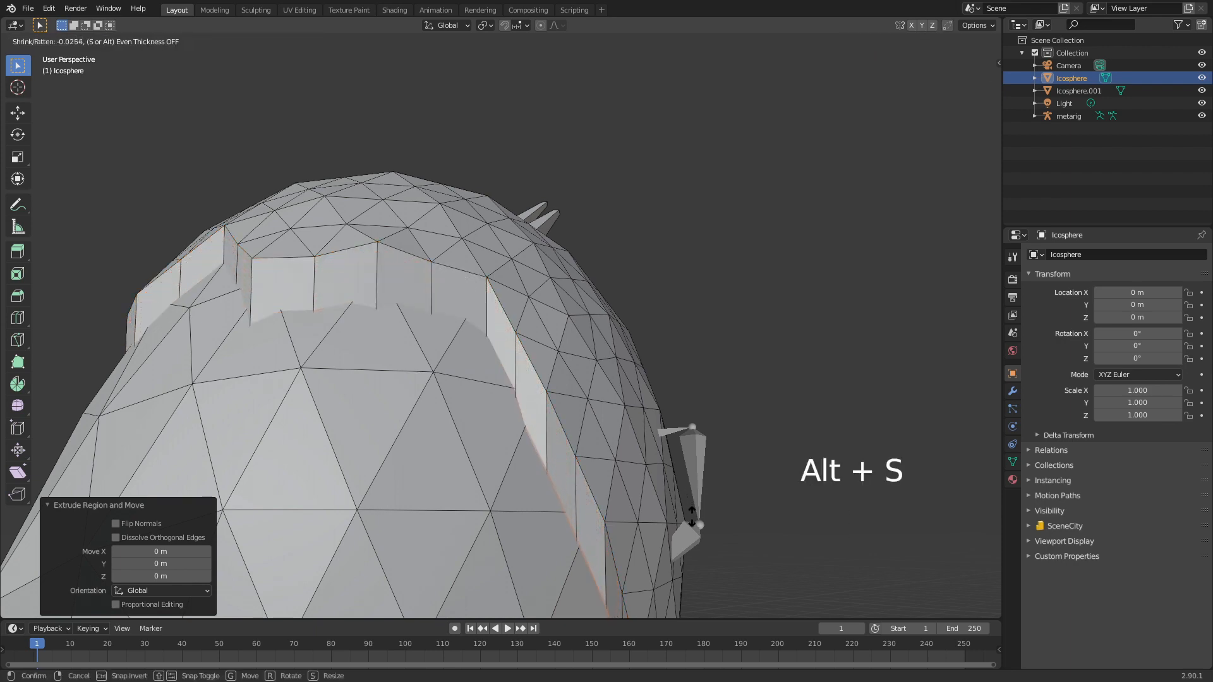
left_click(689, 503)
Scale the extruded inner edge of the hair rim and leave Edit Mode
middle_click_drag(690, 503, 614, 435)
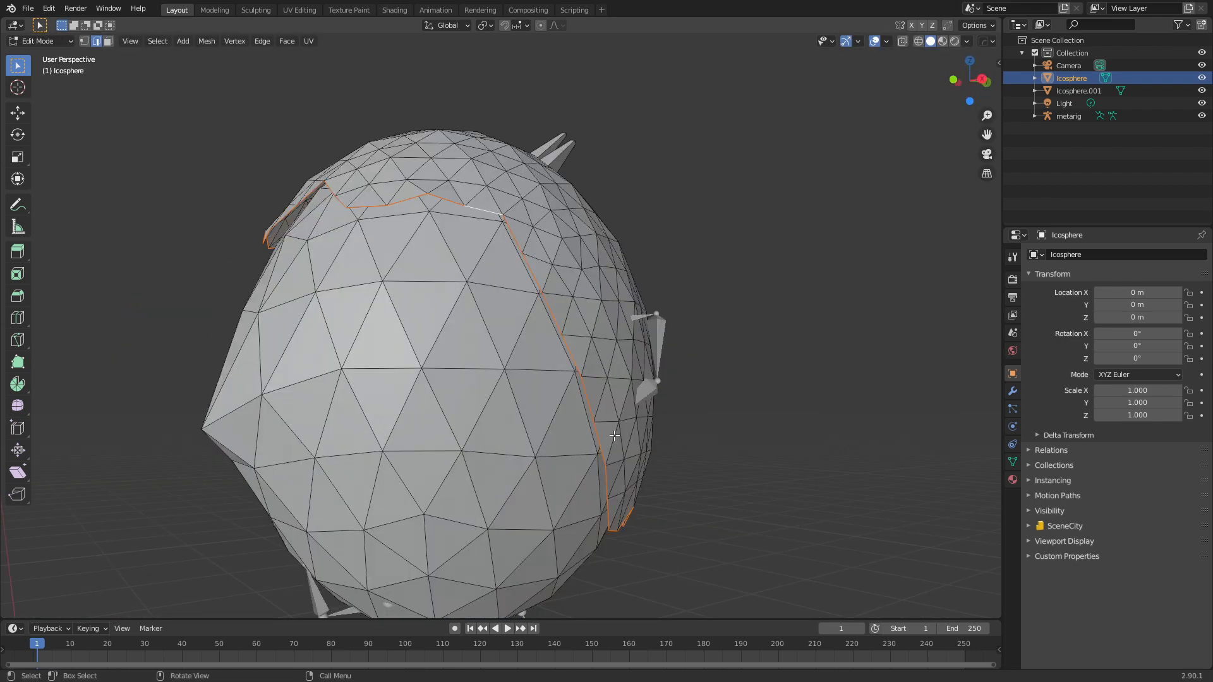
key("s")
left_click(619, 465)
middle_click_drag(620, 465, 485, 260)
scroll(708, 494, "down", 2)
scroll(750, 447, "down", 3)
key("Tab")
middle_click_drag(514, 389, 622, 460)
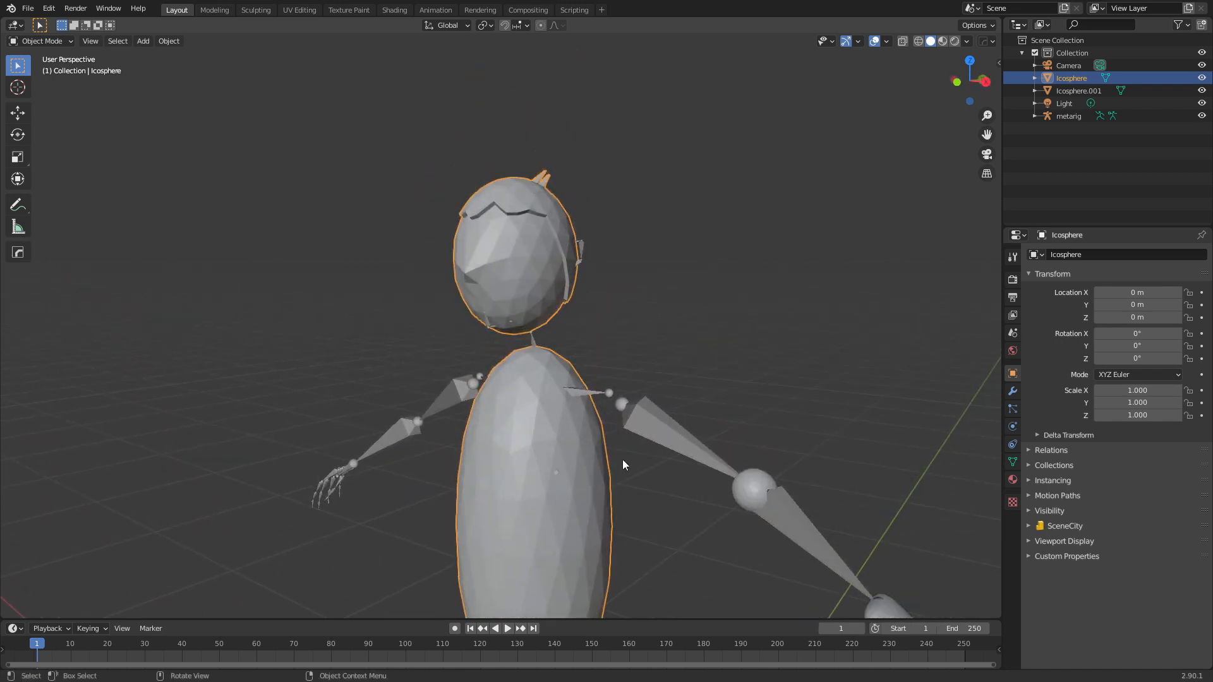
Create a new material on the head-and-body object and give it a pale yellow-beige base color
left_click(1011, 480)
left_click(1127, 331)
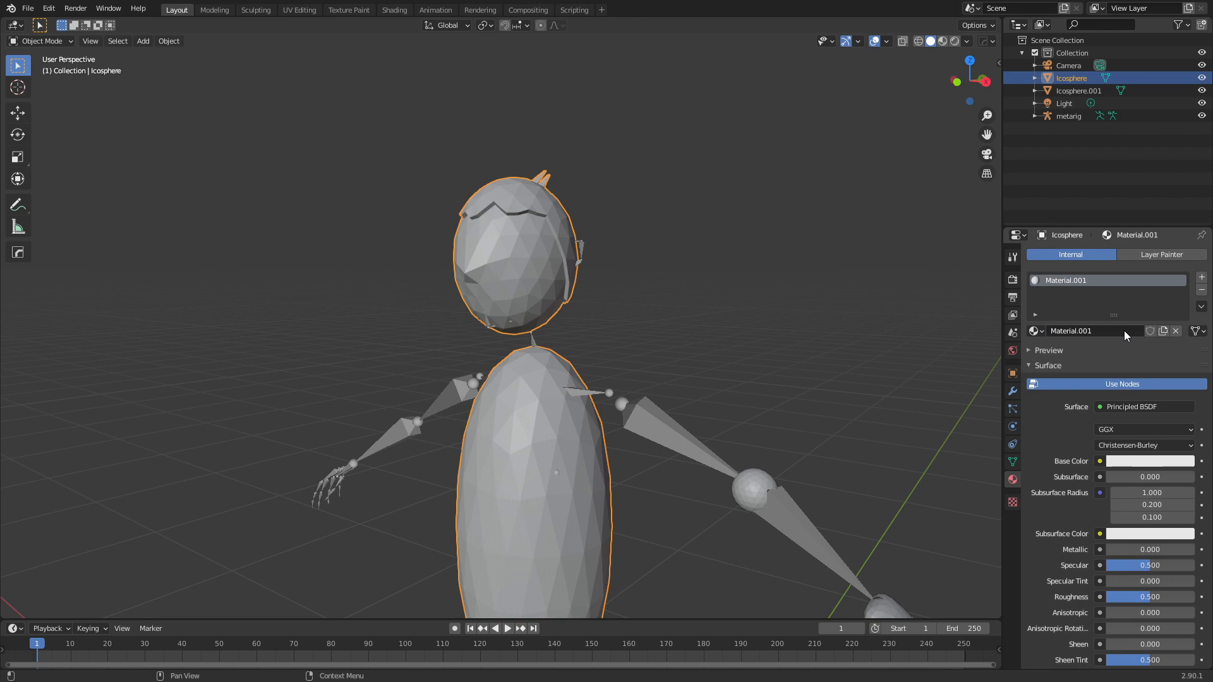
left_click(1138, 464)
left_click_drag(1120, 328, 1114, 335)
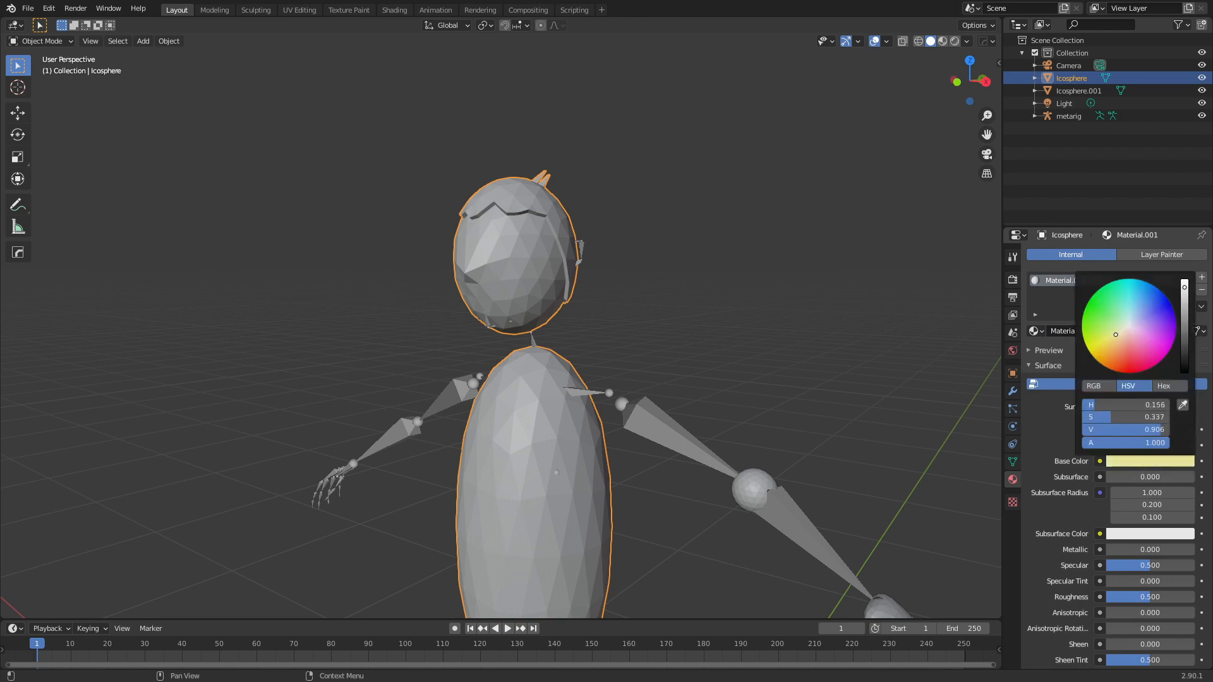
Assign the material to the whole linked face mesh in Edit Mode and rename it Skin
middle_click_drag(591, 297, 618, 279, "shift")
key("Tab")
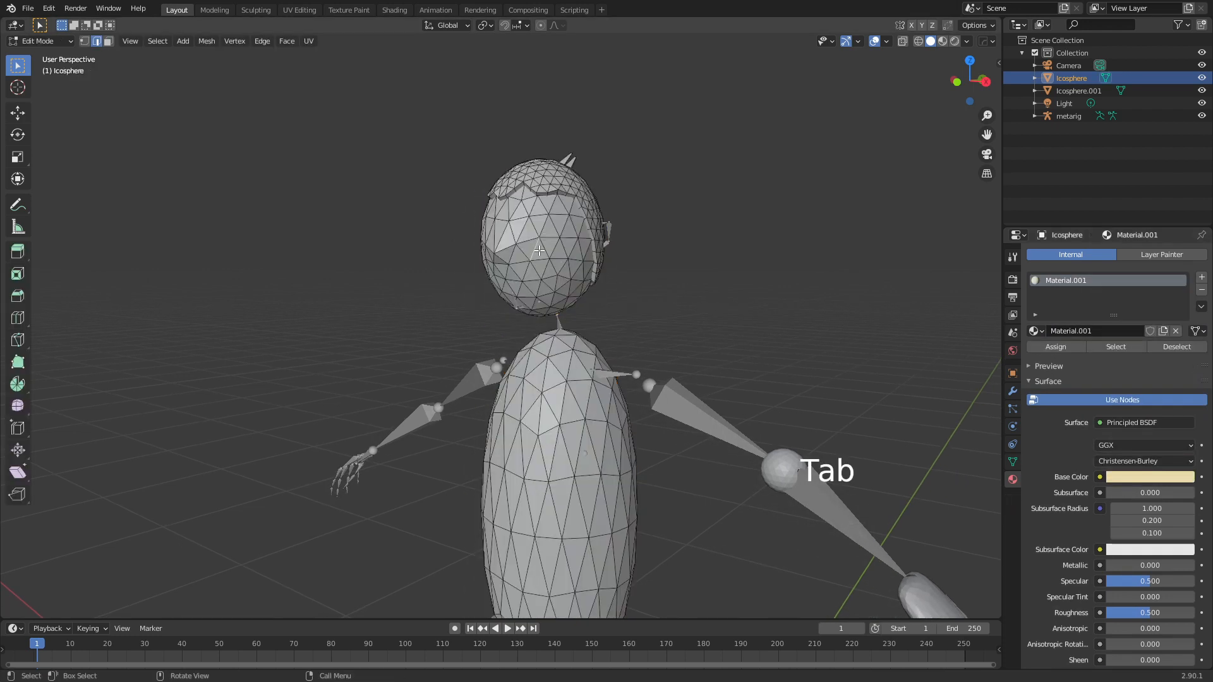
key("ctrl+l")
scroll(505, 316, "down", 3)
middle_click_drag(438, 460, 473, 398, "shift")
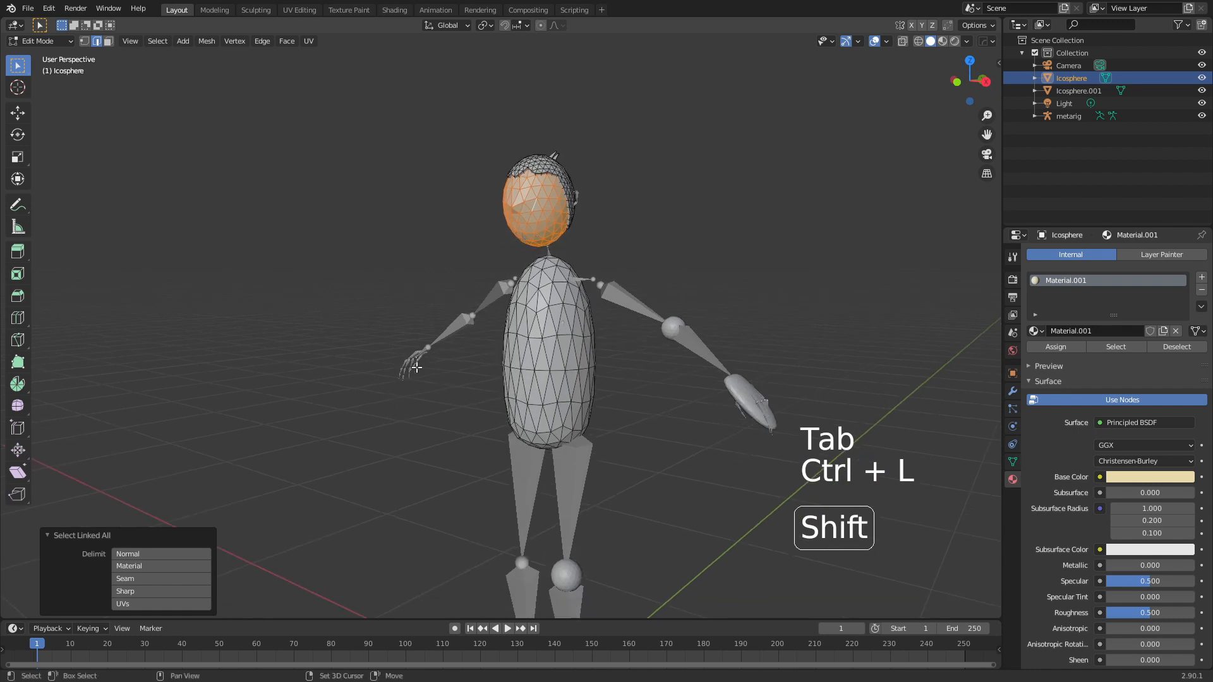
left_click(1058, 350)
left_click(1101, 327)
type("Skin")
key("Return")
Add a second material slot with a new material named Hair and a dark brown base color
left_click(1201, 276)
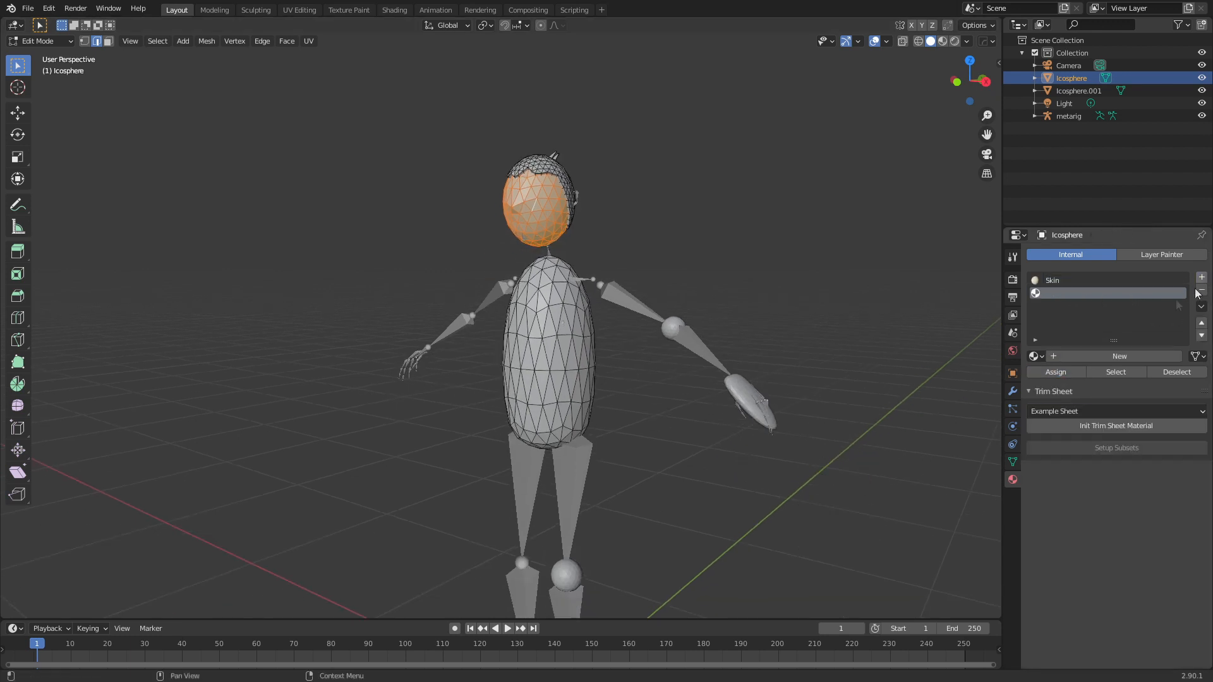
left_click(1093, 356)
type("Hair")
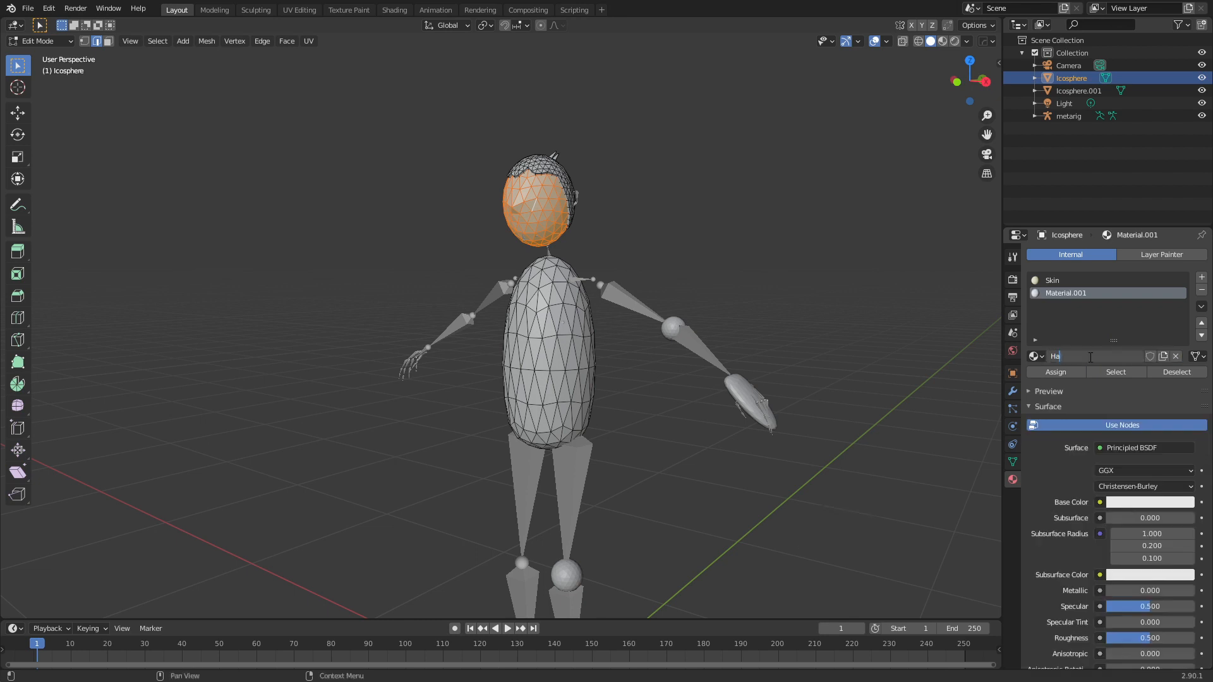
key("Return")
left_click(1124, 502)
left_click(1111, 399)
left_click_drag(1186, 354, 1185, 392)
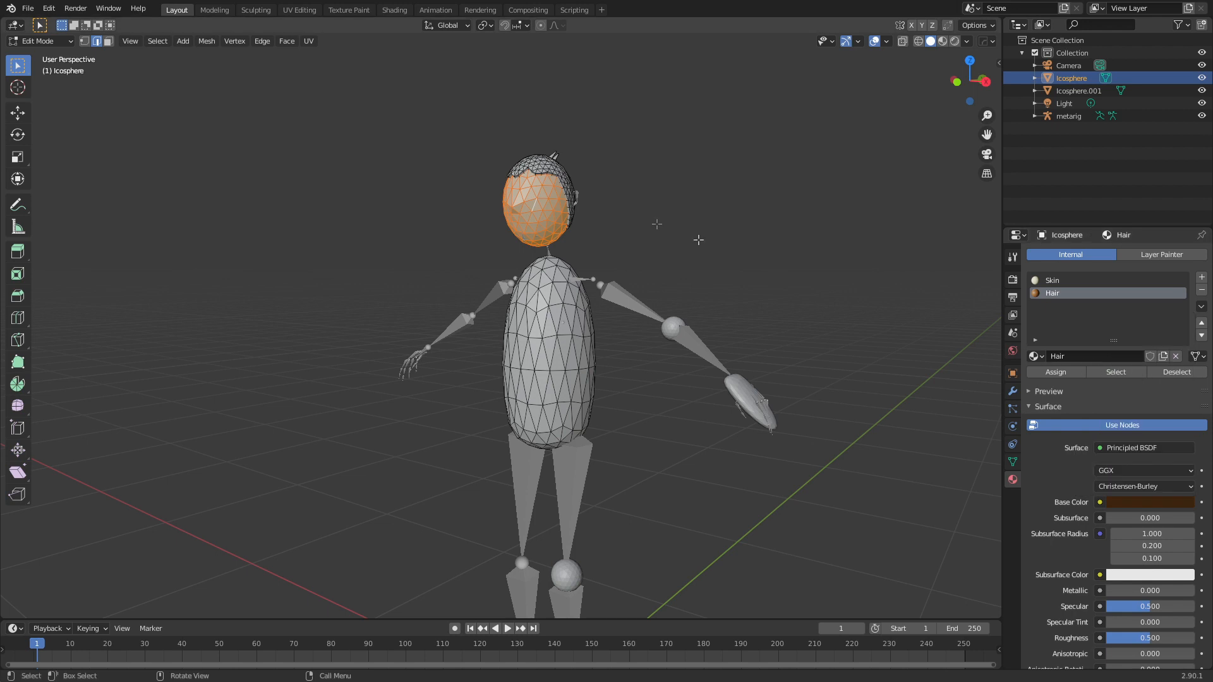
Select the whole linked hair mesh and assign the Hair material to it
left_click(556, 167)
key("ctrl+l")
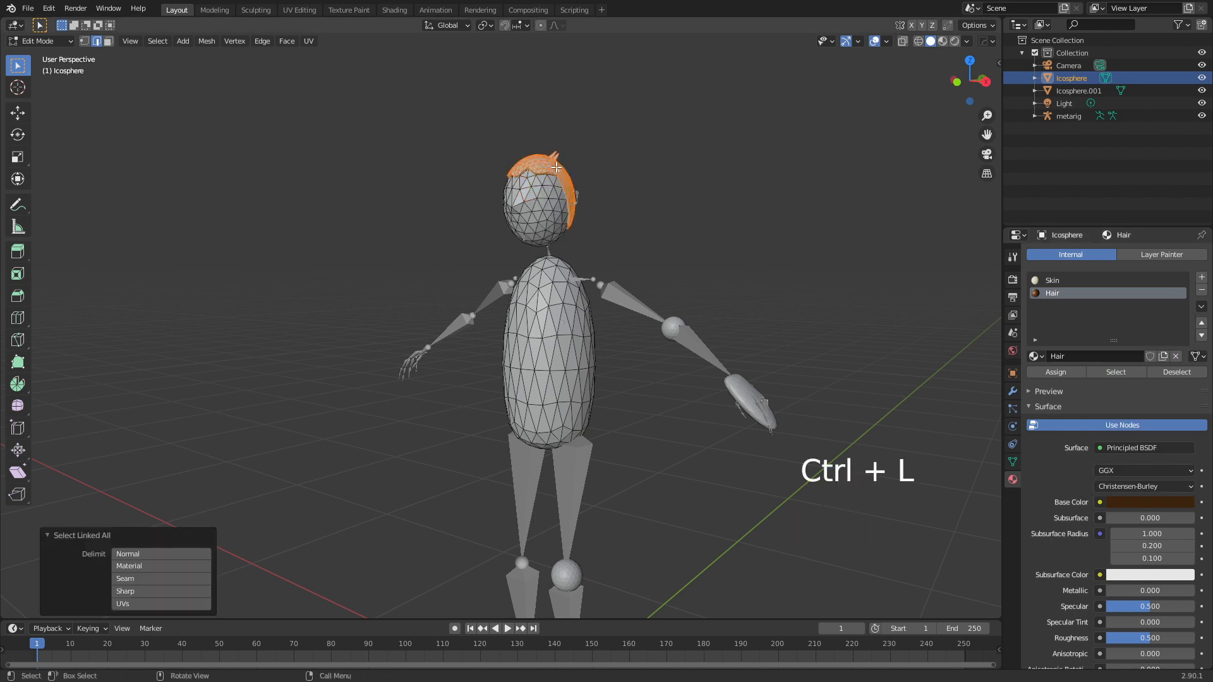
left_click(1063, 374)
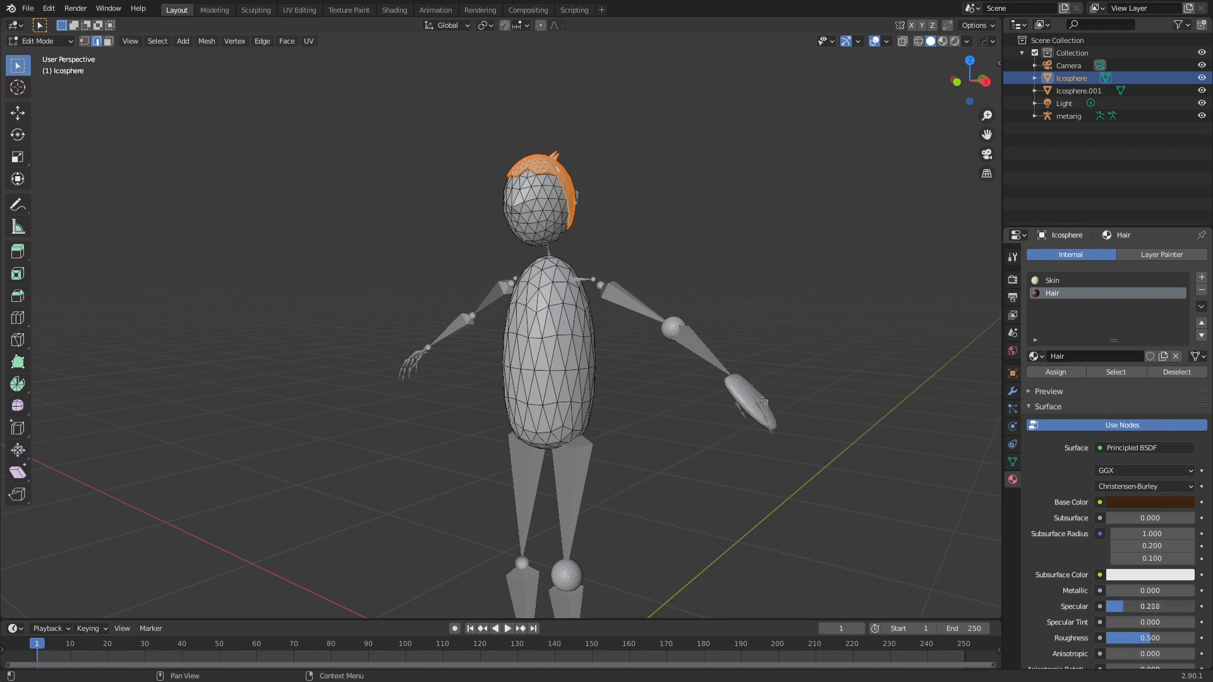
Add a third material slot on the head-and-body object with a new material named Shirt and a purple base color
left_click(1052, 280)
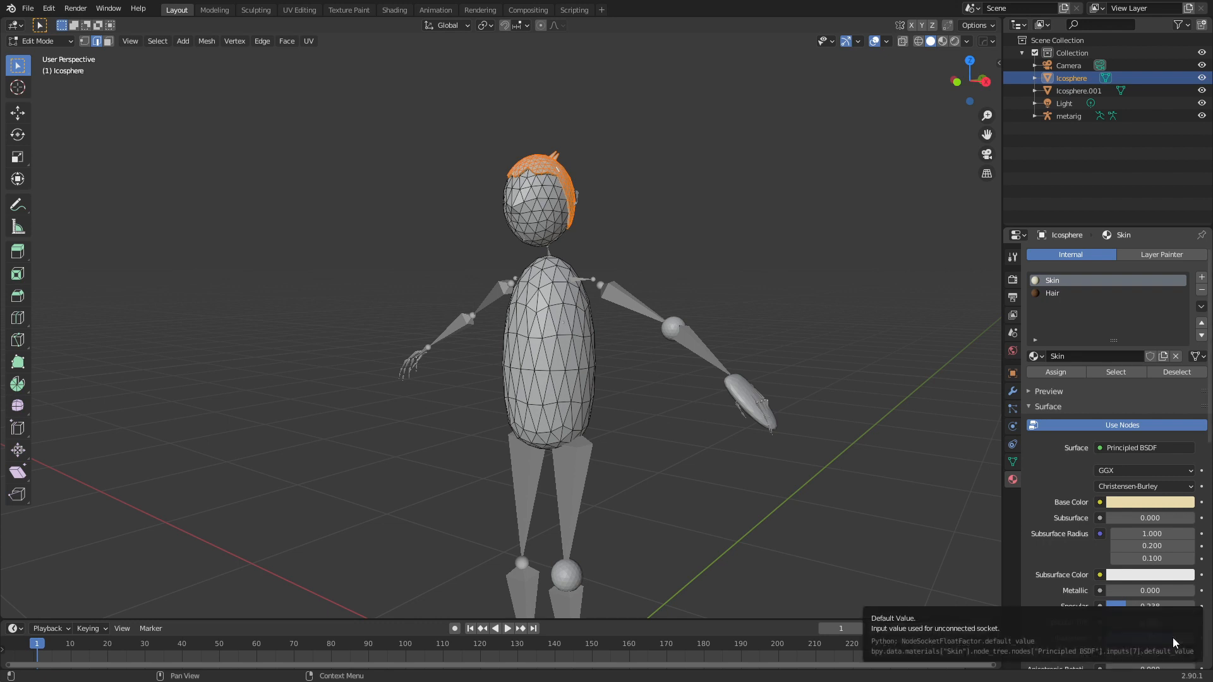
left_click(1202, 278)
left_click(1071, 356)
double_click(1071, 357)
type("Shirt")
key("Return")
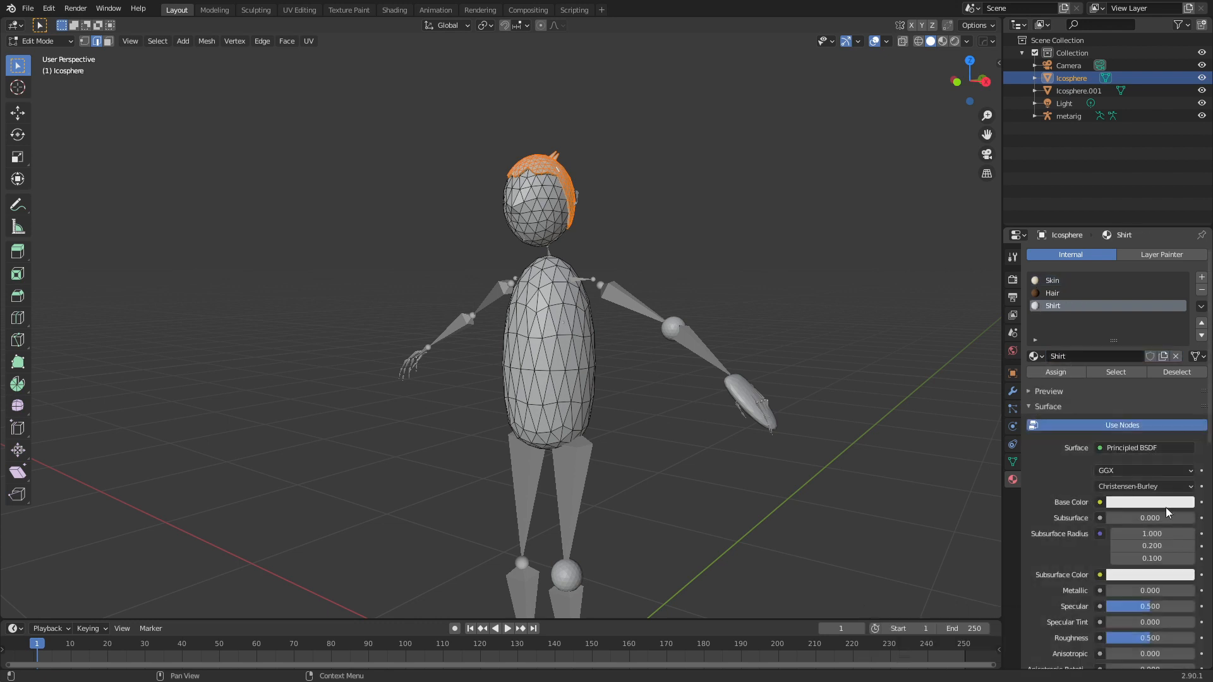
left_click(1150, 502)
left_click(1168, 372)
left_click_drag(1186, 347, 1185, 366)
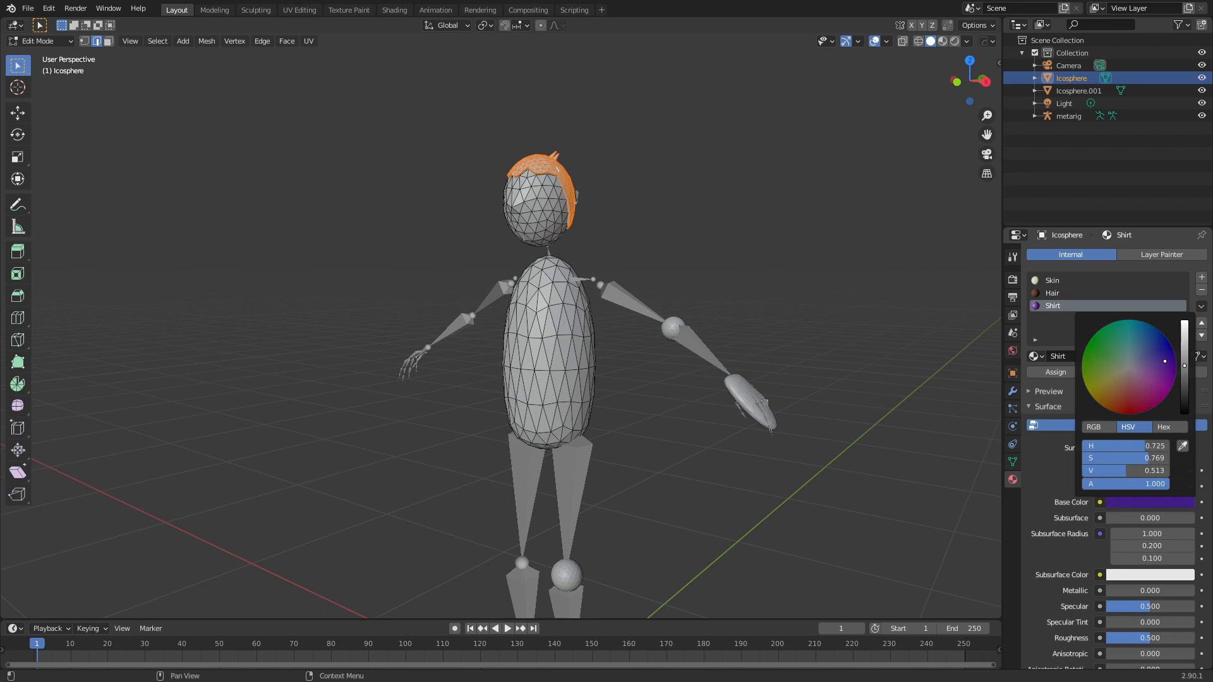
Select the whole linked torso mesh and assign the Shirt material to it, with specular 0.216 and roughness 0.720
left_click(629, 320)
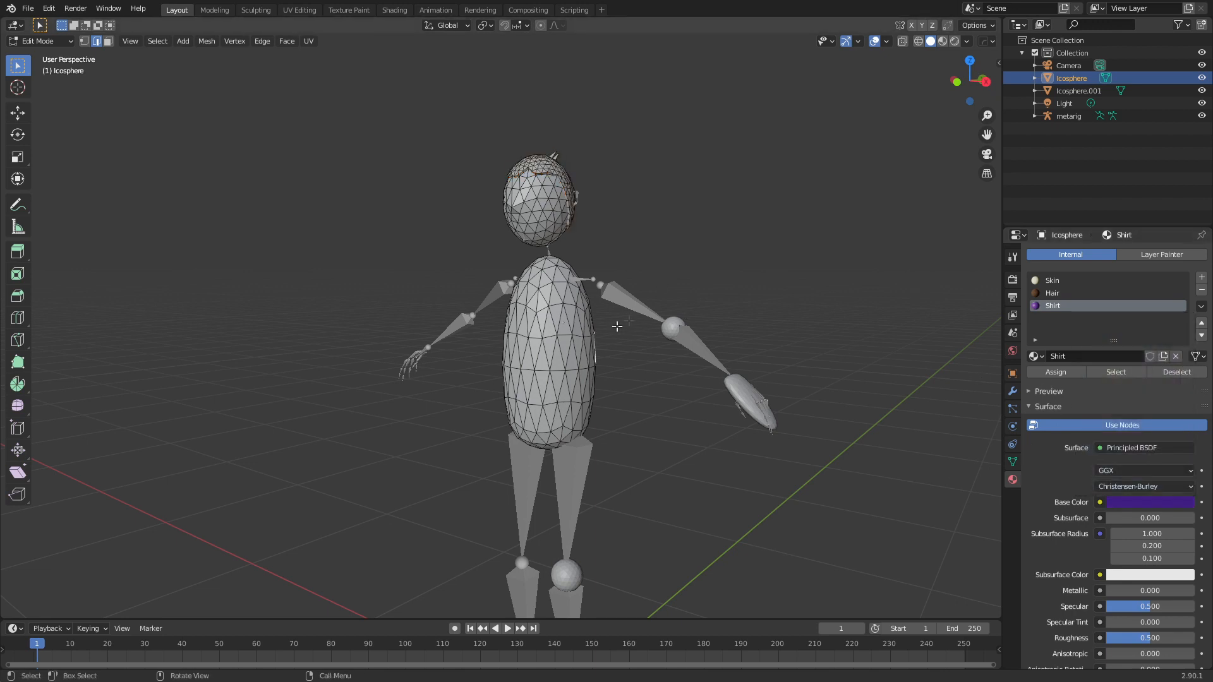
key("ctrl+l")
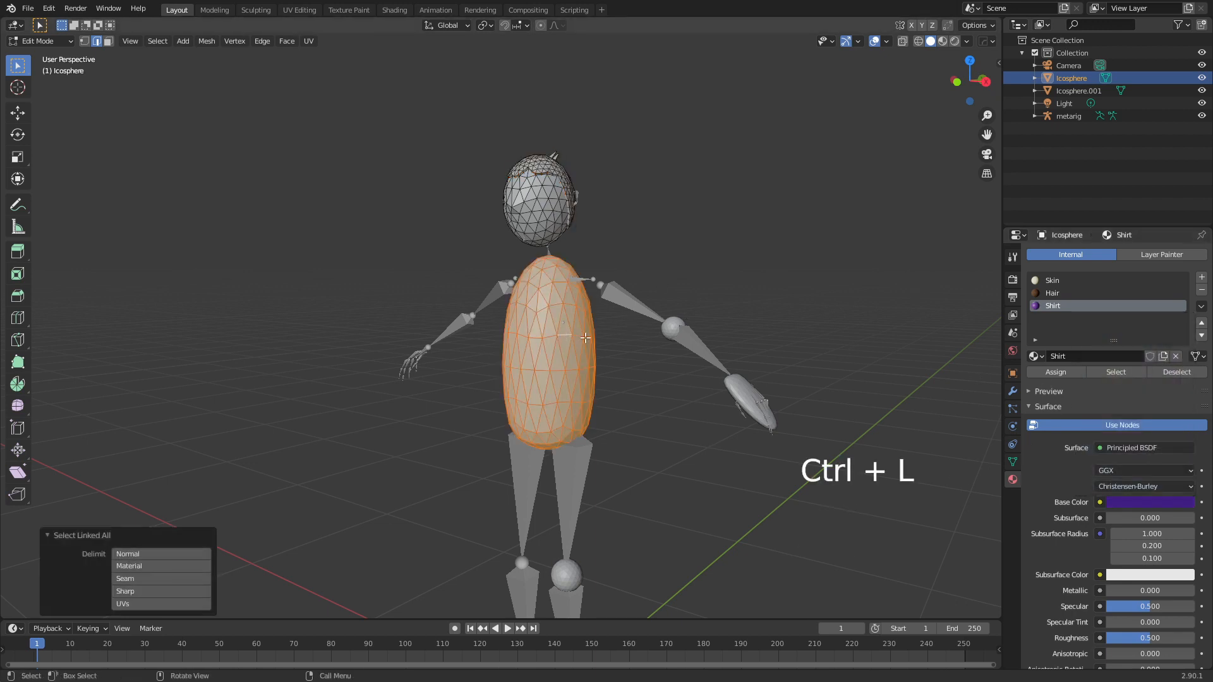
left_click(1055, 372)
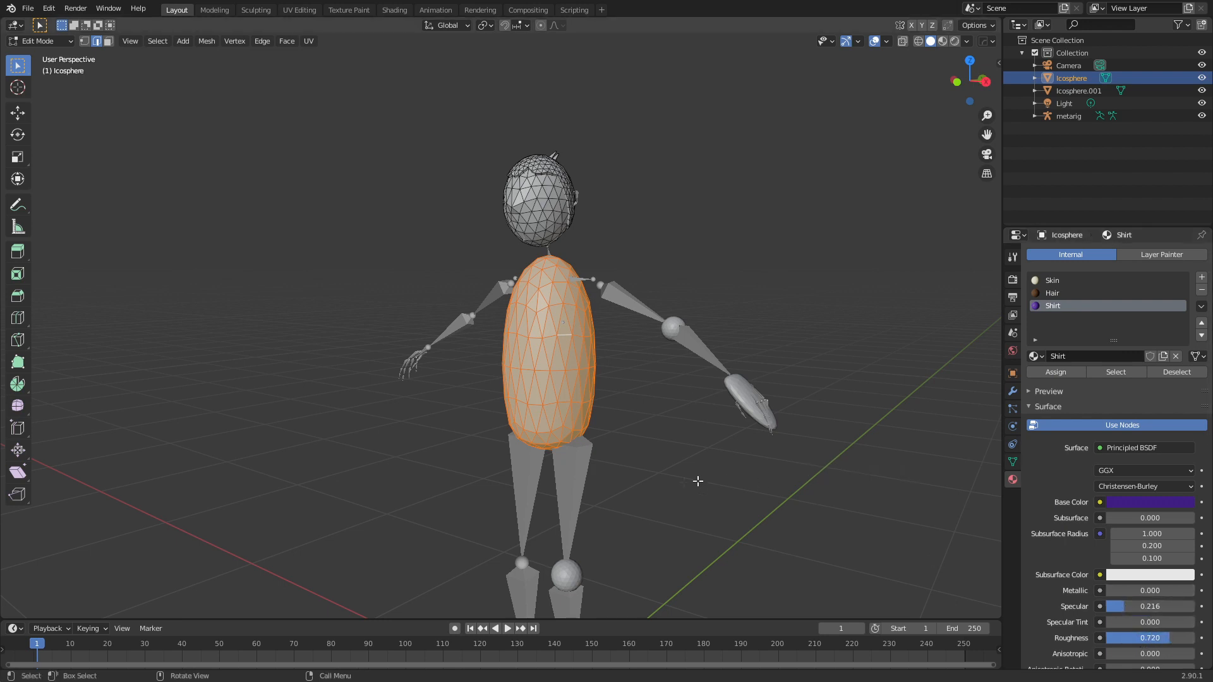
Enter Edit Mode on the limb object, select the linked elbow and hand meshes, and add a material slot using the existing Skin material
key("Tab")
left_click(679, 322)
key("Tab")
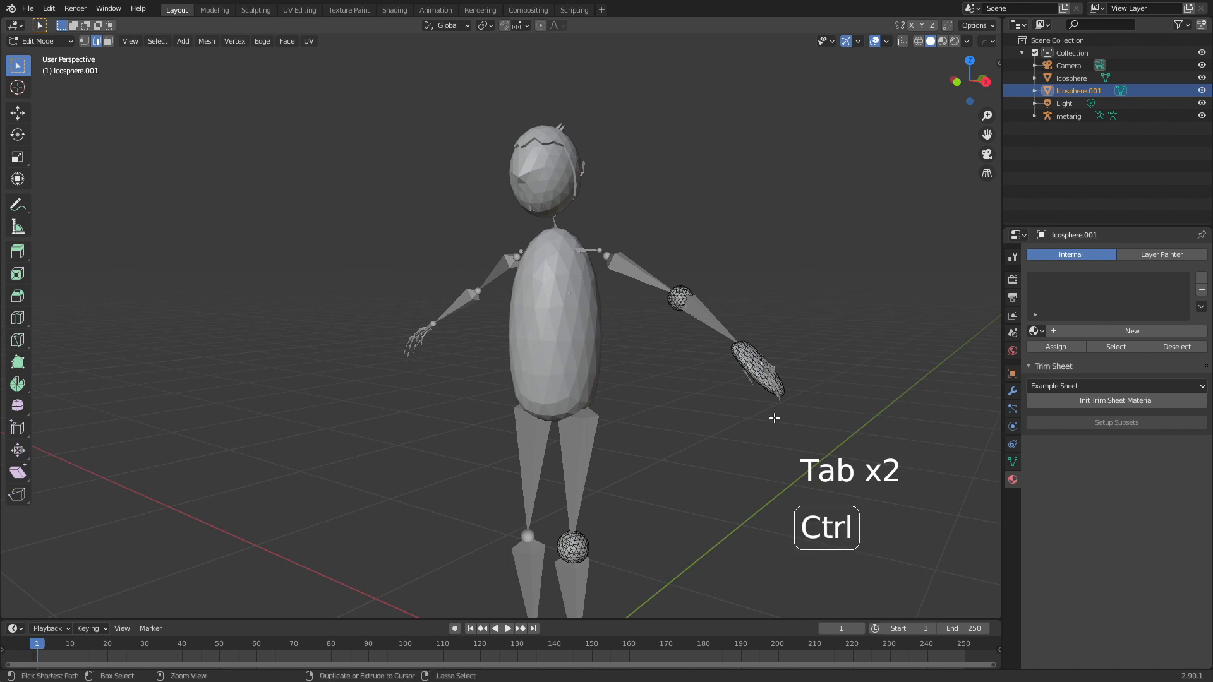
key("ctrl+l")
left_click(1202, 278)
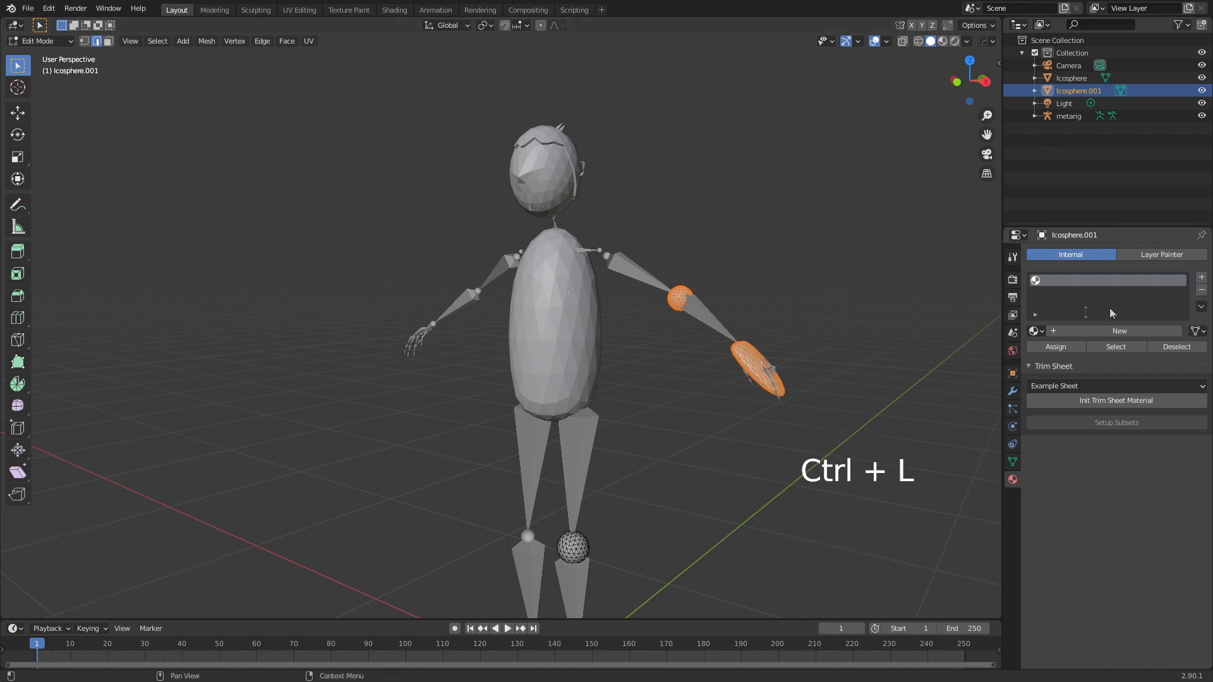
left_click(1037, 331)
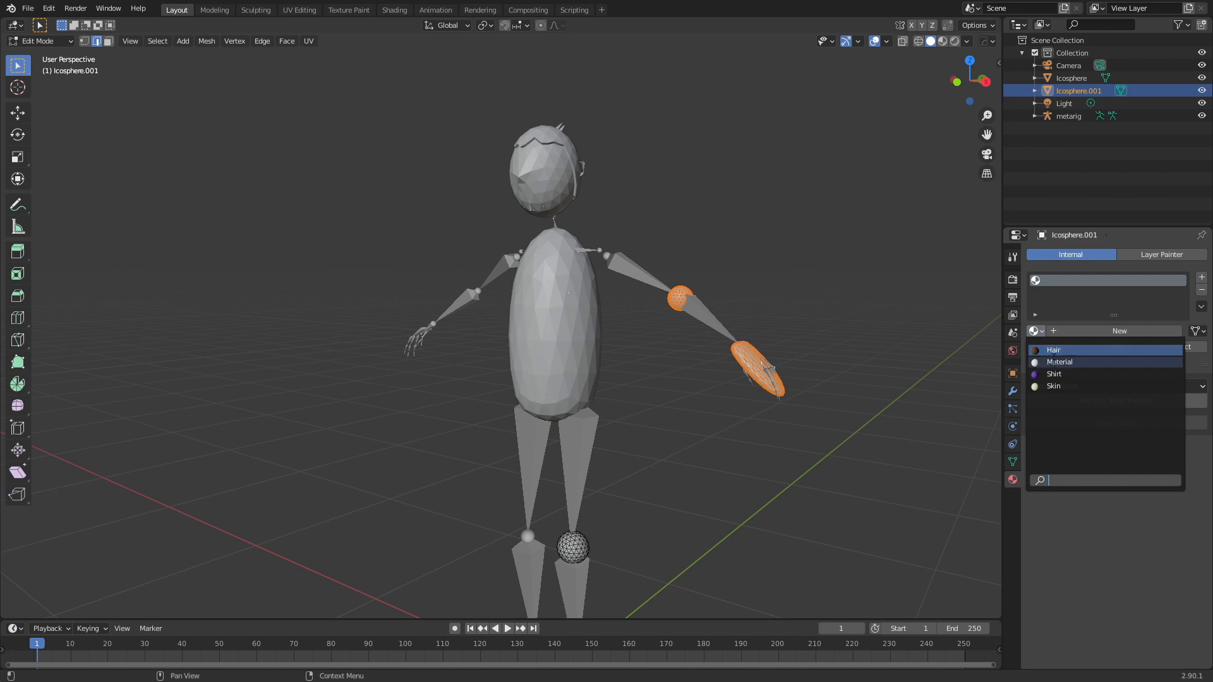
left_click(1055, 386)
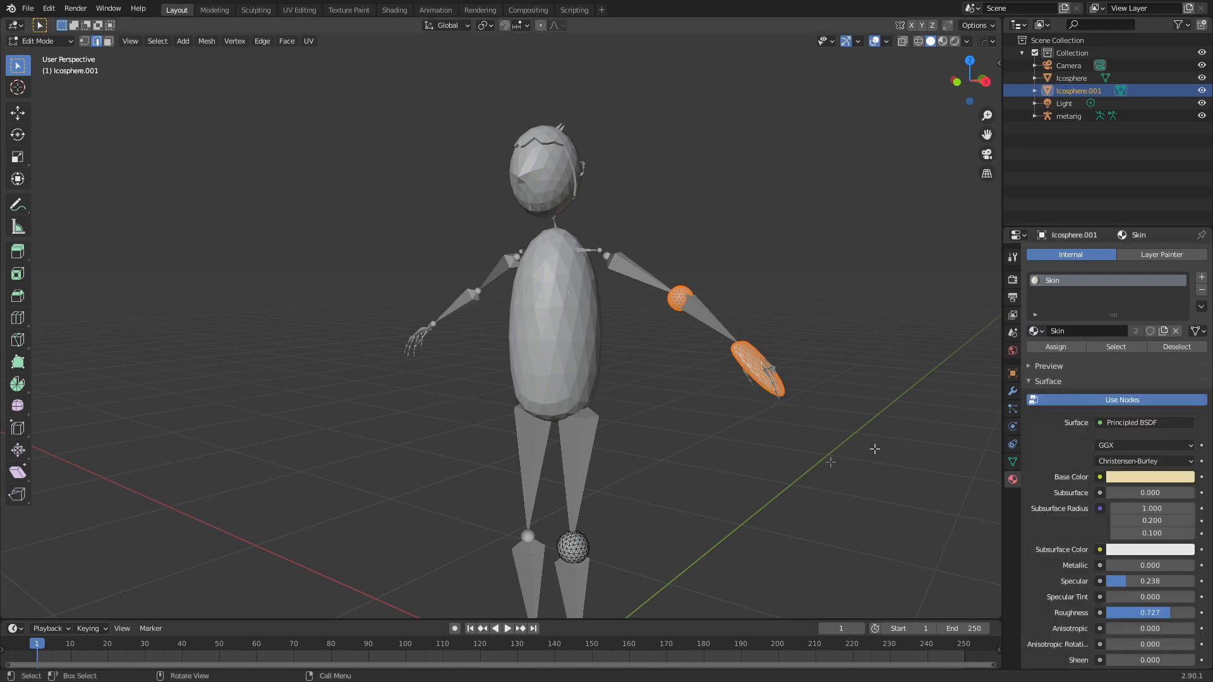
Select the whole linked knee mesh and add a second material slot with a new material named Pants
middle_click_drag(695, 354, 735, 403)
middle_click_drag(734, 463, 663, 499, "shift")
left_click(625, 409)
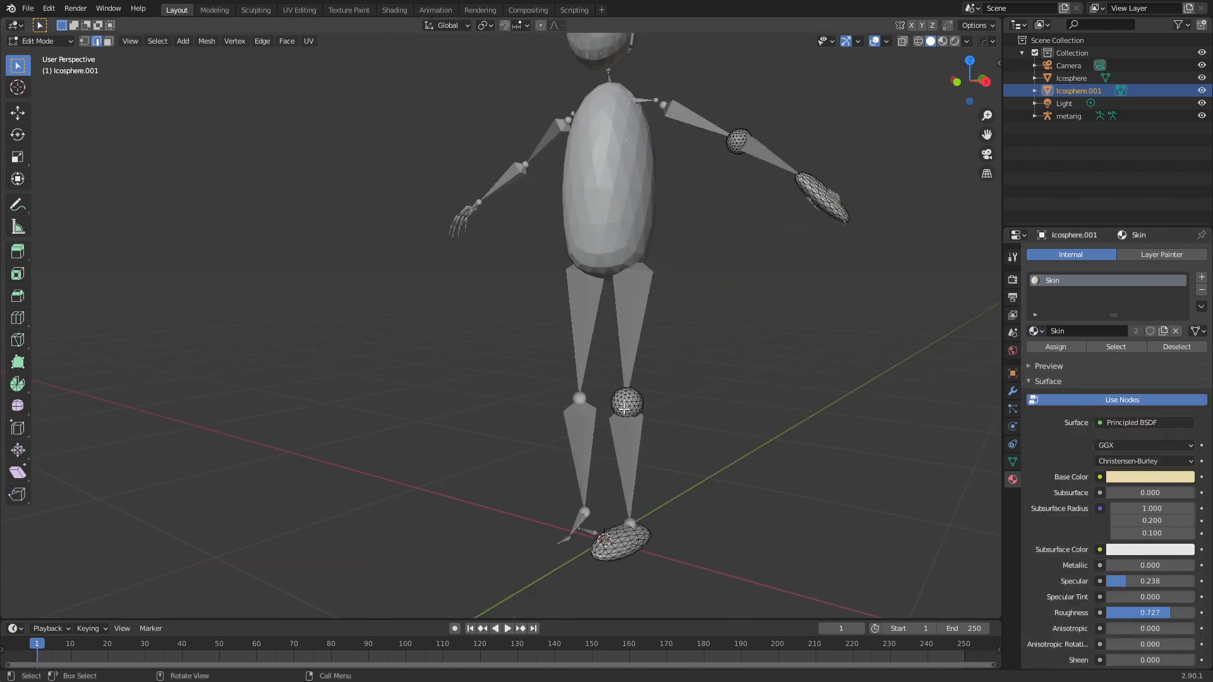
key("ctrl+l")
left_click(1201, 278)
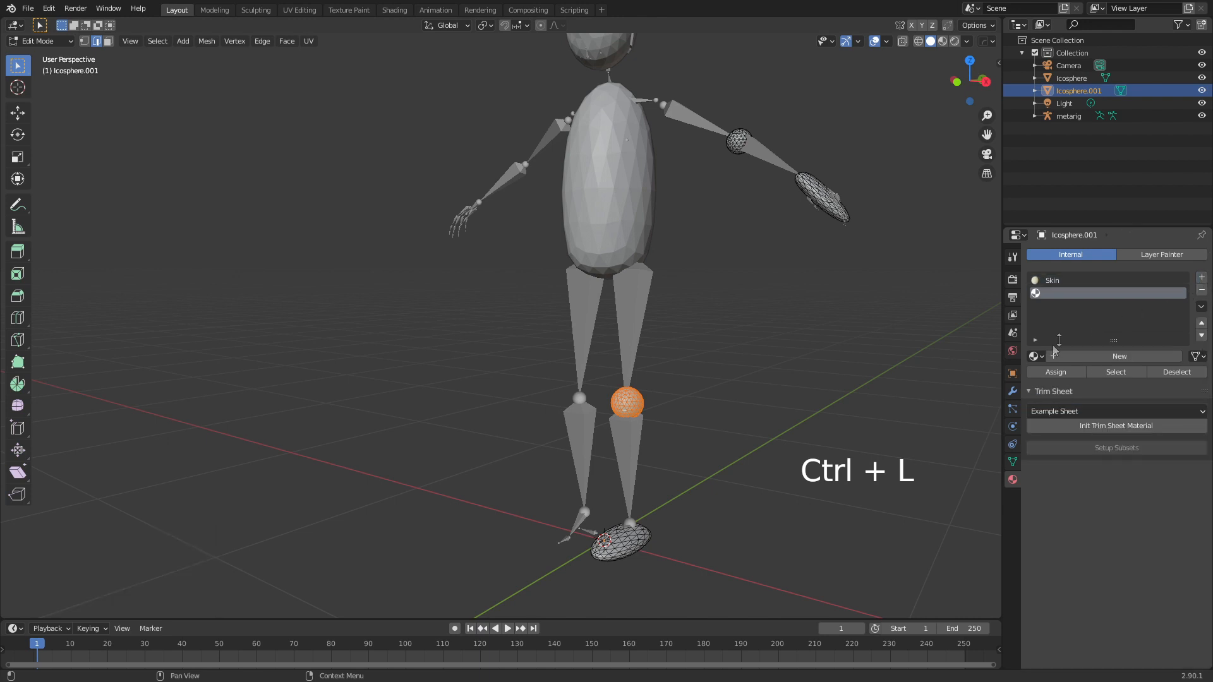
left_click(1079, 356)
left_click(1079, 355)
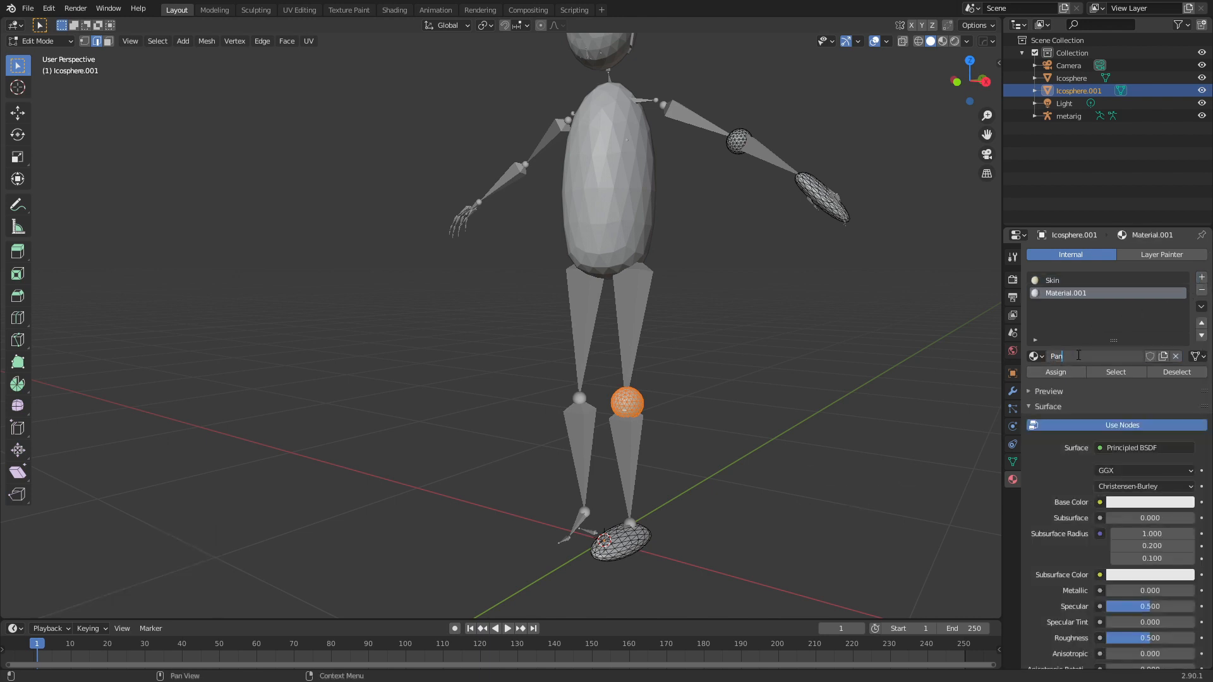
type("Pants")
key("Return")
Give the Pants material a dark blue base color
left_click(1164, 499)
left_click_drag(1130, 366, 1184, 339)
left_click_drag(1160, 471, 1117, 471)
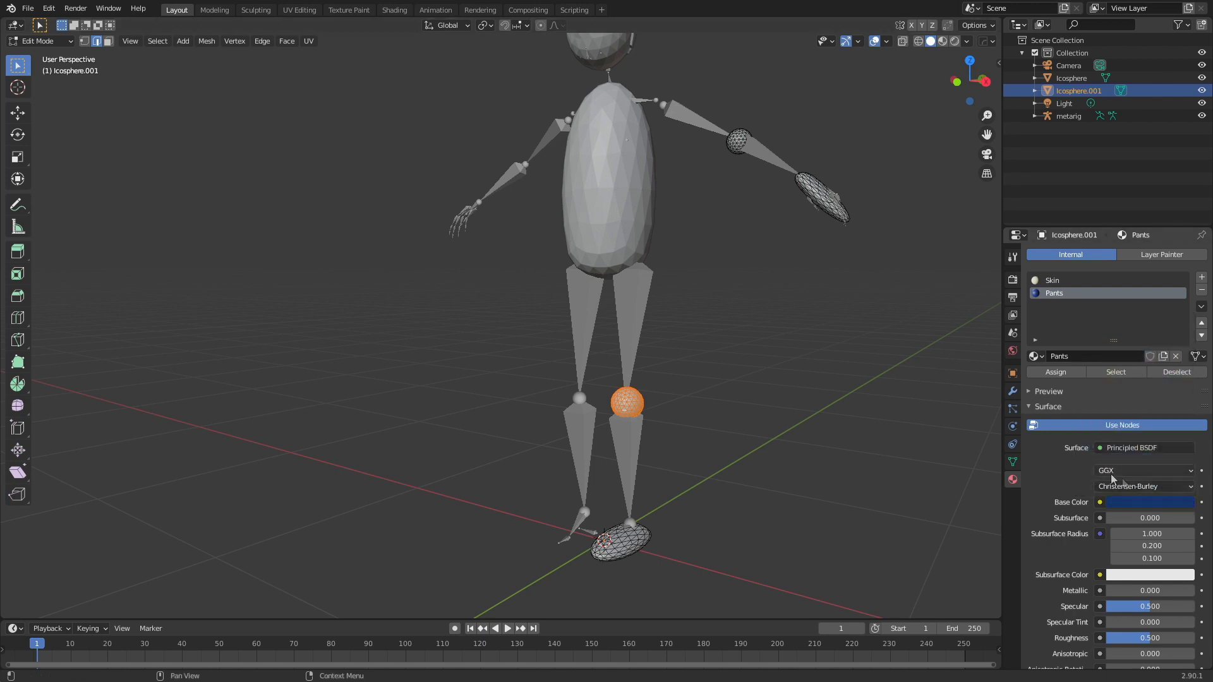
Select the linked foot mesh and add a third slot with a new material named Shoes, near-black base color and specular 0.145
left_click(632, 546)
key("ctrl+l")
left_click(1201, 278)
left_click(1062, 361)
double_click(1063, 361)
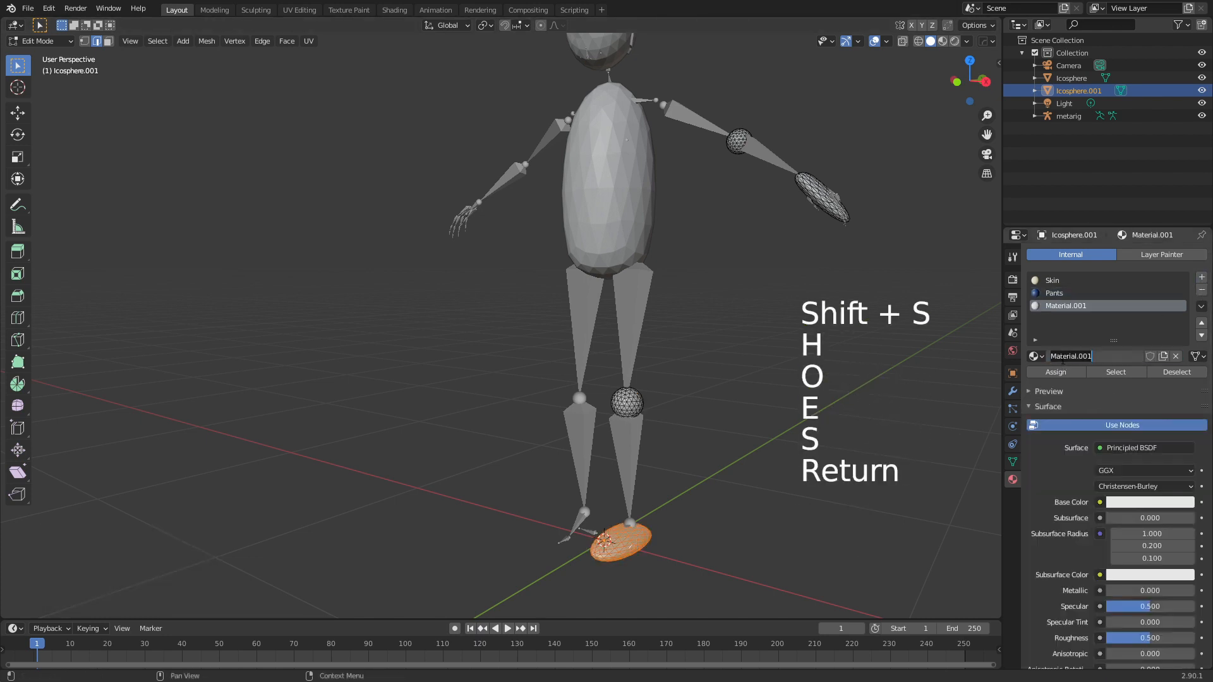
type("Shoes")
key("Return")
left_click(1150, 502)
left_click_drag(1187, 333, 1188, 408)
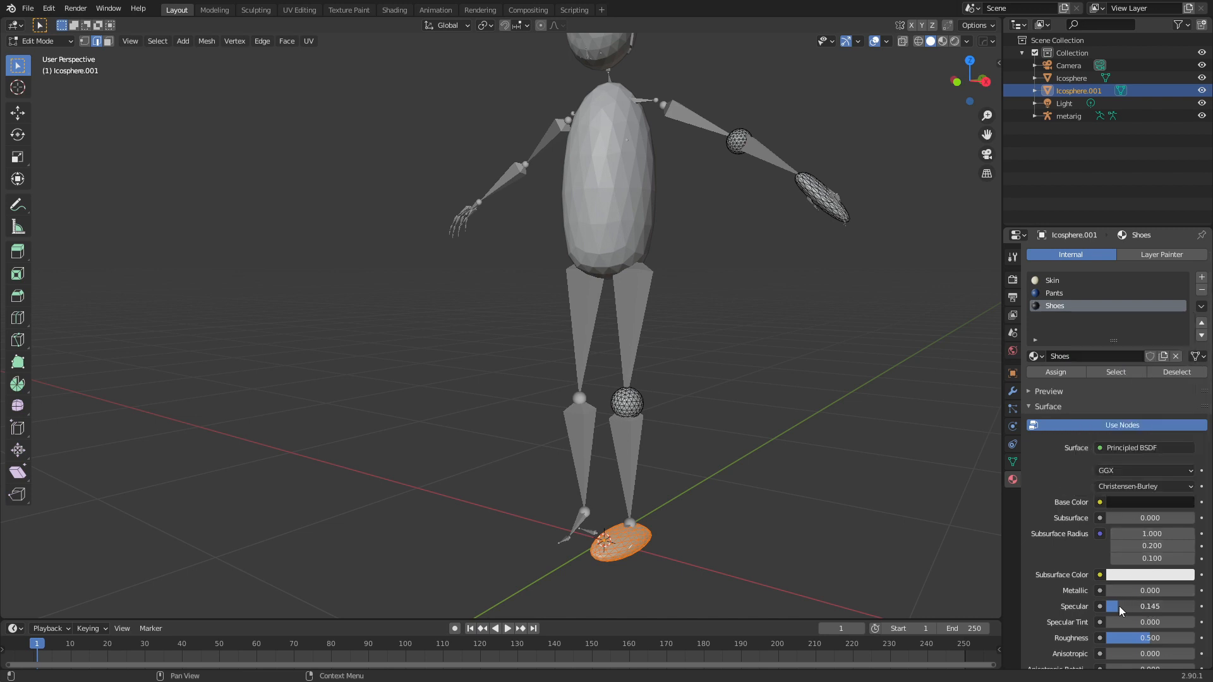
Set the Pants material to specular 0.110 and roughness 0.819, and assign the Shoes material to the selected foot mesh
left_click(1068, 293)
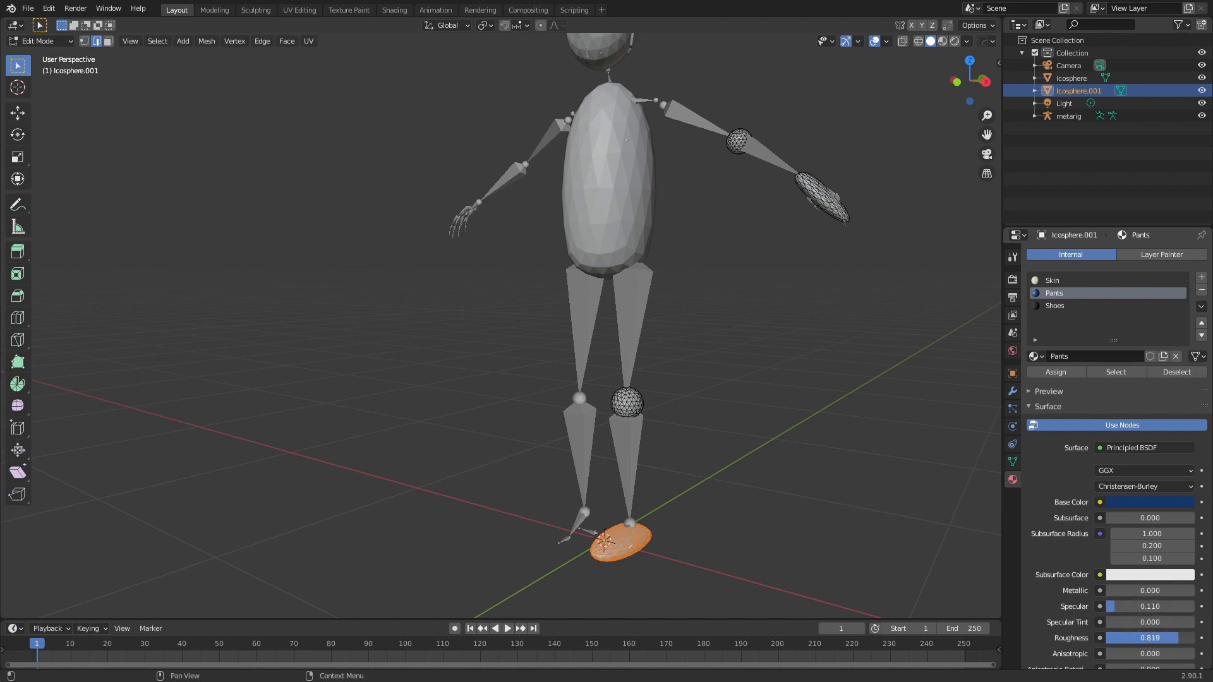
left_click(1056, 306)
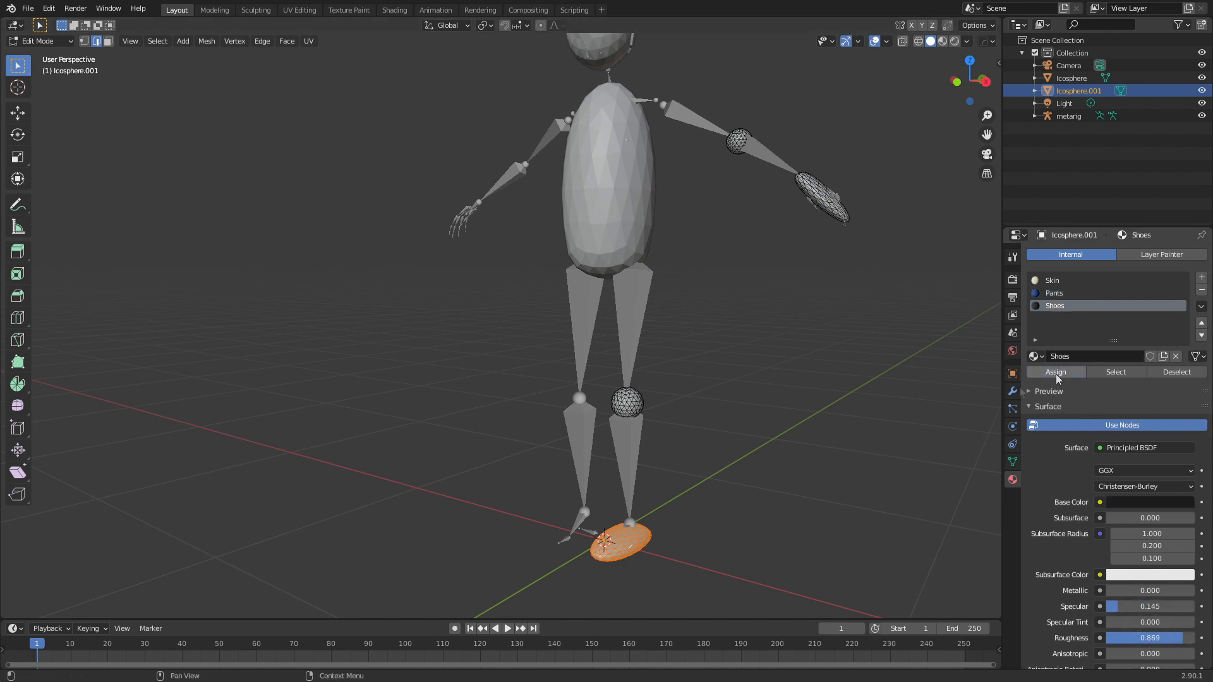
left_click(1062, 374)
Return to Object Mode, add a Mirror modifier on the X axis to the limb object, and apply it
scroll(655, 459, "down", 1)
middle_click_drag(654, 459, 661, 449)
key("Tab")
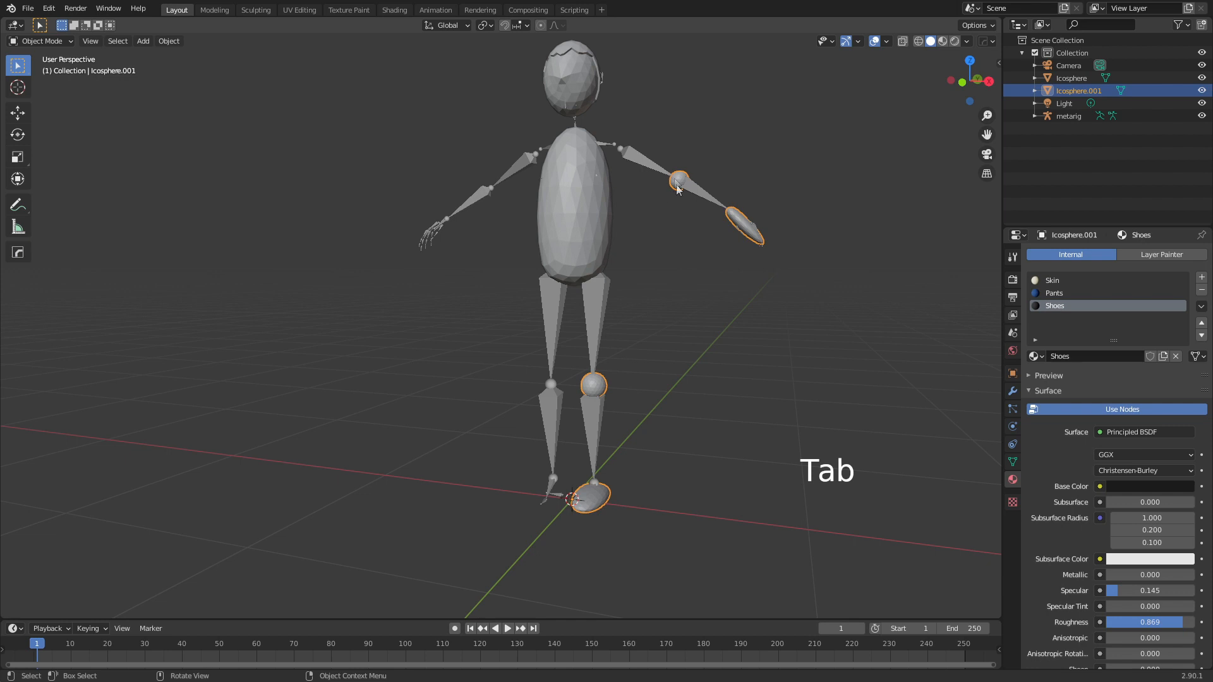
left_click(1013, 391)
left_click(1046, 254)
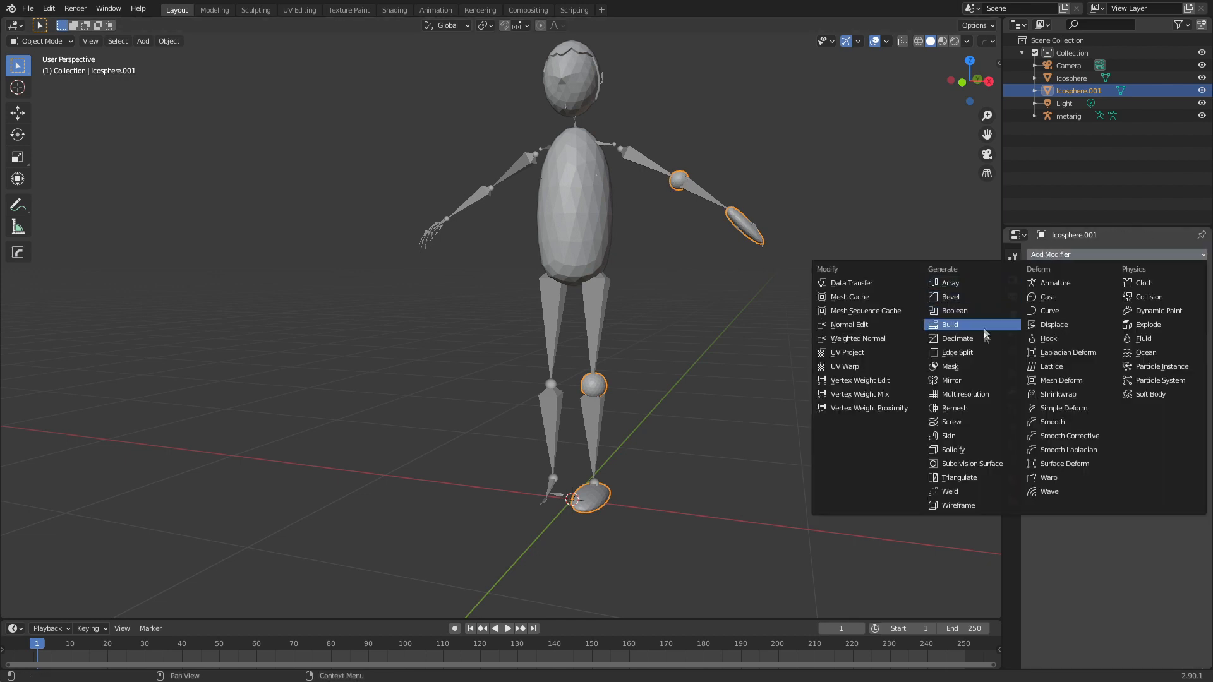
left_click(965, 381)
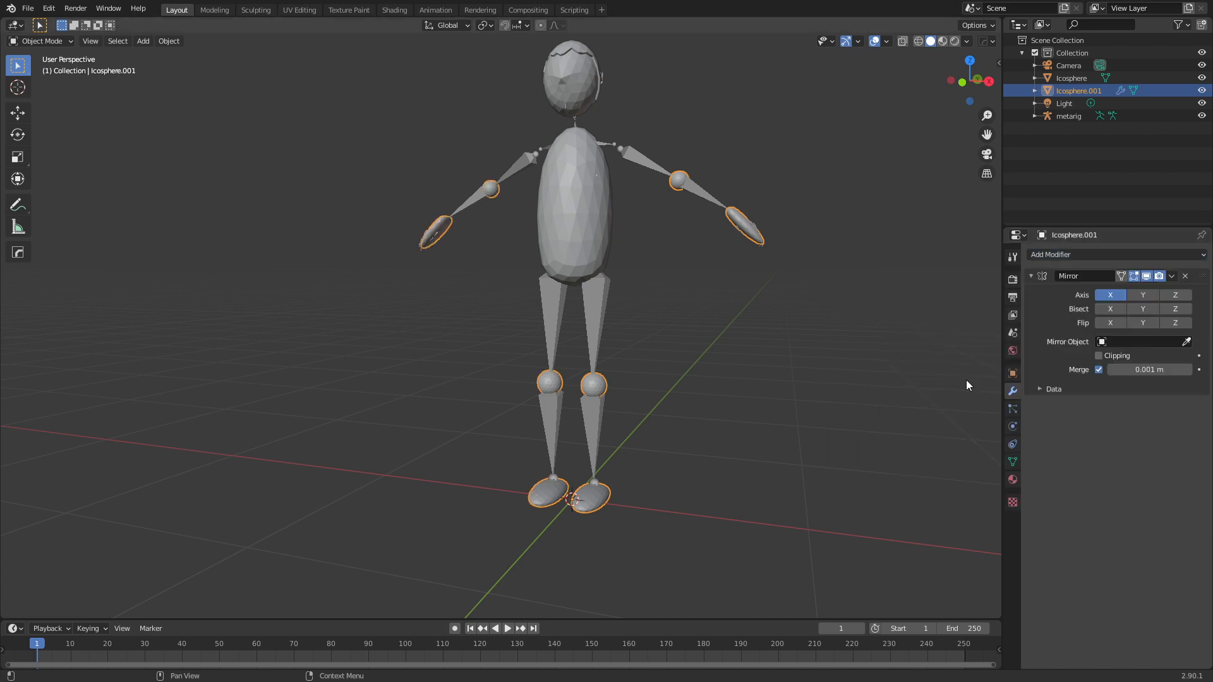
key("ctrl")
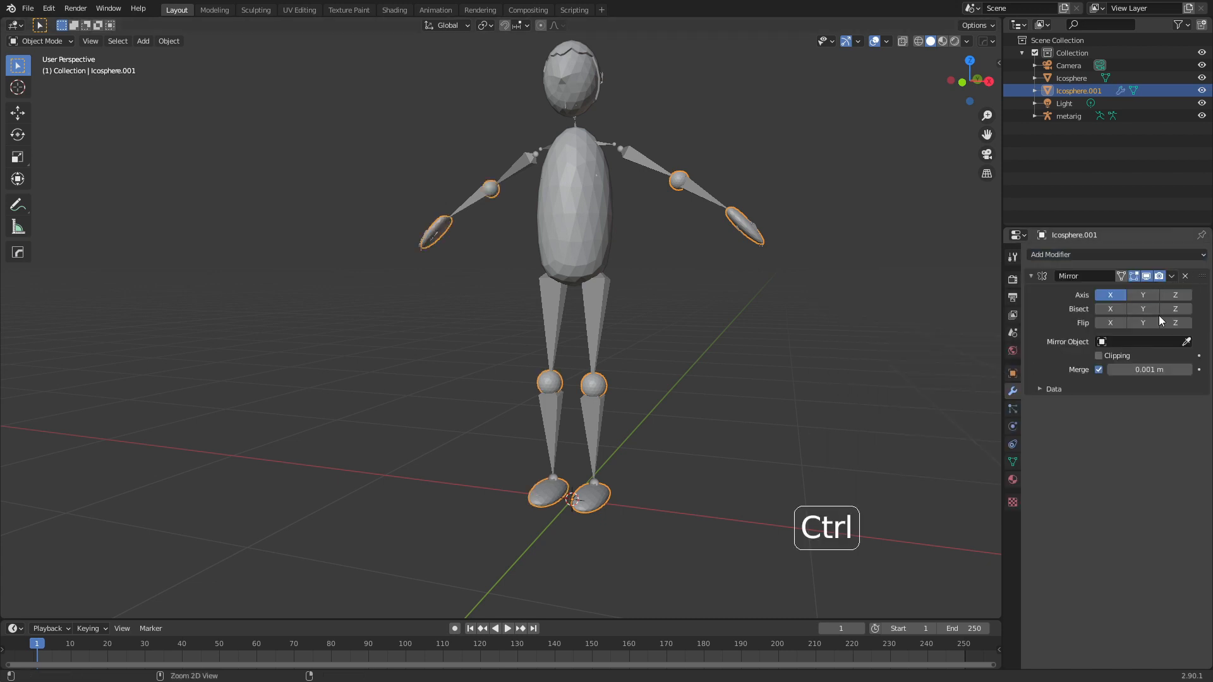
key("ctrl+a")
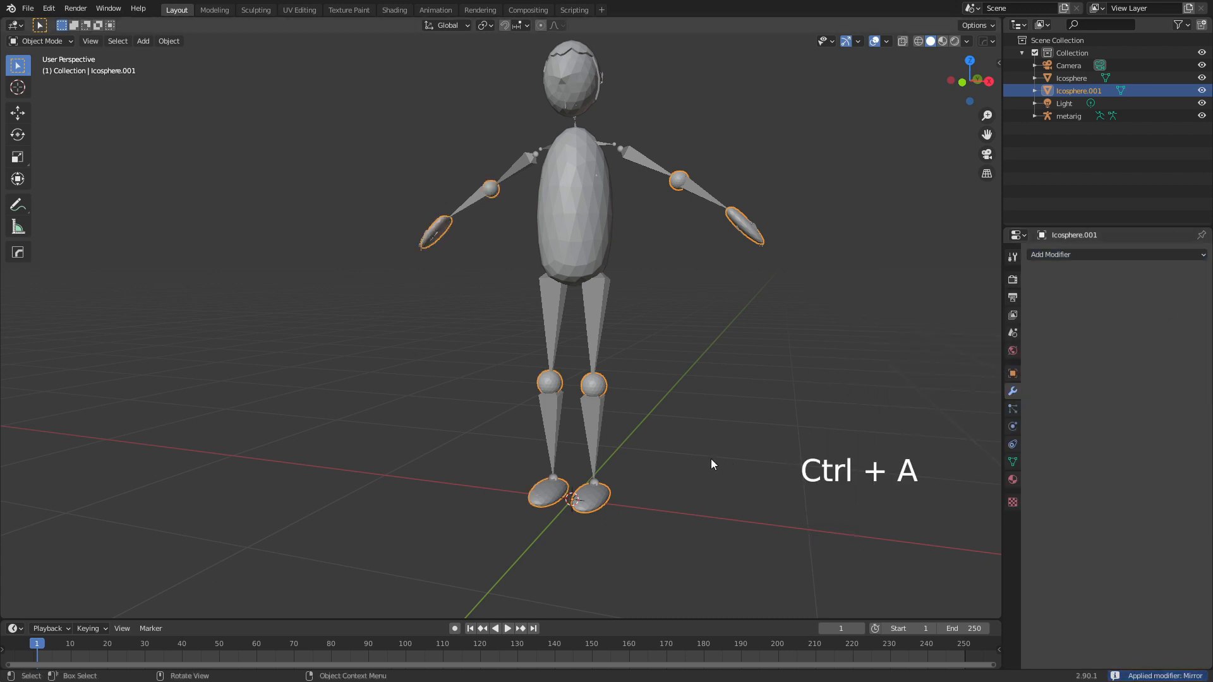
Generate the Rigify rig from the metarig and delete the metarig
left_click(602, 309)
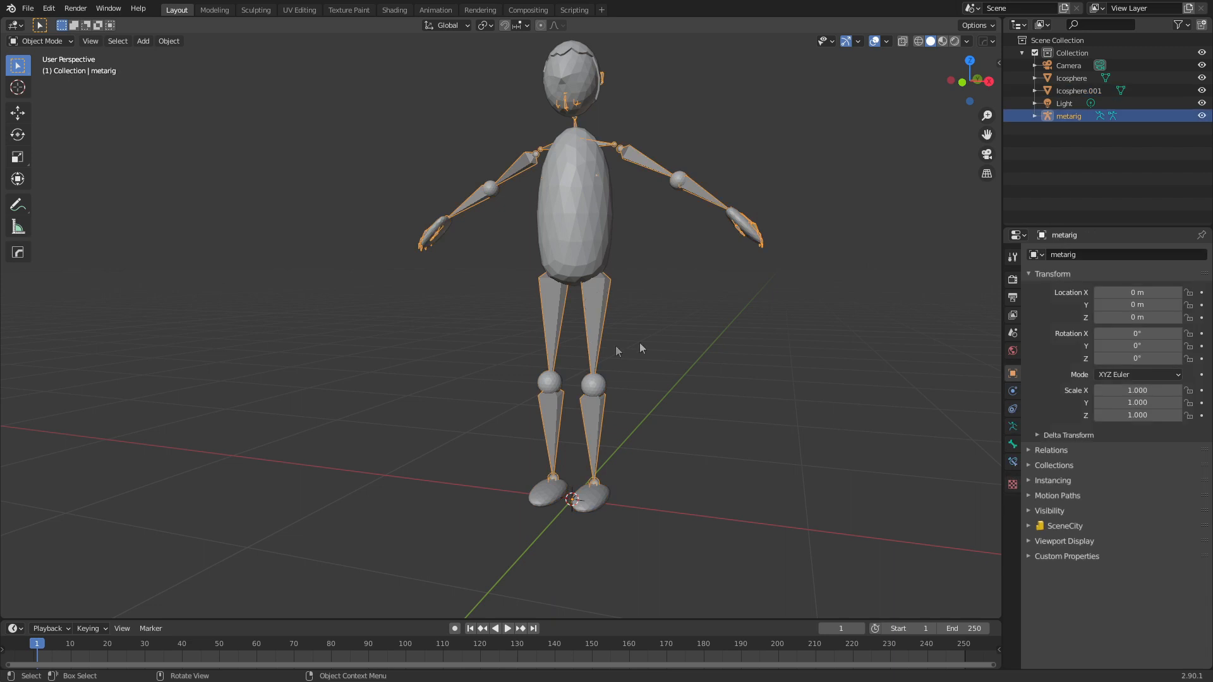
left_click(1013, 426)
left_click(1104, 514)
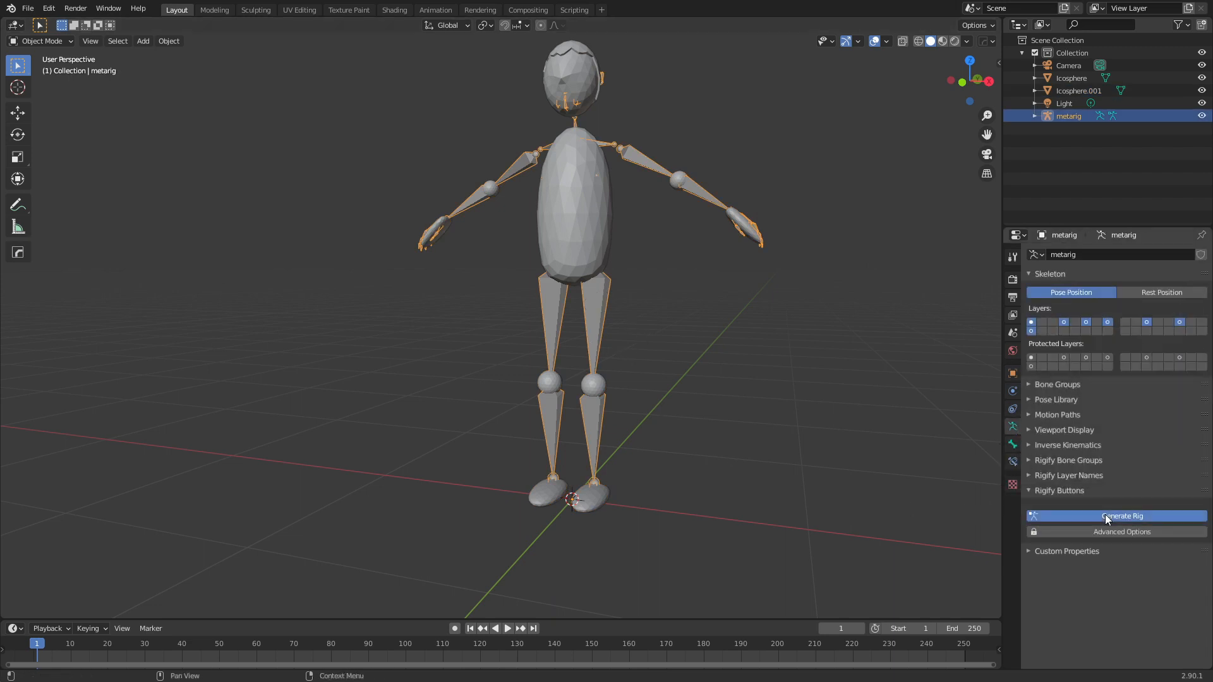
left_click(585, 407)
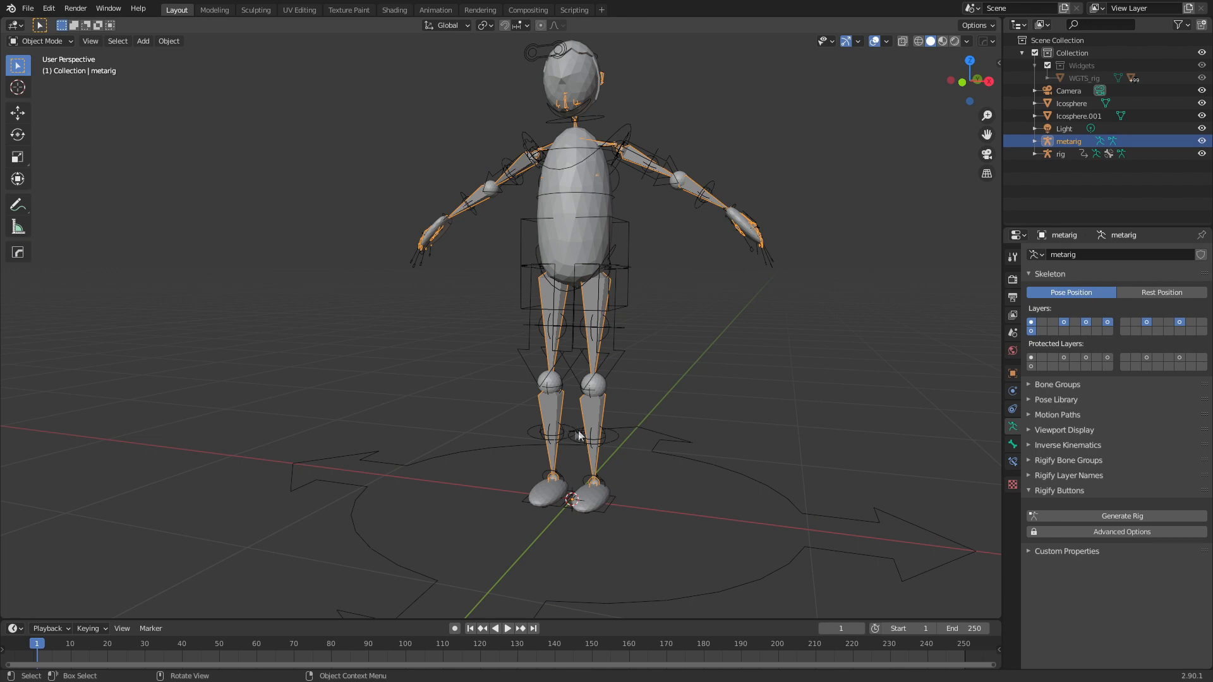
key("Delete")
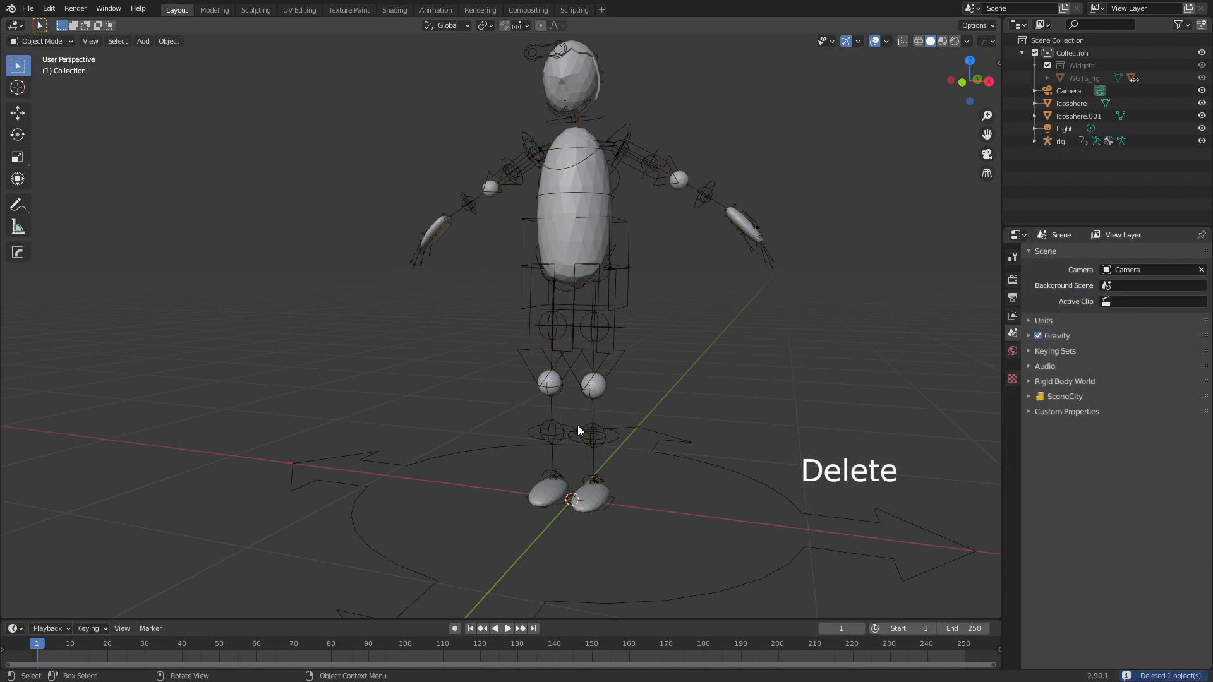
Parent both mesh objects to the generated rig with automatic weights
left_click(585, 171)
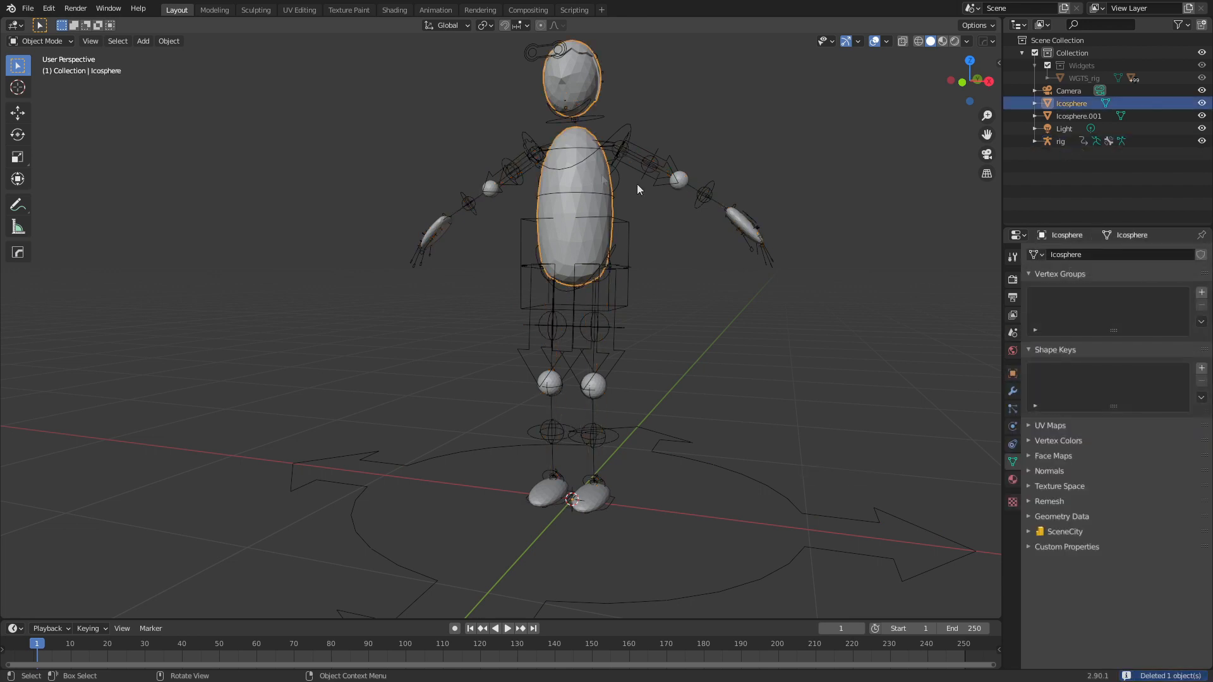
left_click(734, 214, "shift")
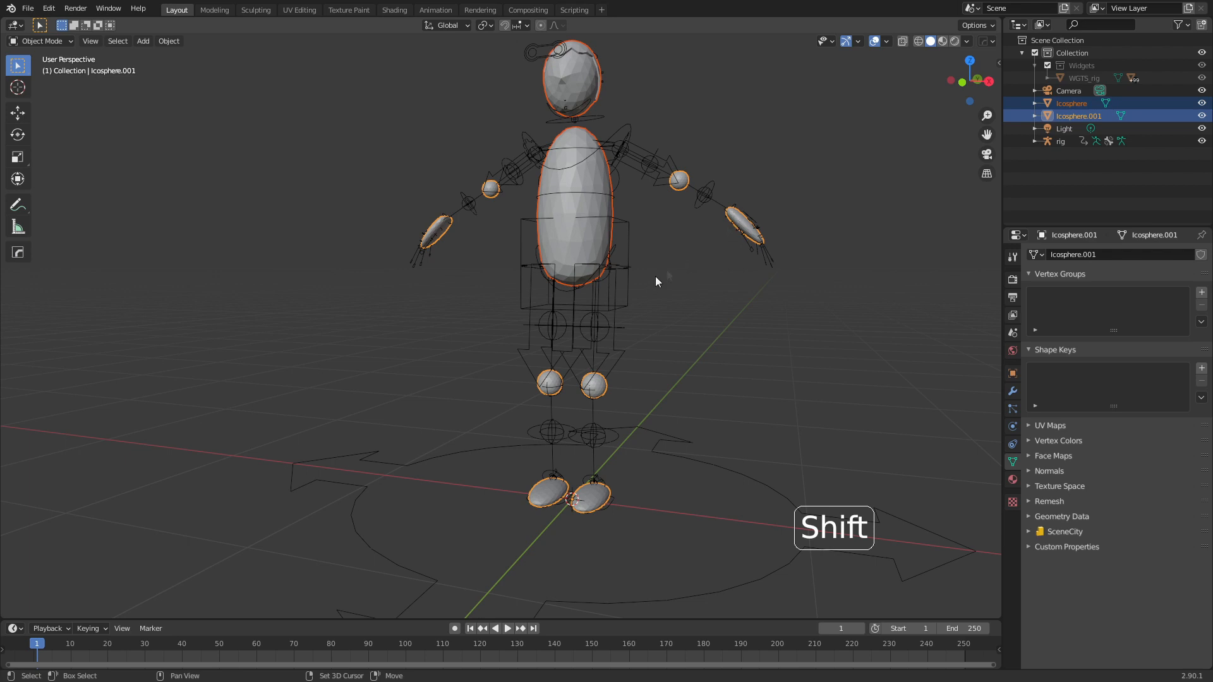
left_click(624, 298, "shift")
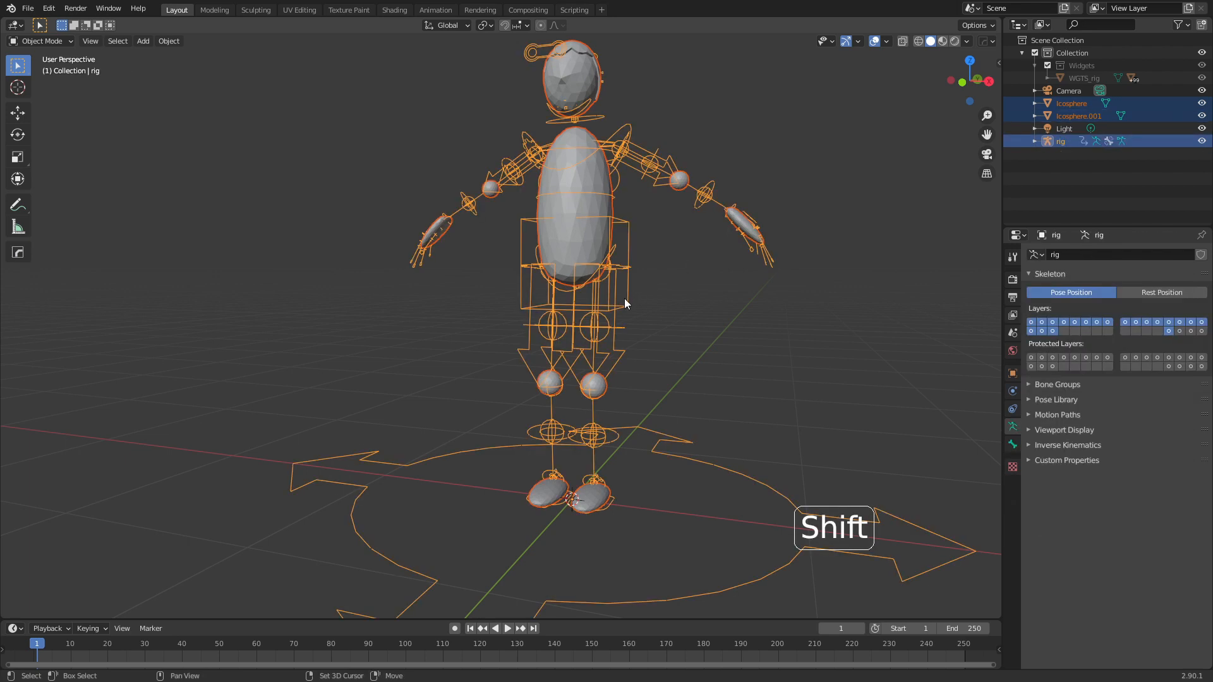
key("ctrl+p")
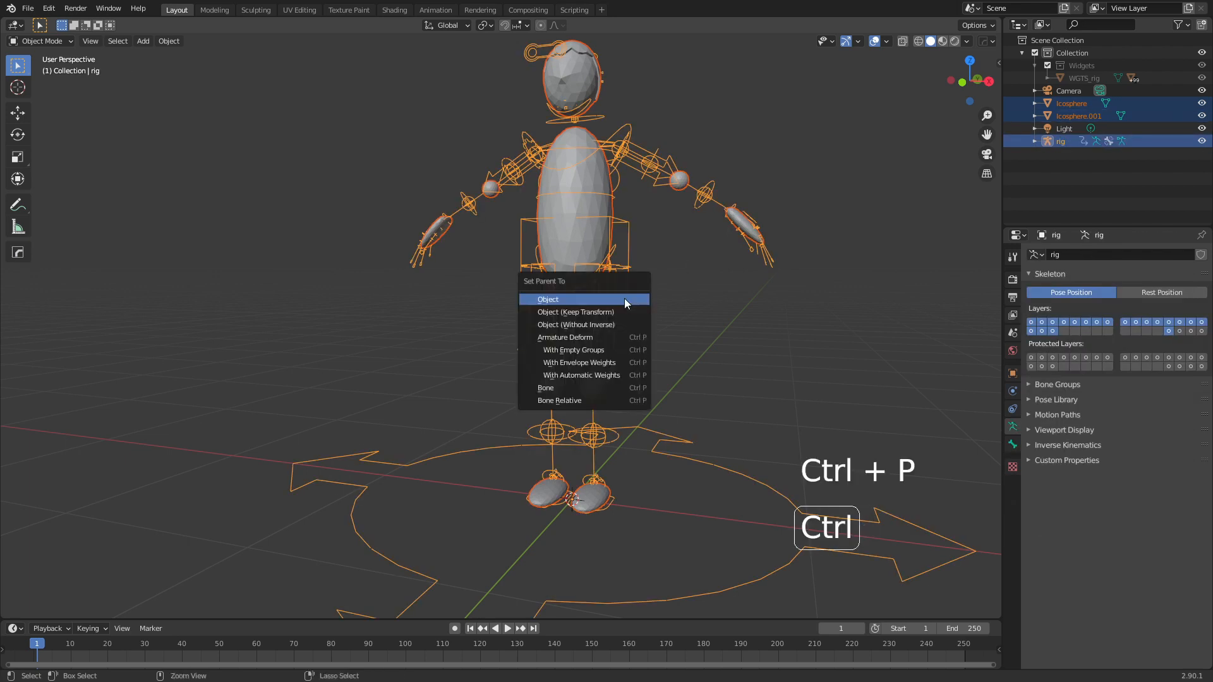
left_click(627, 373)
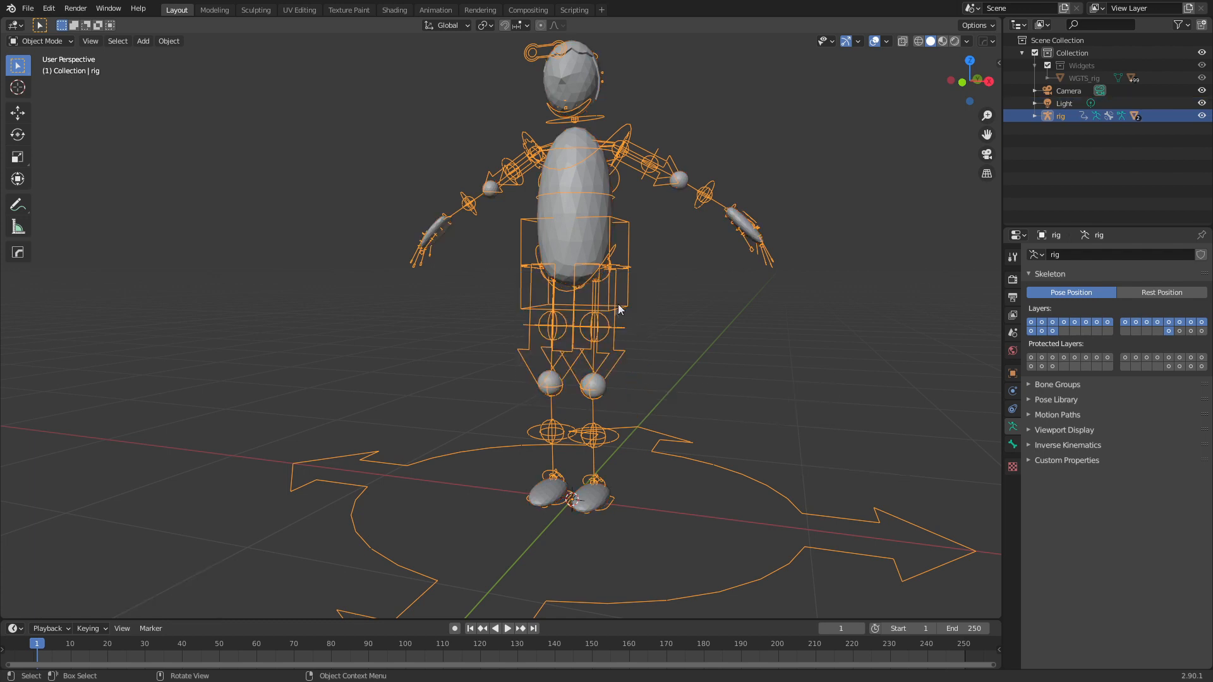
Switch the rig to Pose Mode and test-move the left foot IK control, cancelling the move
left_click(41, 40)
left_click(47, 86)
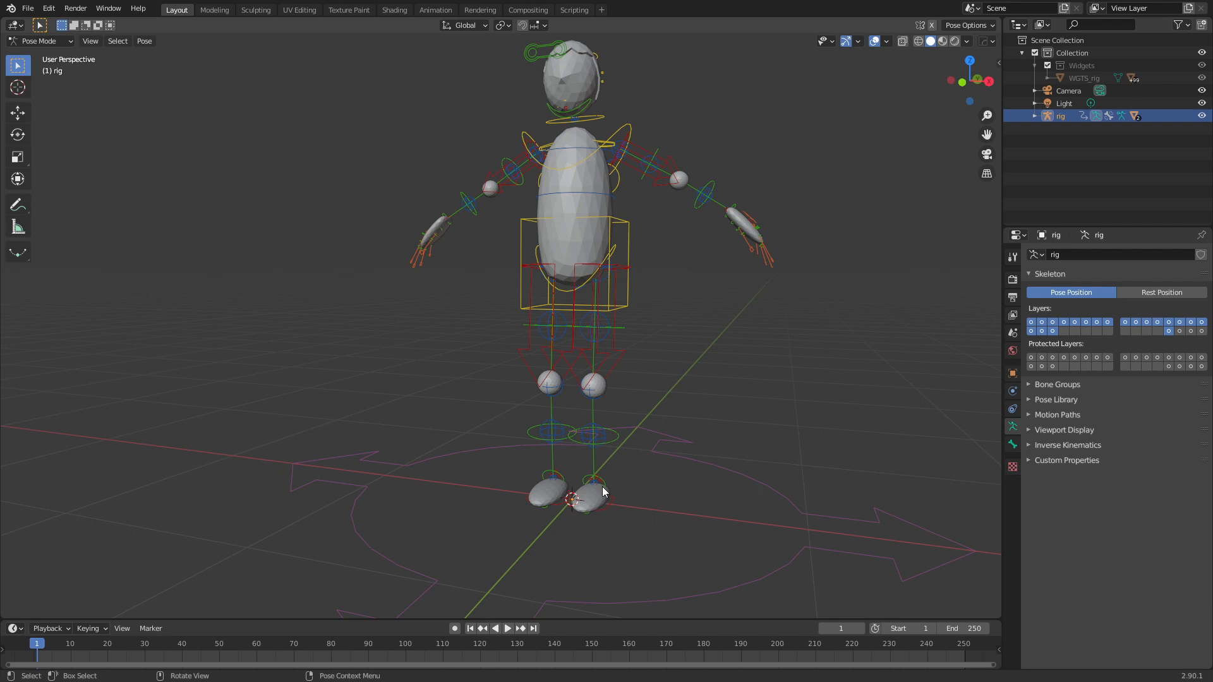
left_click(605, 516)
key("g")
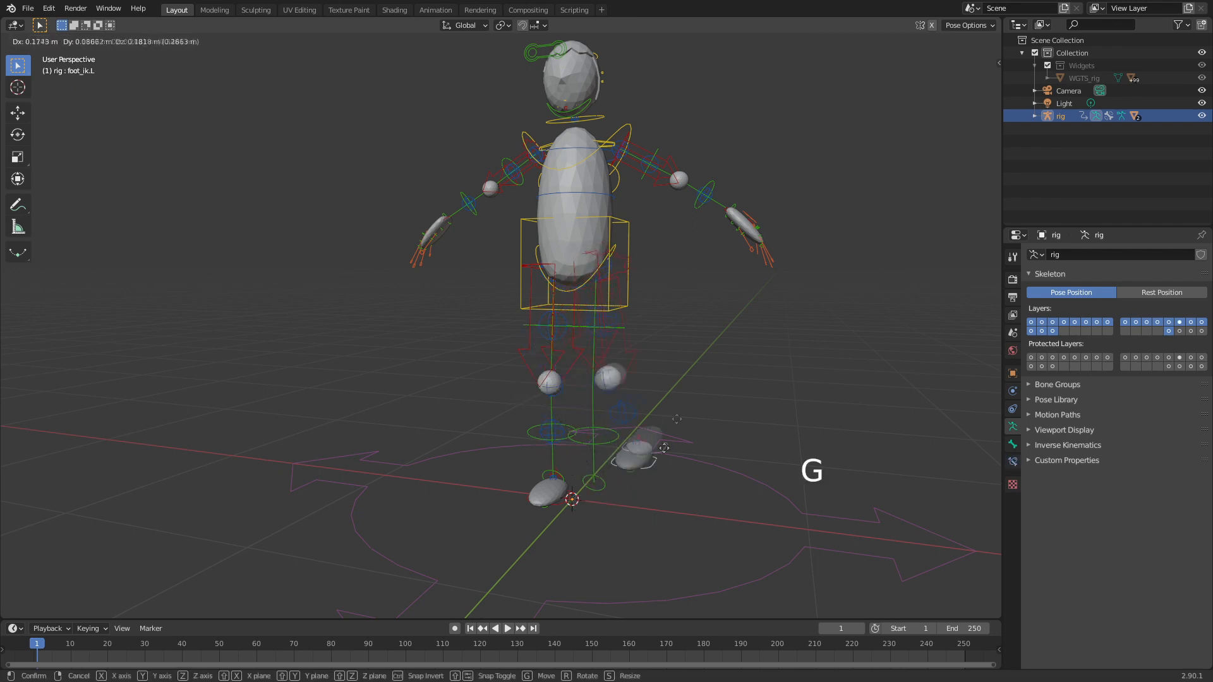
key("Escape")
Try moving the left hand IK control to test how the arm follows, cancelling the move
middle_click_drag(737, 215, 769, 293)
left_click(770, 293)
key("g")
right_click(791, 280)
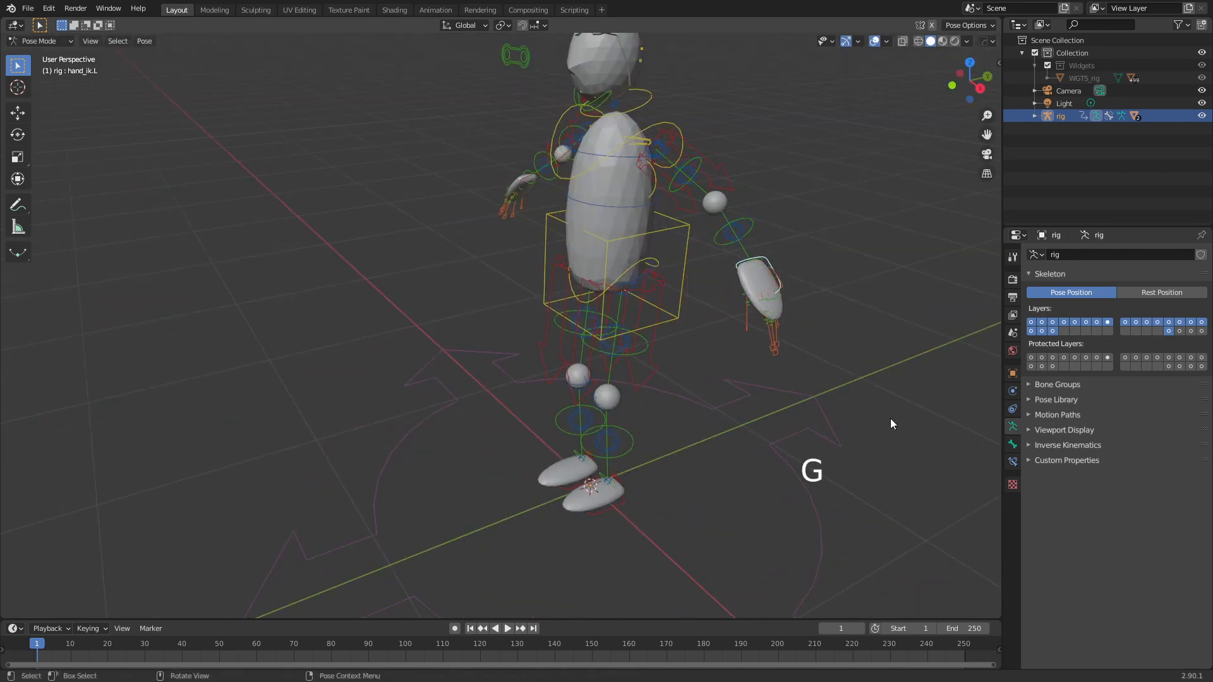
Display the rig's layer settings and hide the Face, Face (Primary) and Face (Secondary) layers
key("n")
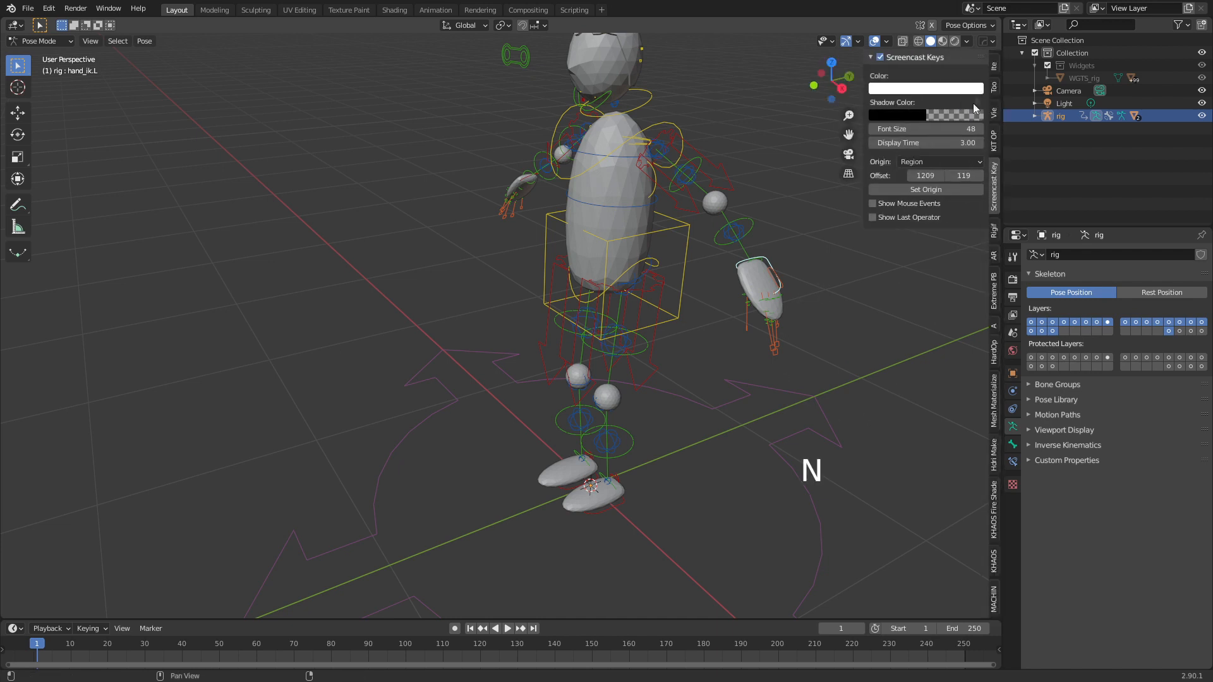
left_click(994, 67)
scroll(935, 346, "down", 2)
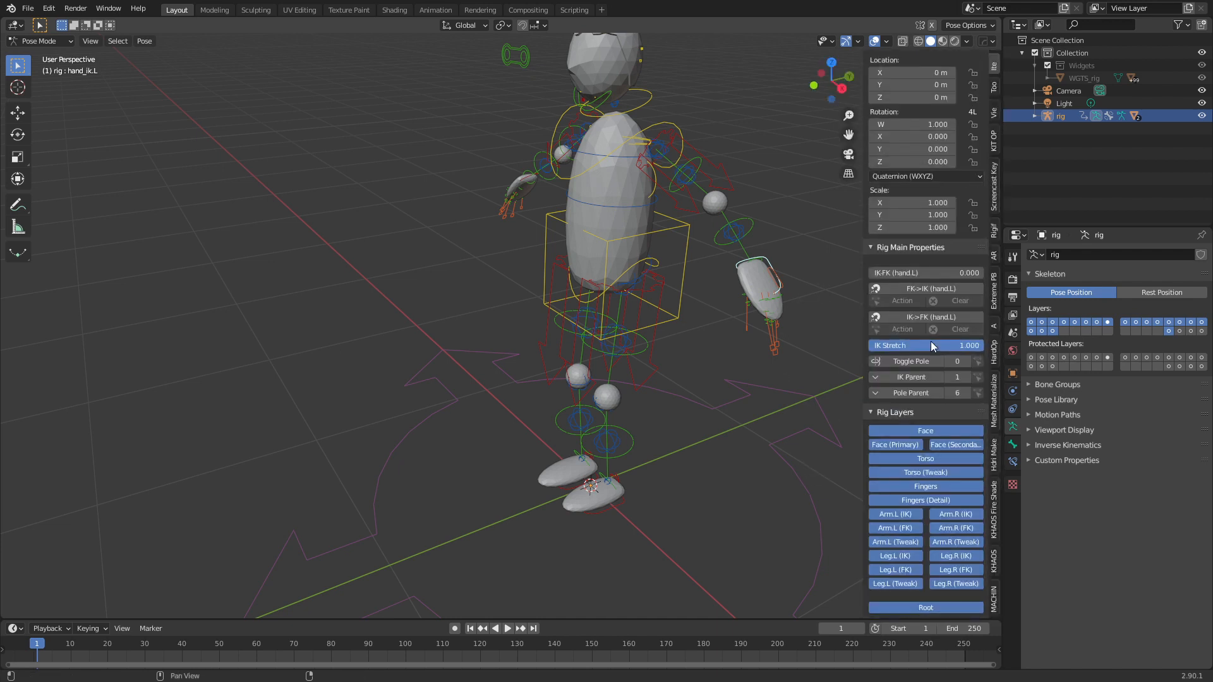
left_click(907, 447)
left_click(938, 448)
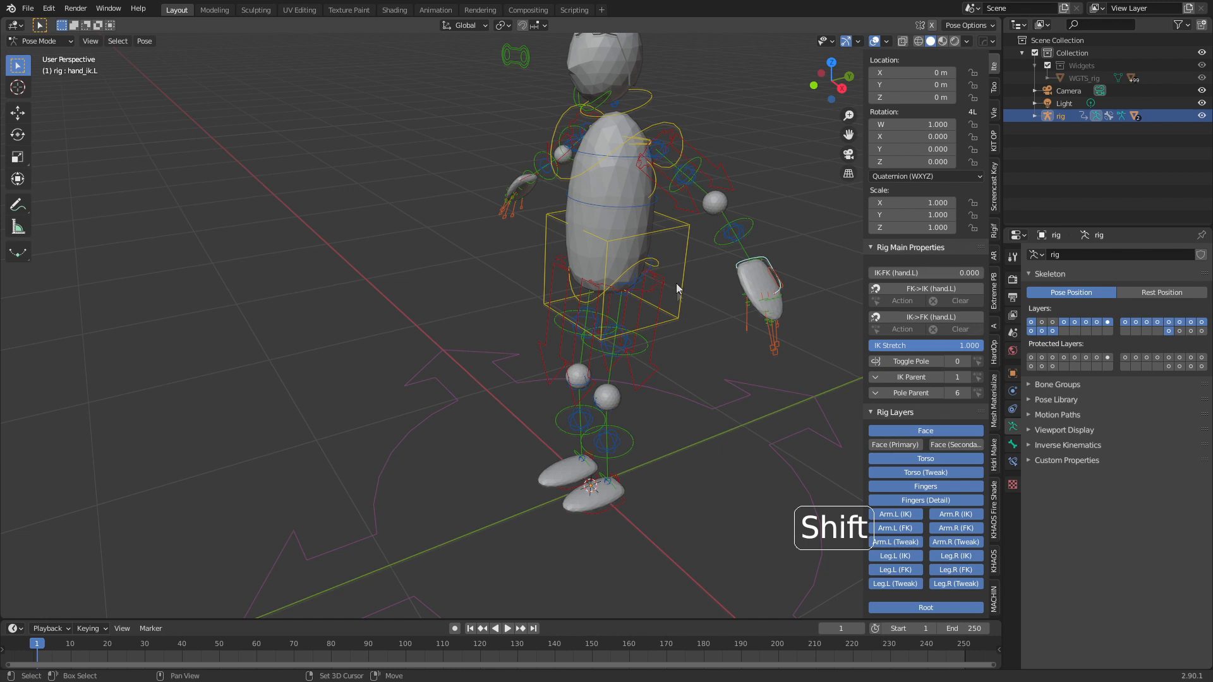
scroll(678, 291, "up", 3, "shift")
left_click(912, 433)
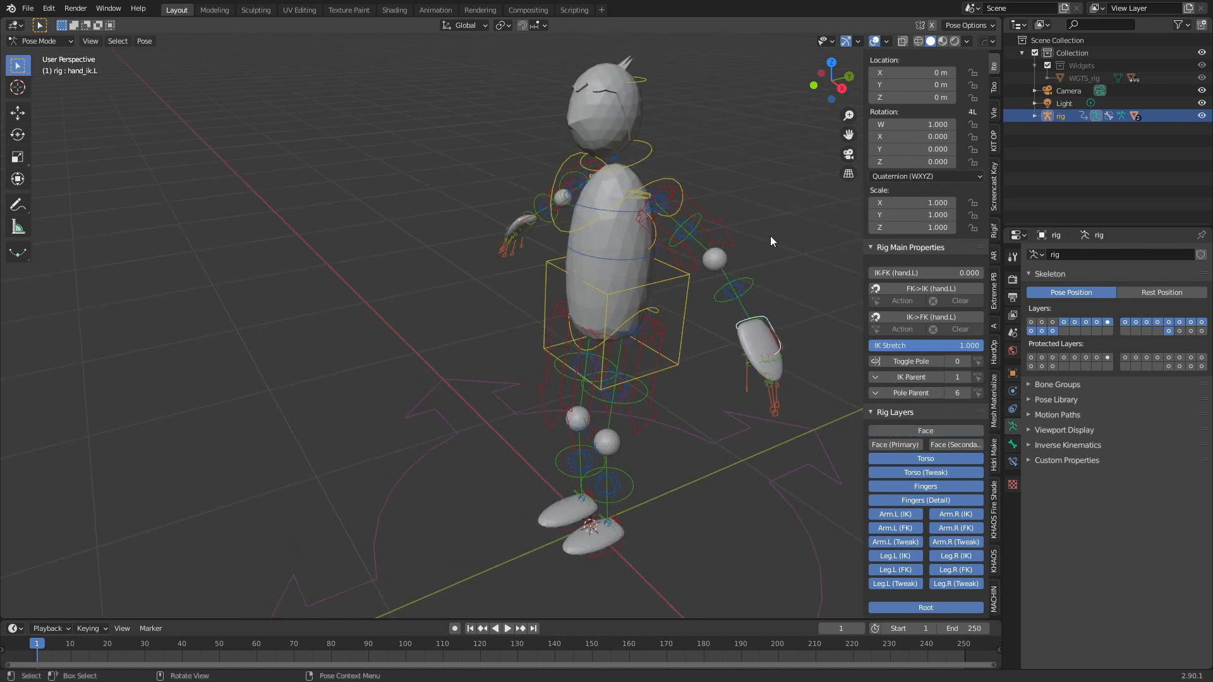
Hide the Torso (Tweak) and Fingers (Detail) layers along with the Tweak layers of both arms and both legs
left_click(945, 475)
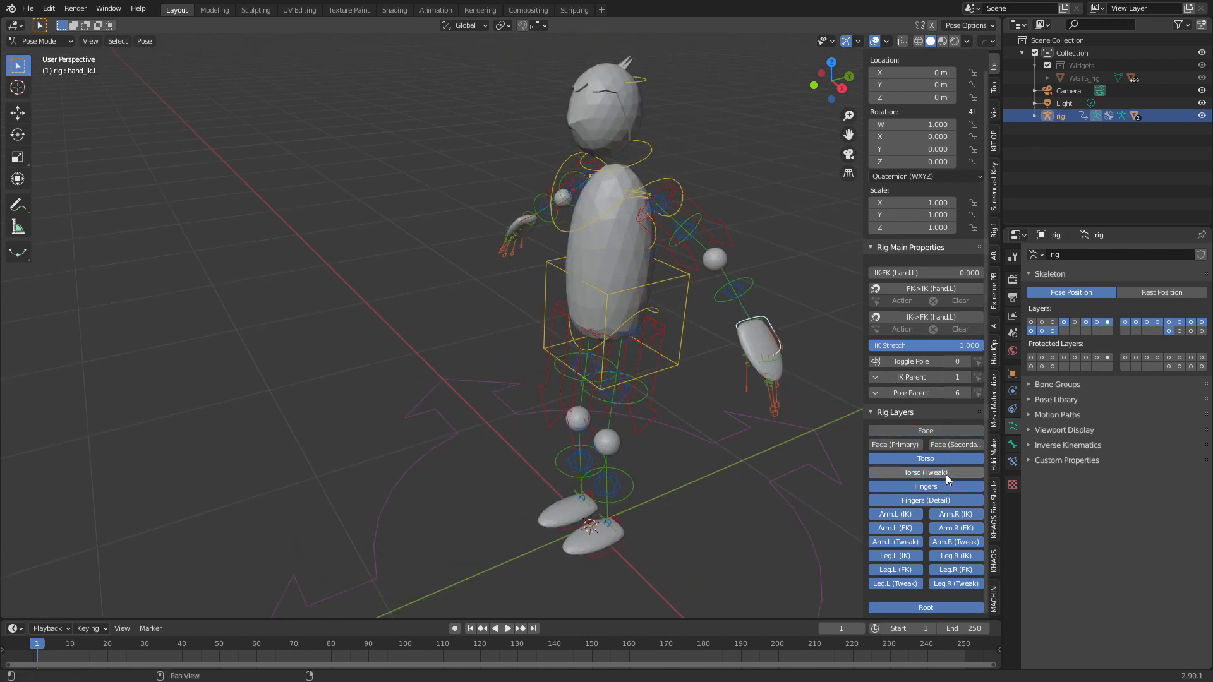
left_click(946, 499)
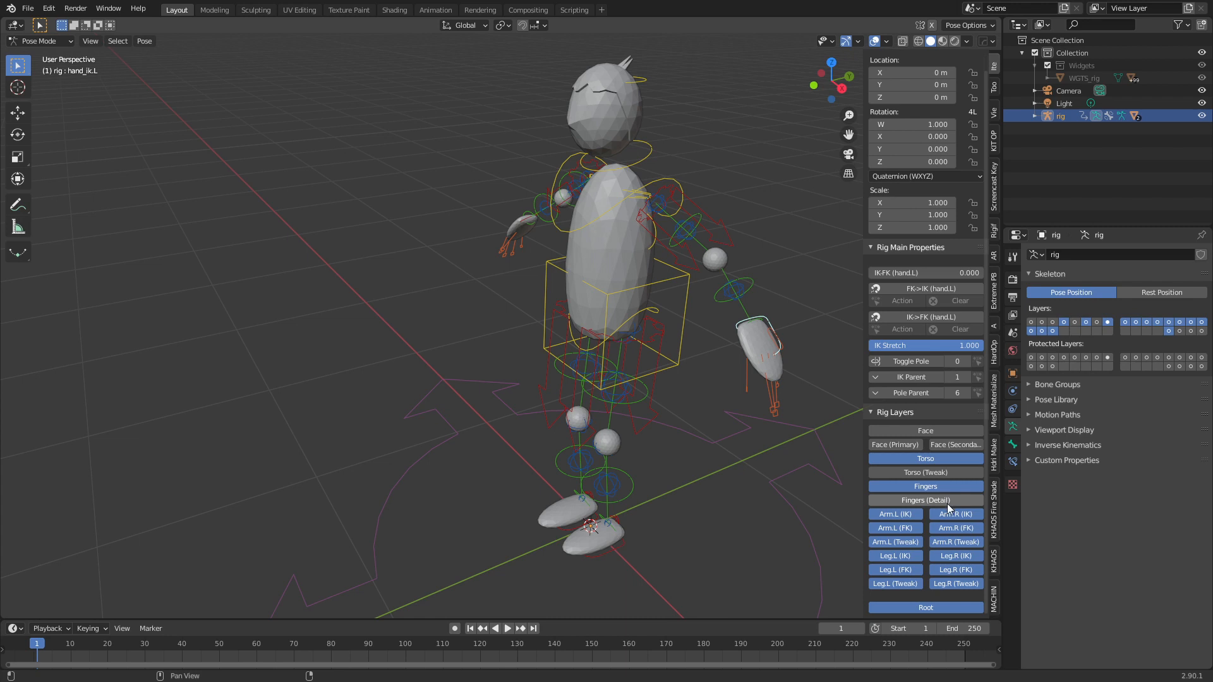
left_click(895, 542)
left_click(955, 542)
left_click(946, 585)
left_click(890, 583)
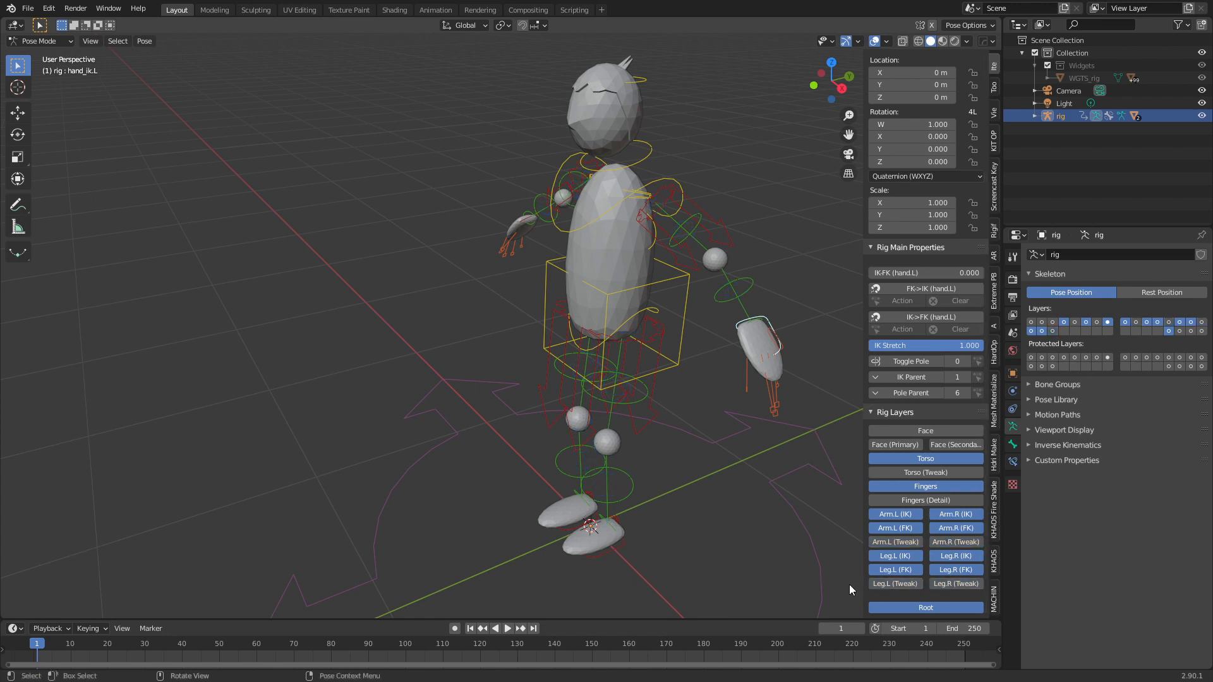
Hide the Leg.L (FK) and Leg.R (FK) layers, and toggle the Torso layer off and on to check its controls
left_click(883, 571)
left_click(952, 570)
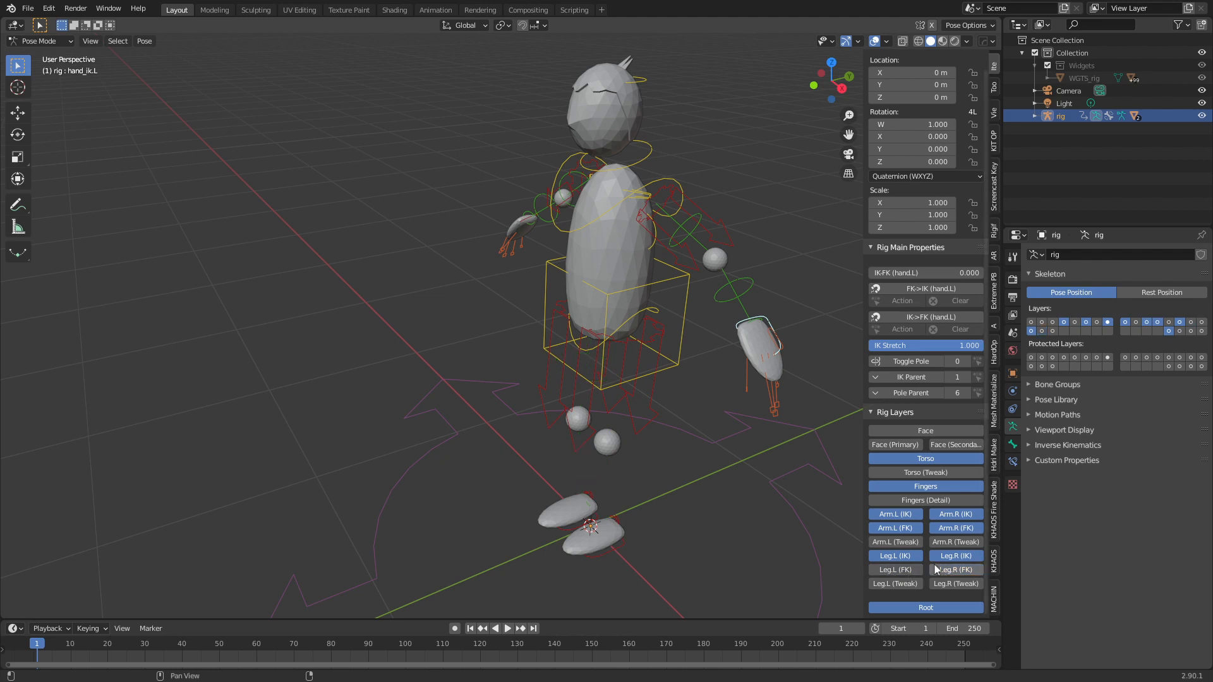
left_click(942, 457)
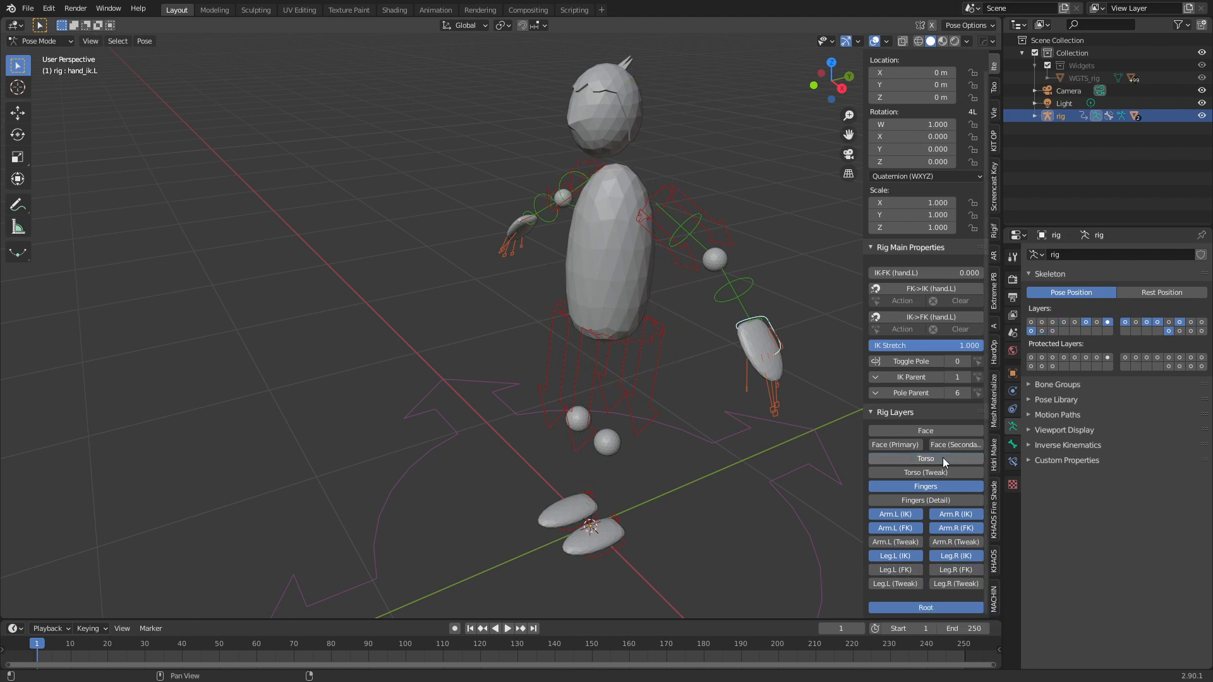
left_click(943, 457)
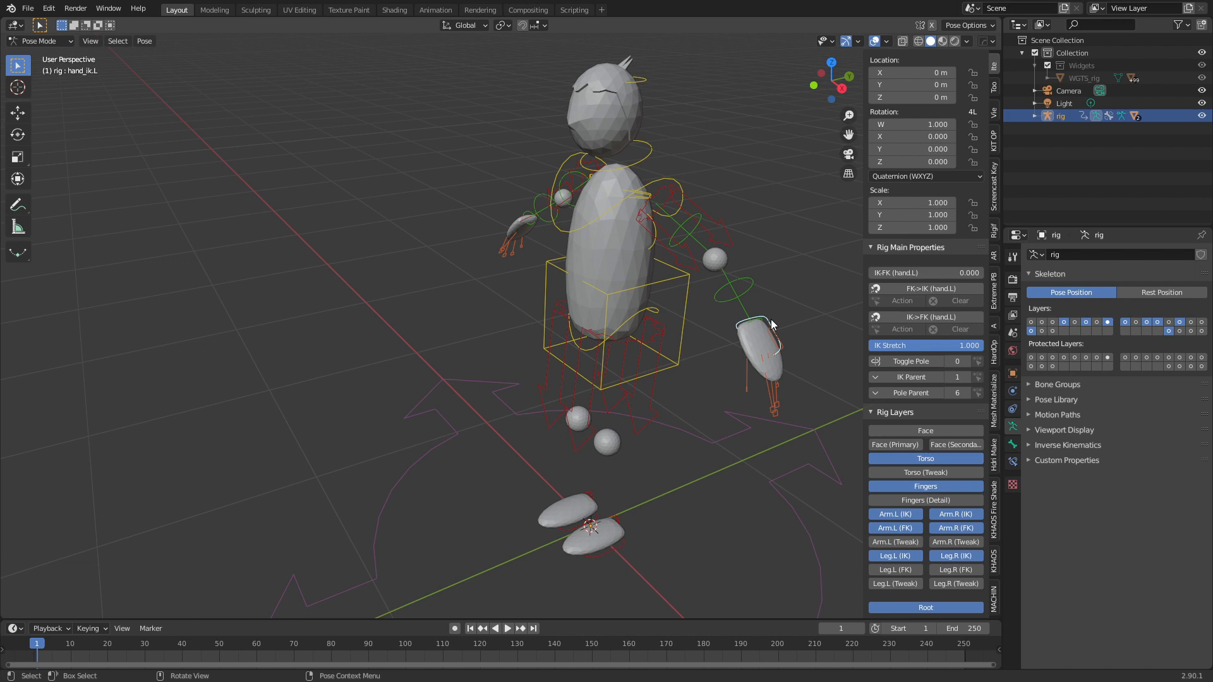
Try moving the left hand IK control twice to test how the arm stretches, cancelling each move
key("g")
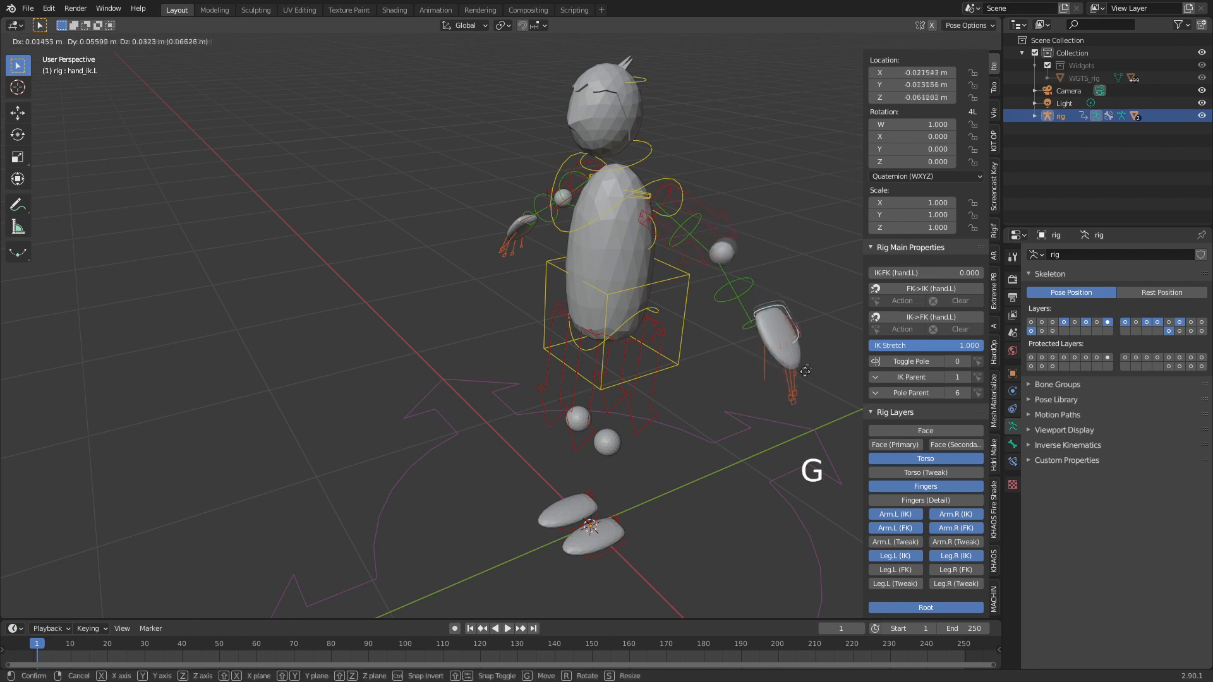
right_click(762, 351)
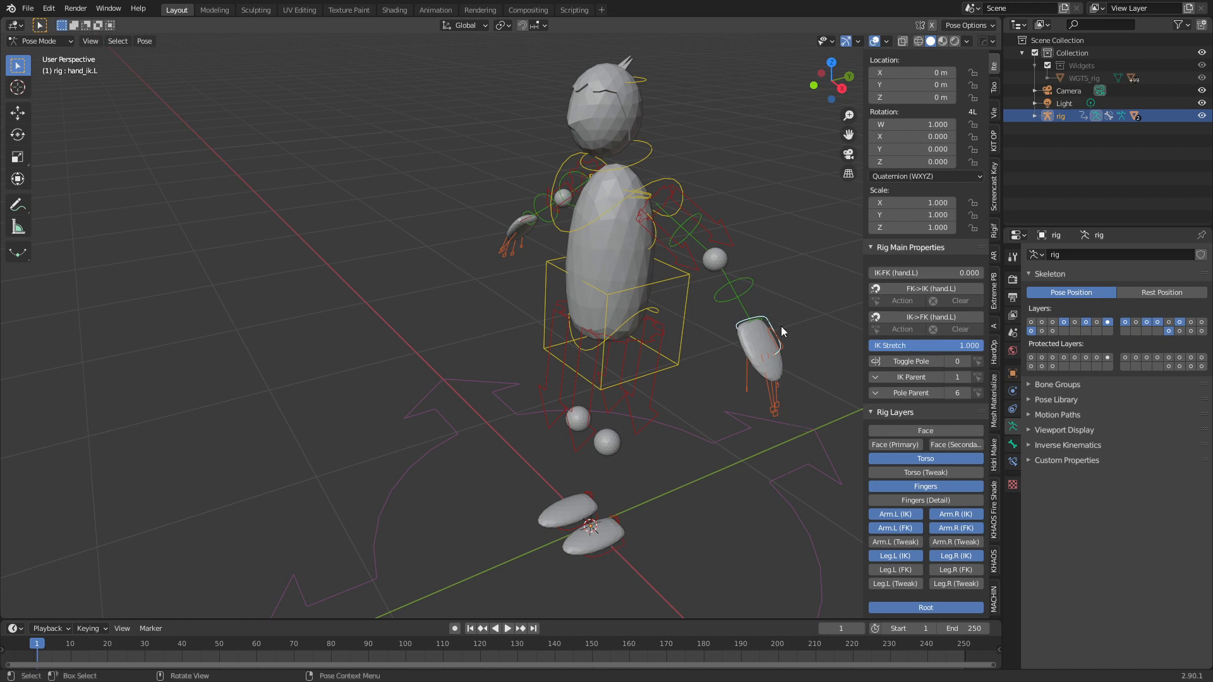
key("g")
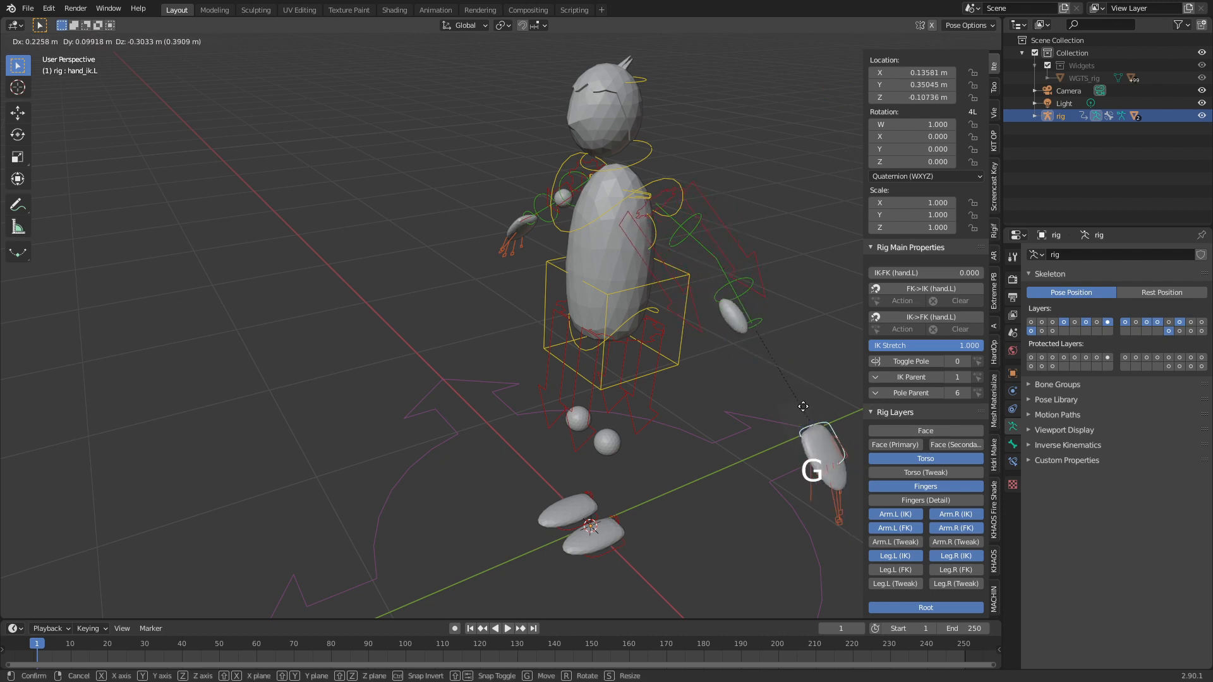
right_click(742, 301)
Set IK-FK to 1.000 and IK Stretch to 0.000 for both the left and right hand controls
left_click_drag(960, 347, 866, 345)
left_click_drag(871, 272, 959, 277)
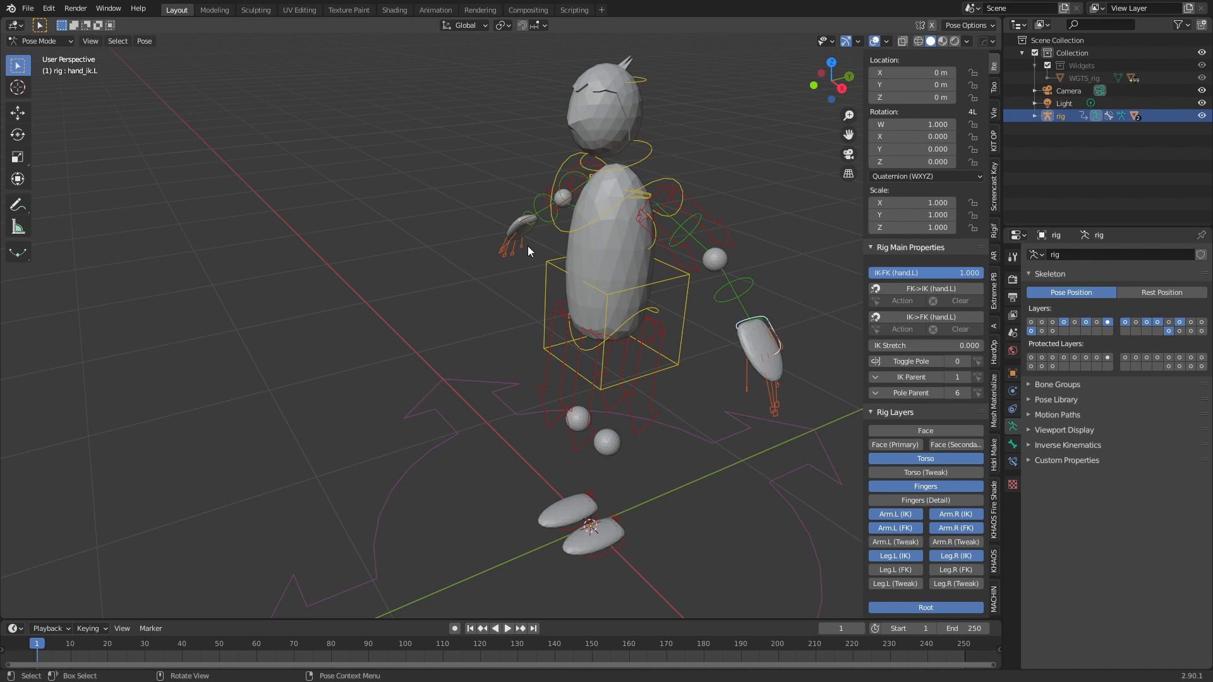
left_click(520, 222)
left_click_drag(884, 272, 976, 274)
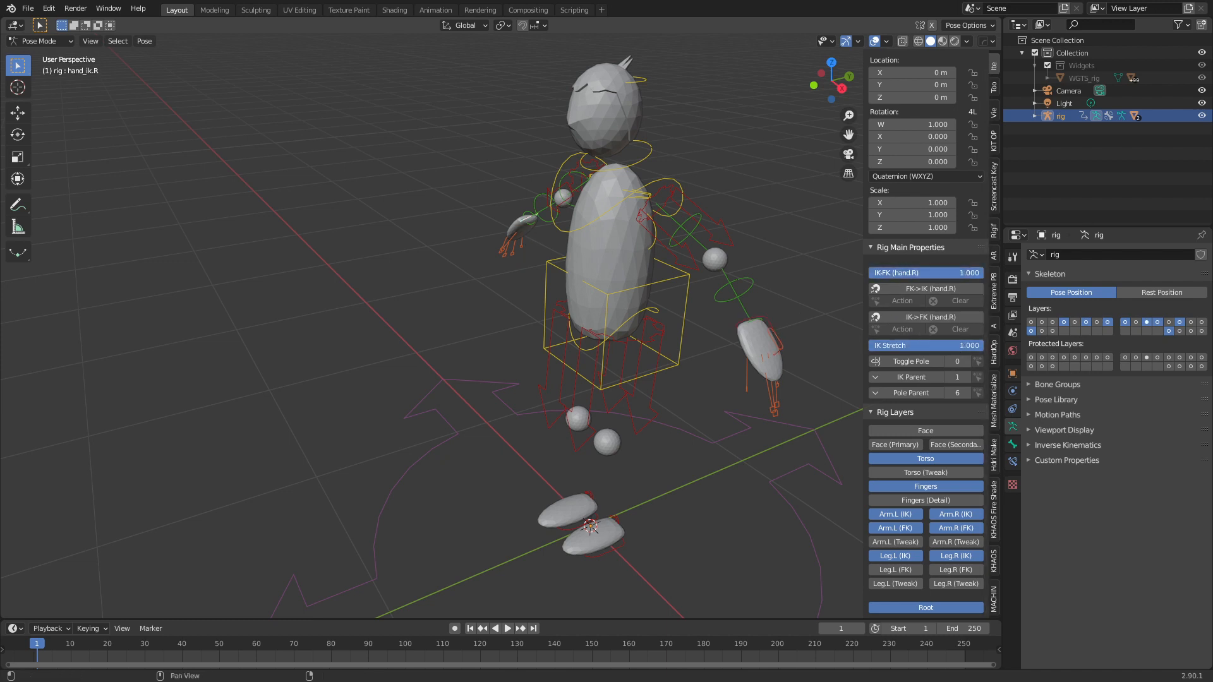
left_click_drag(953, 342, 868, 345)
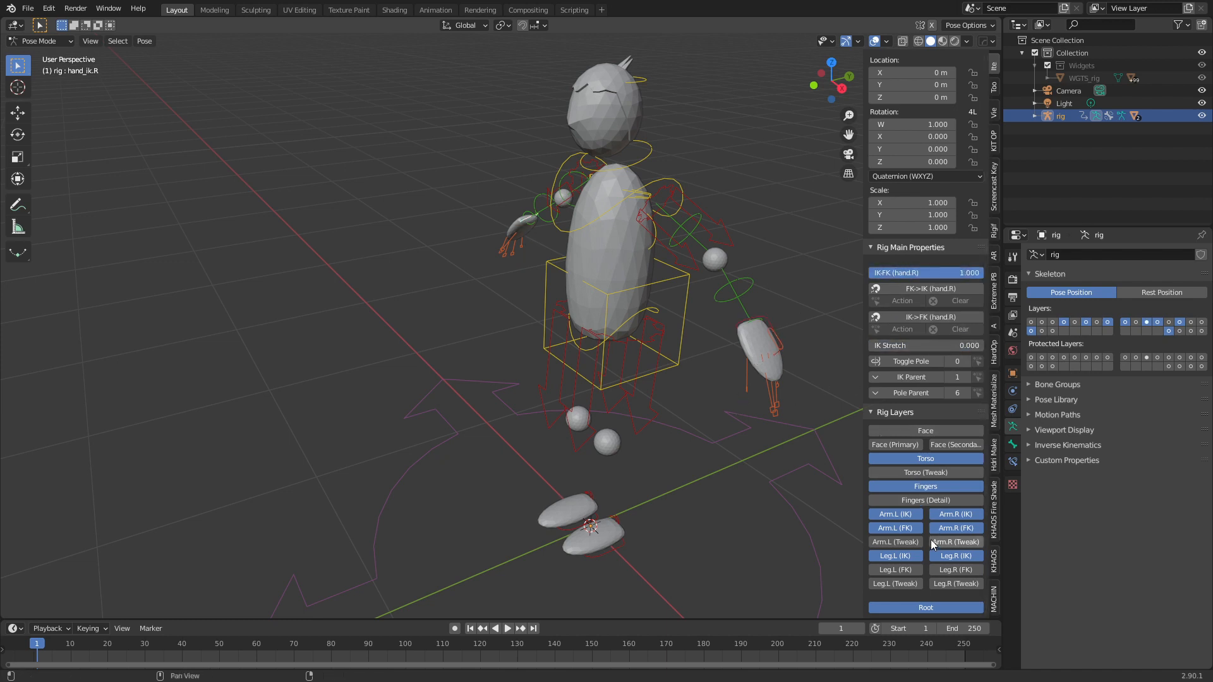
Hide the Arm.L (IK), Arm.R (IK), Root and Fingers rig layers
left_click(909, 517)
left_click(947, 514)
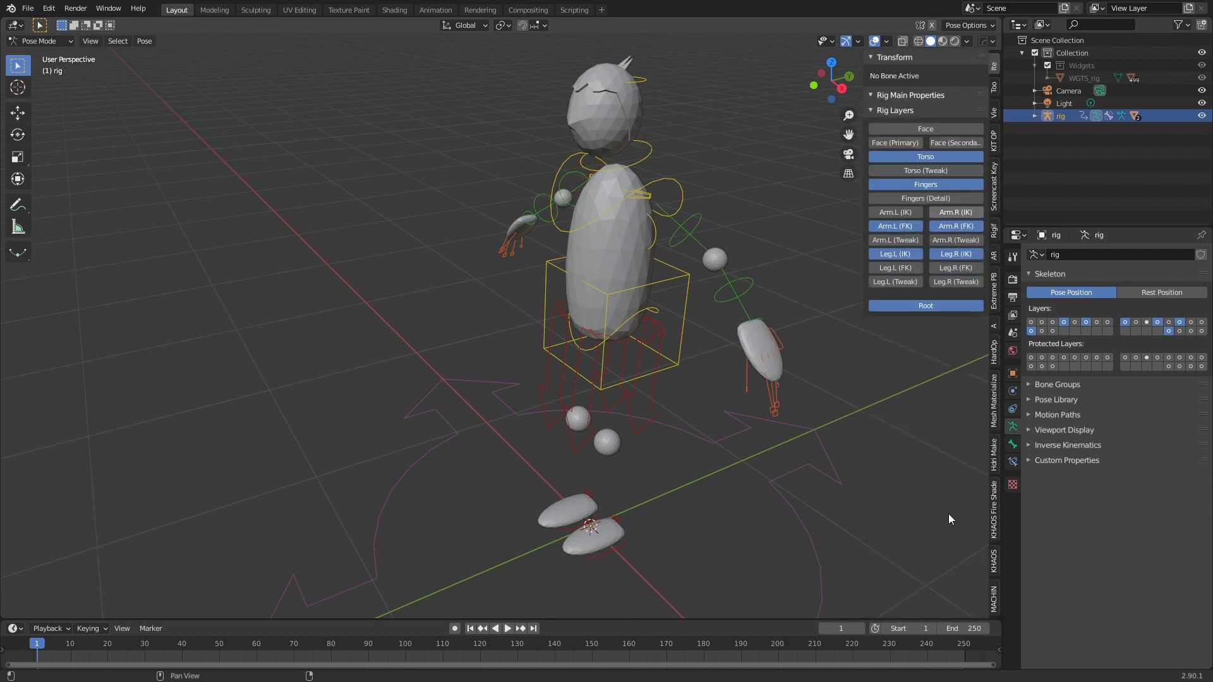
left_click_drag(966, 305, 937, 184)
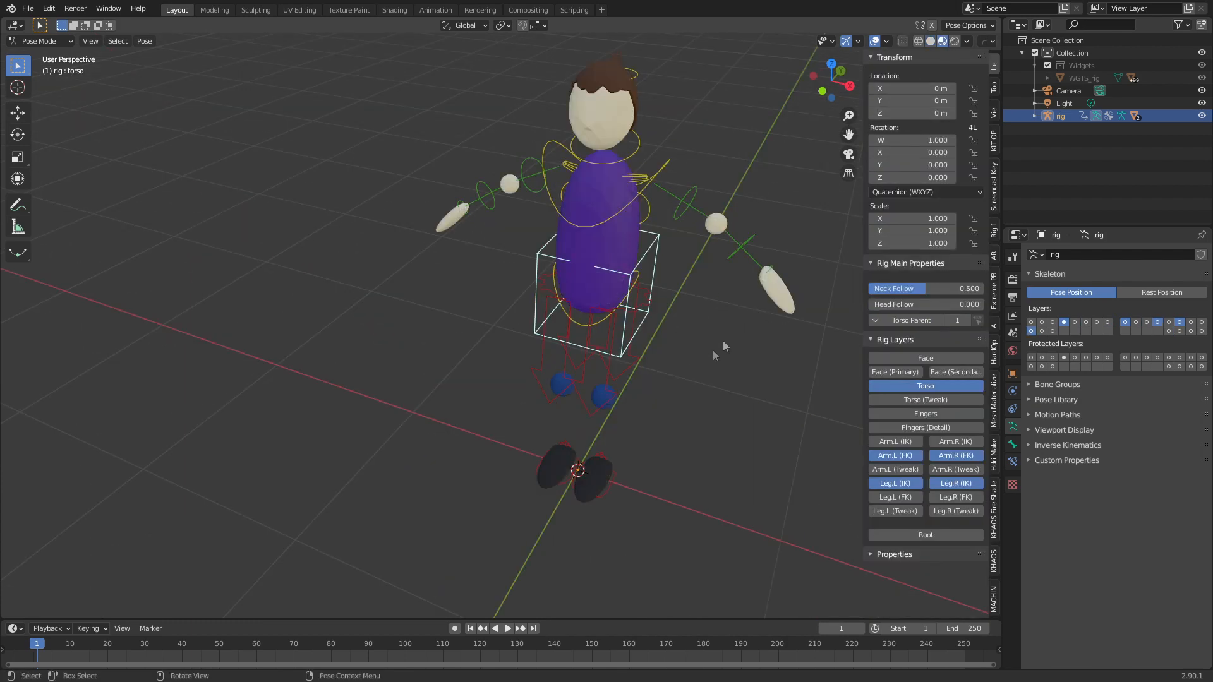
With the left foot IK control selected in the right side view, enlarge the timeline and enable auto keying
middle_click_drag(724, 346, 661, 396)
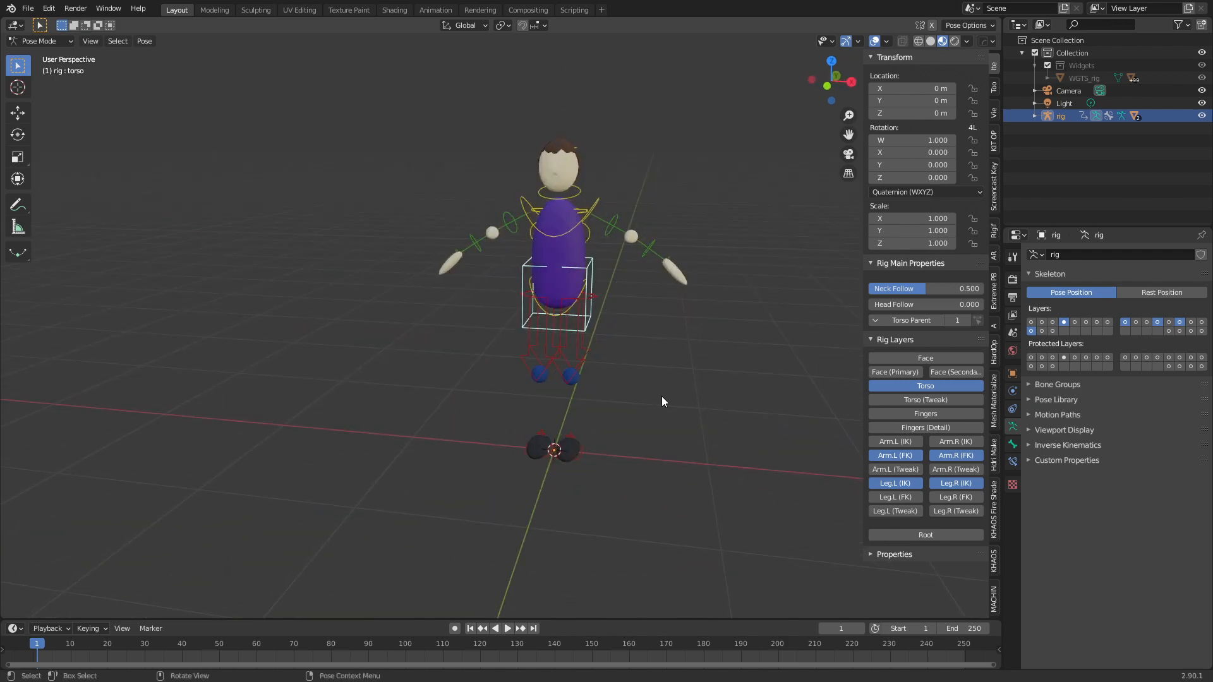
key("KP_3")
left_click(570, 483)
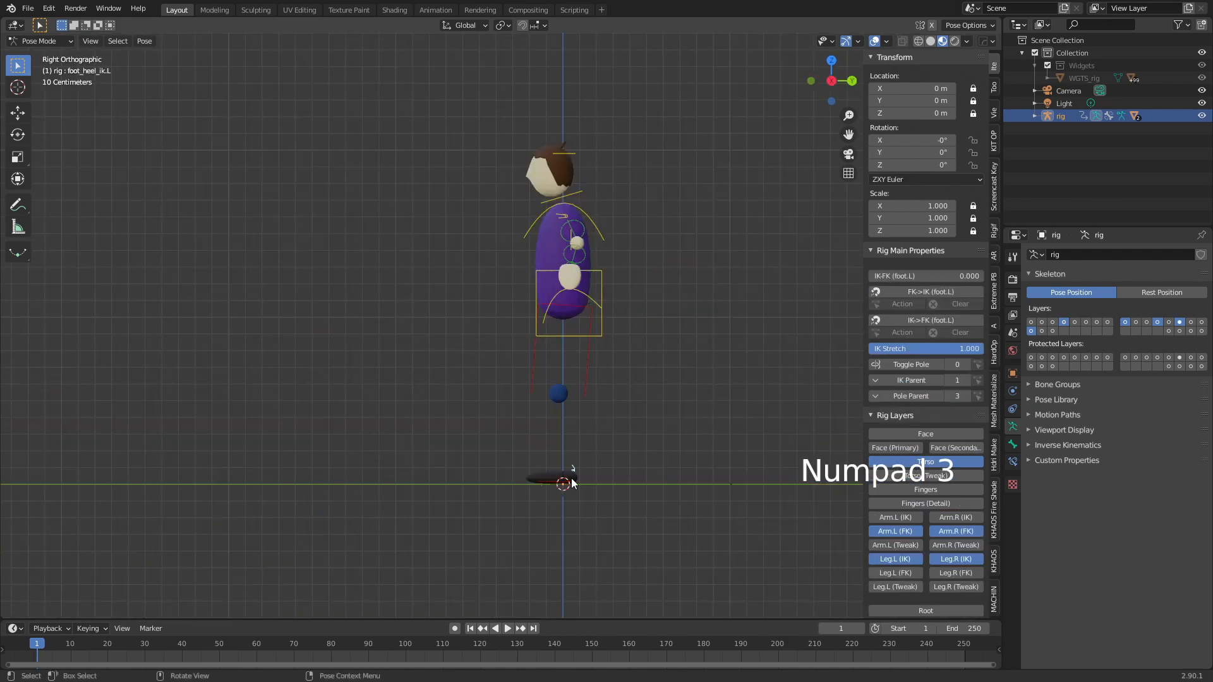
left_click(574, 492)
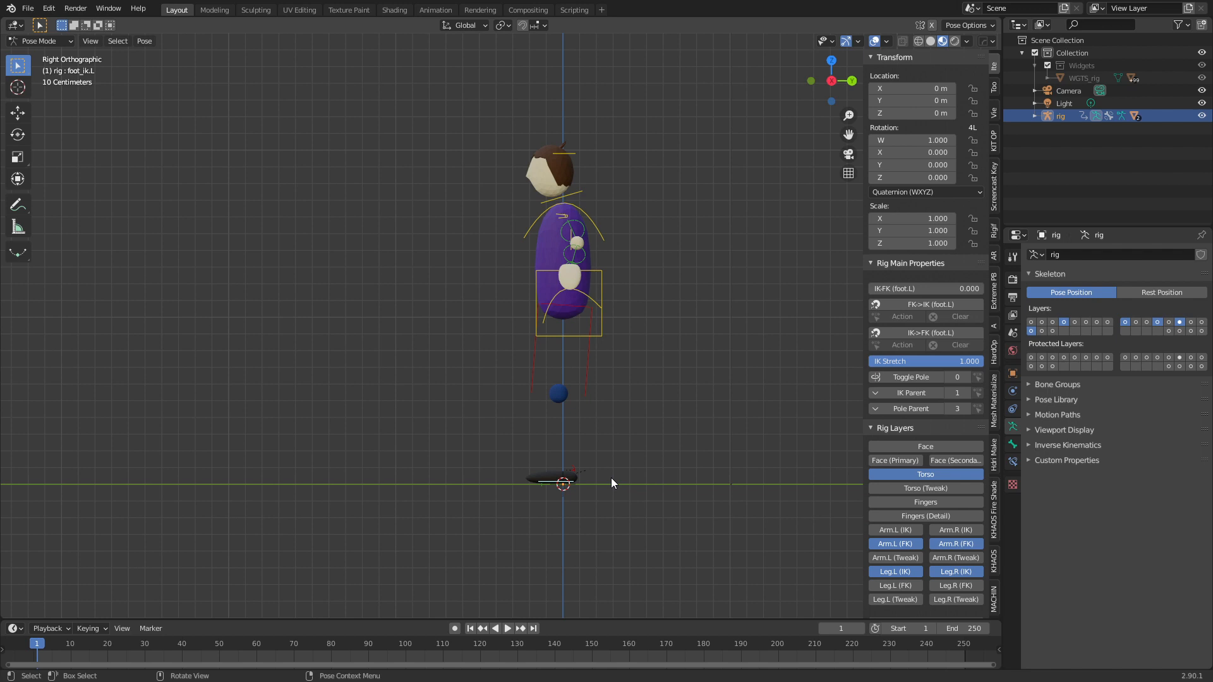
left_click_drag(541, 618, 493, 539)
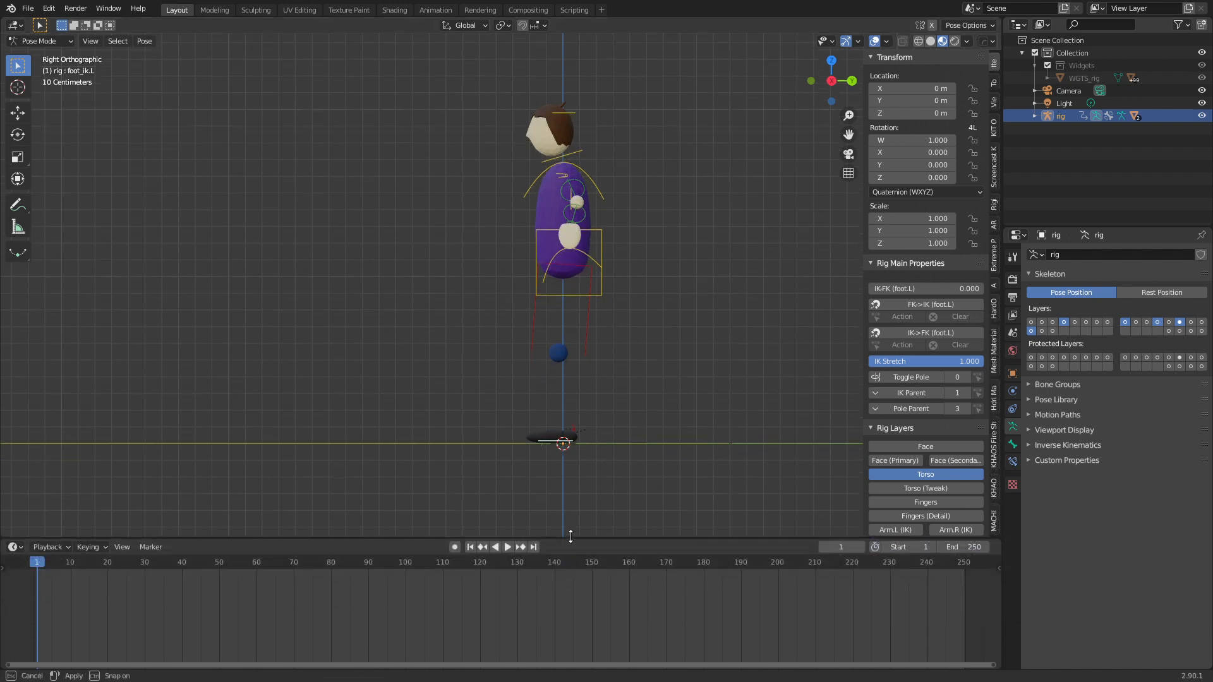
left_click(454, 547)
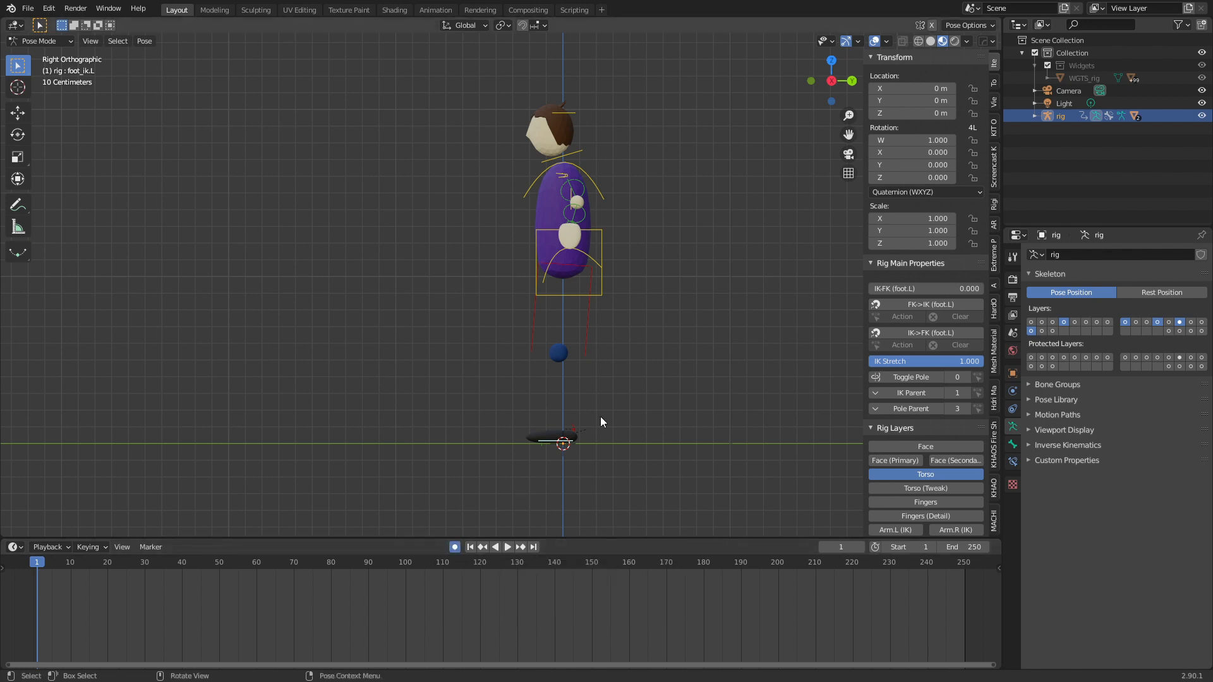
Move the left foot IK control about 0.32 m forward, tilt its toes up and adjust its position slightly
key("g")
left_click(566, 442)
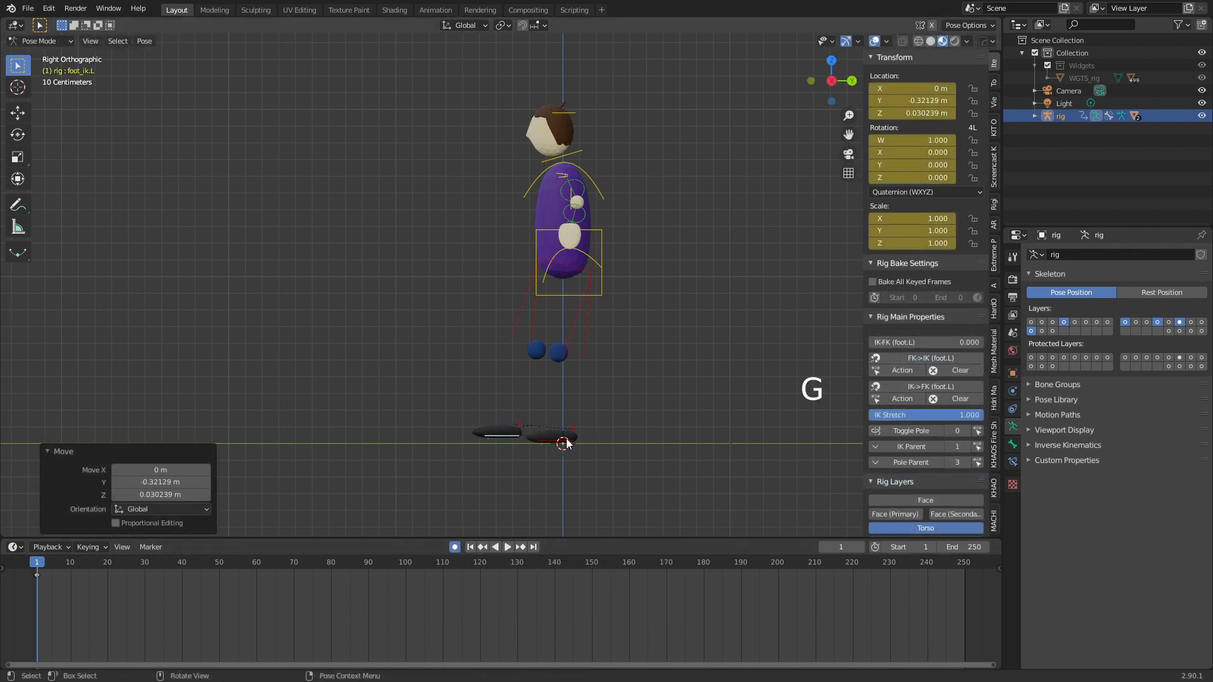
key("r")
left_click(542, 469)
key("g")
left_click(532, 461)
Move the right foot IK control about 0.38 m backward, rotate it -37.8° to raise the heel, and fine-tune its position
left_click(557, 442)
key("g")
left_click(654, 441)
key("r")
left_click(659, 418)
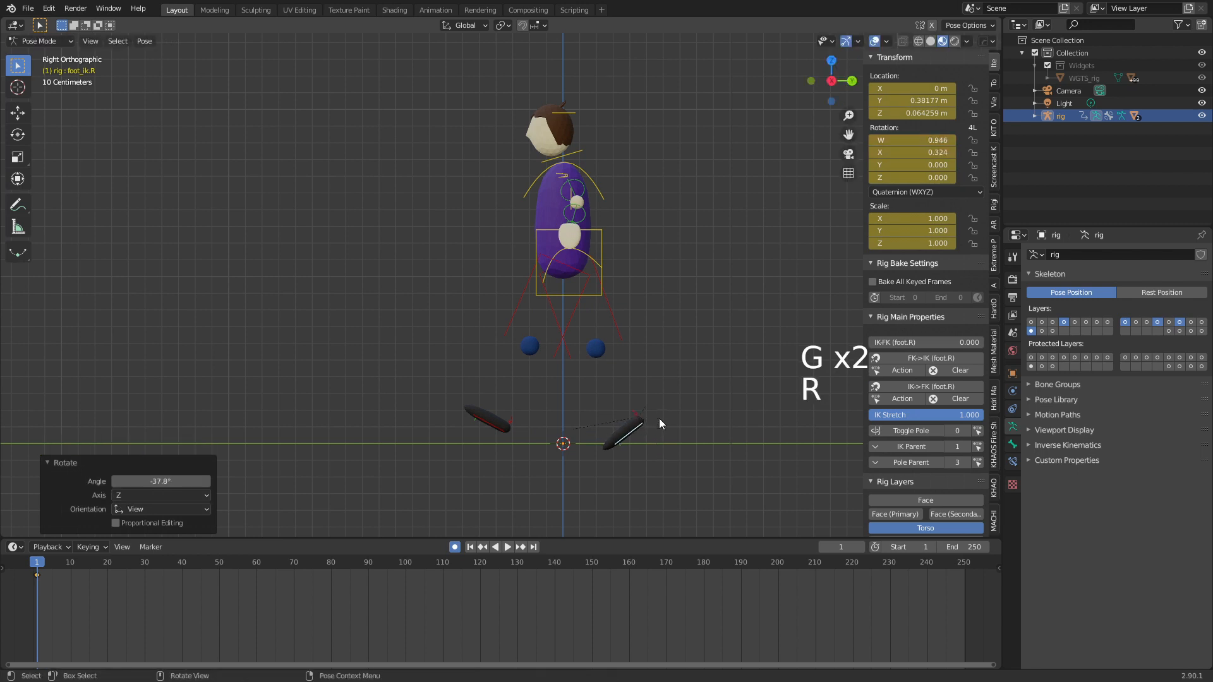
key("g")
left_click(661, 422)
Lower the torso control about 0.07 m so the body sinks over the spread feet
middle_click_drag(608, 351, 610, 373, "shift")
left_click(593, 321)
key("g")
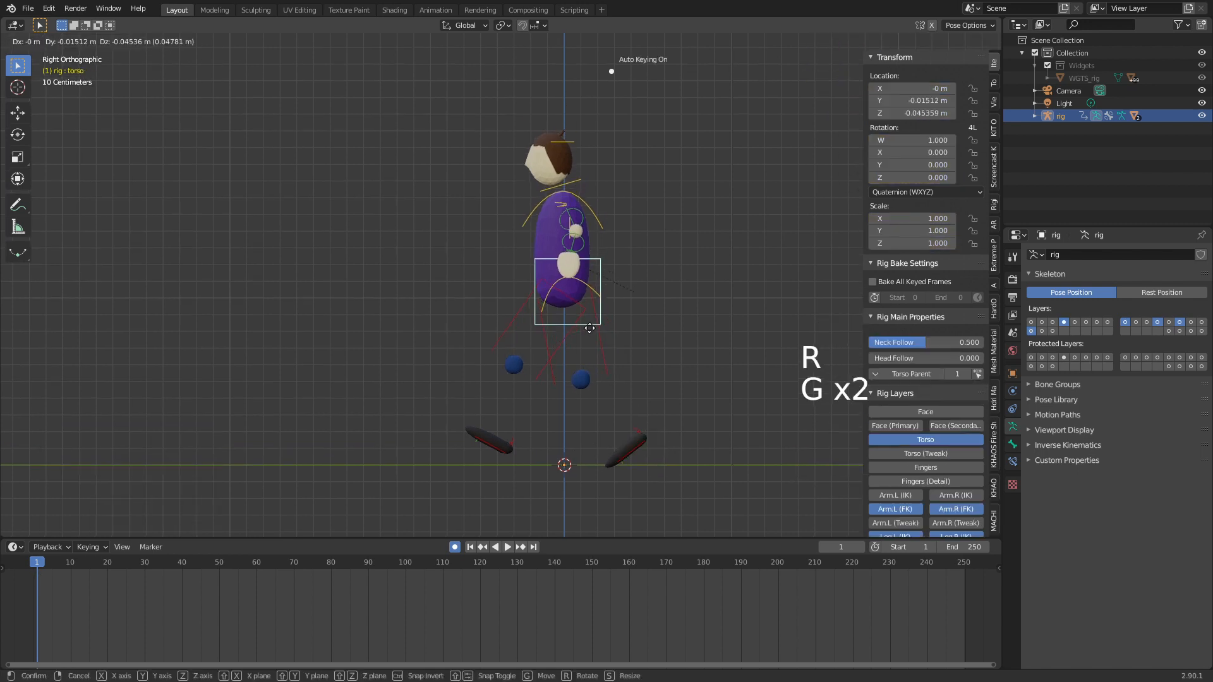
left_click(591, 332)
Rotate the left upper arm FK control 50.5° in the front view to bring the arm down beside the body
key("KP_3")
key("KP_1")
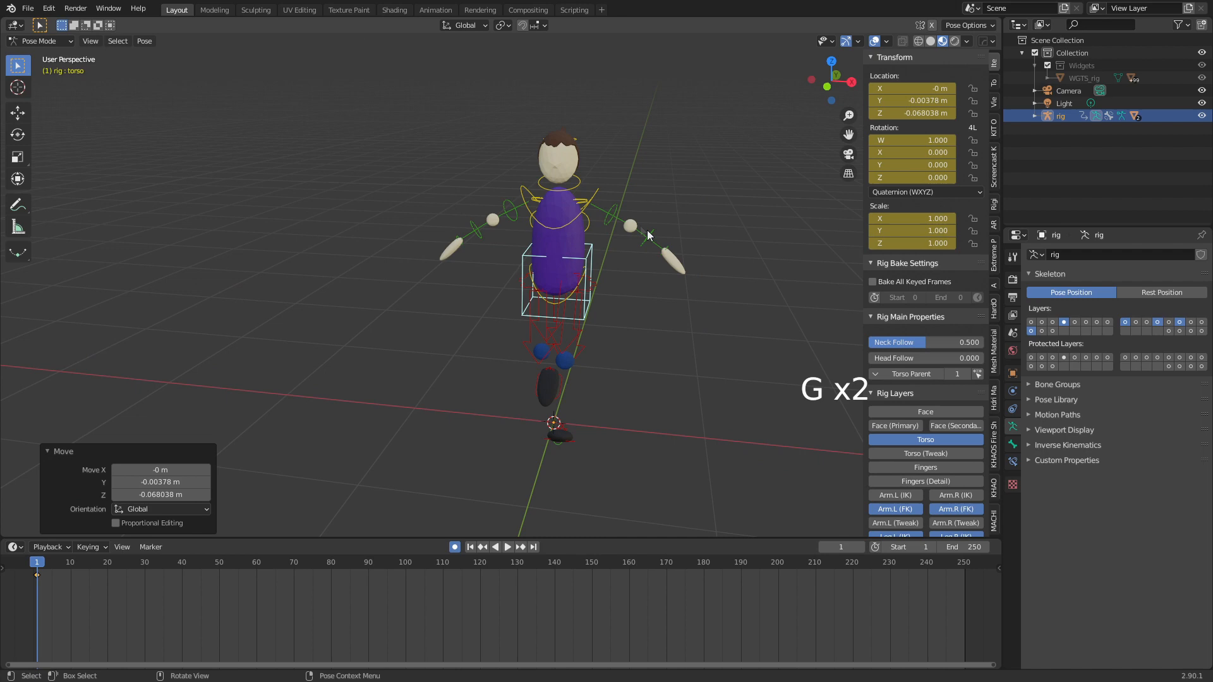
left_click(623, 202)
key("t")
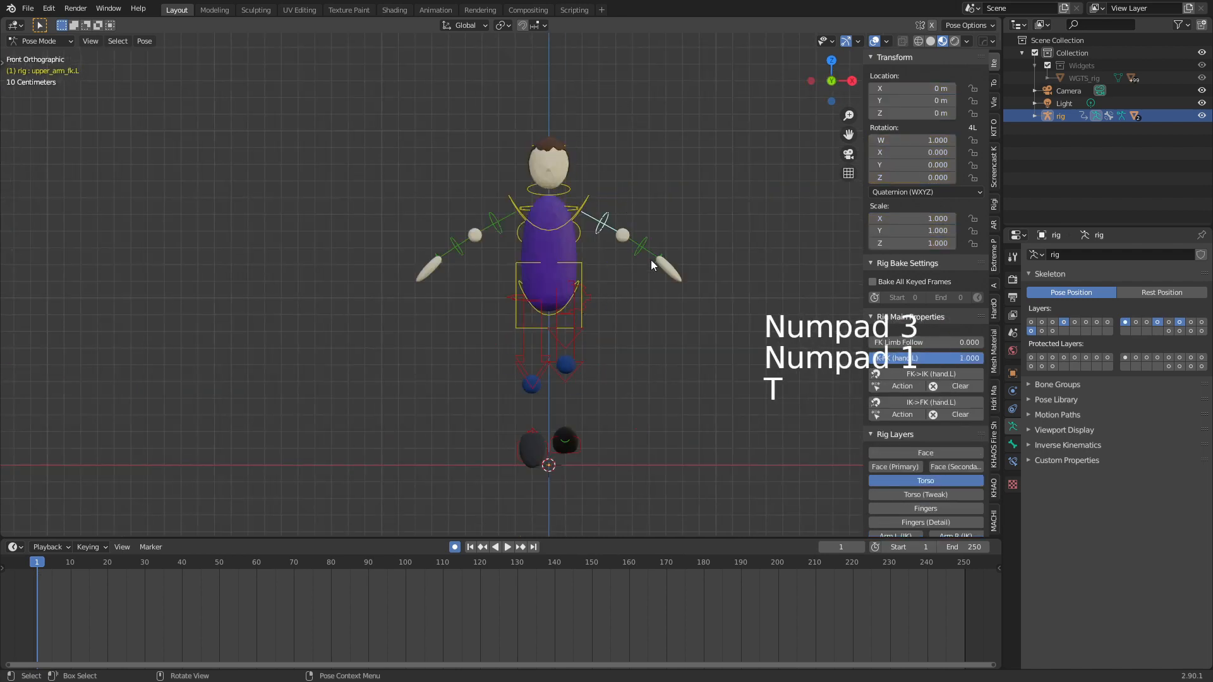
key("r")
left_click(622, 297)
Rotate the left arm in the side view so it swings backward
middle_click_drag(622, 297, 484, 431)
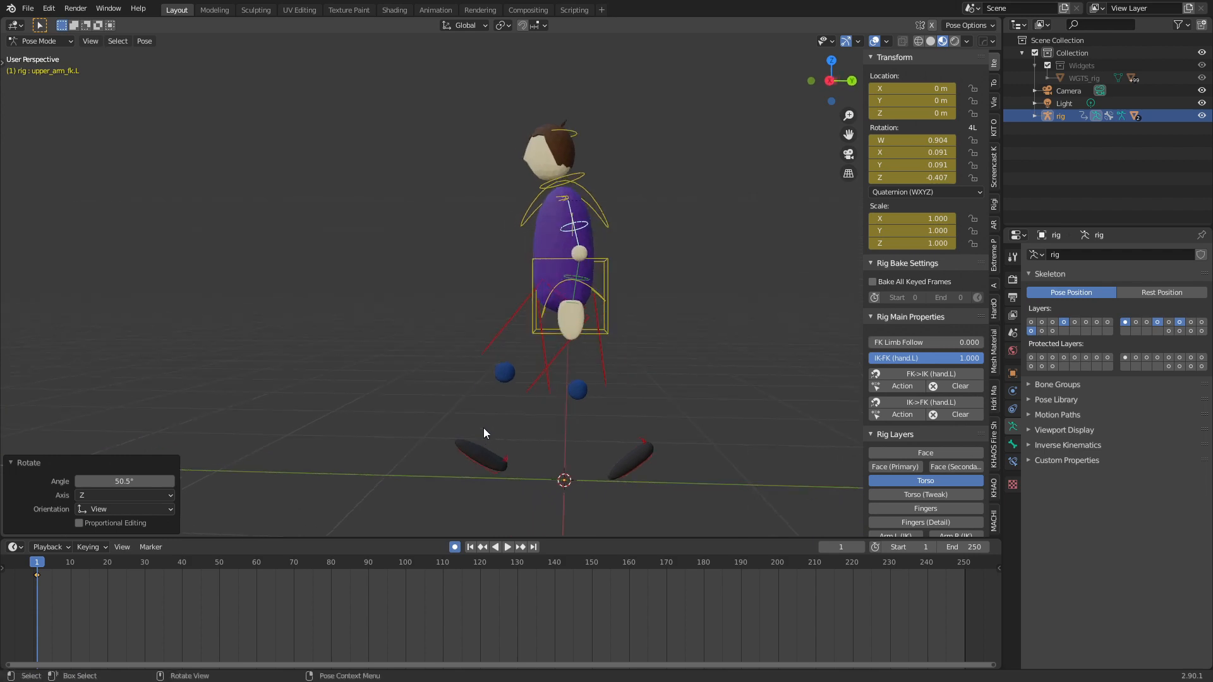
key("KP_3")
key("r")
left_click(608, 271)
left_click(596, 294)
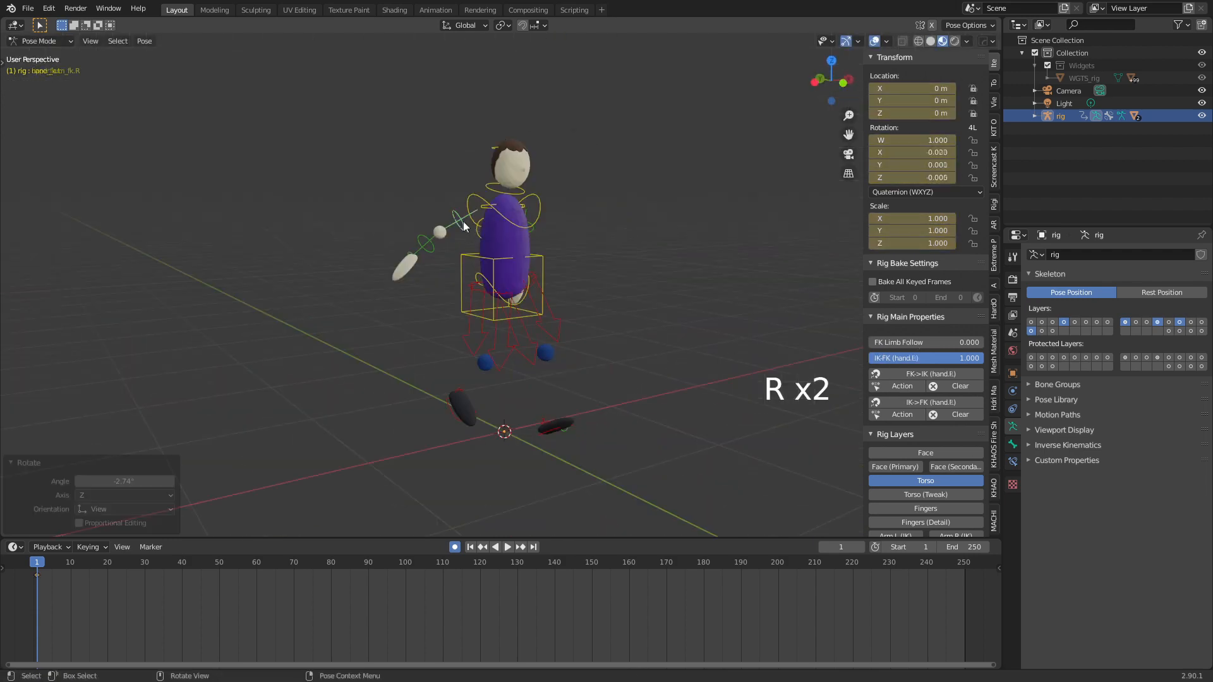
Rotate the right upper arm FK control -46.8° in the front view to bring the arm down beside the body
left_click(463, 221)
key("KP_3")
key("KP_1")
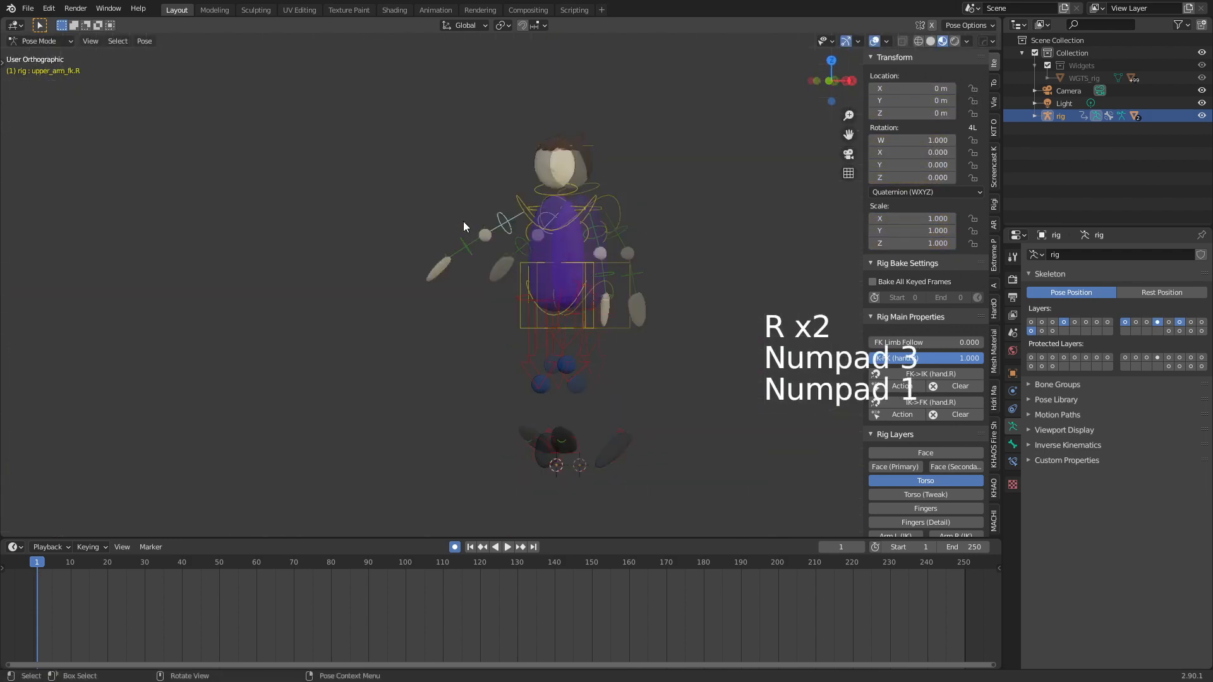
key("KP_3")
key("ctrl+KP_3")
key("ctrl+KP_3")
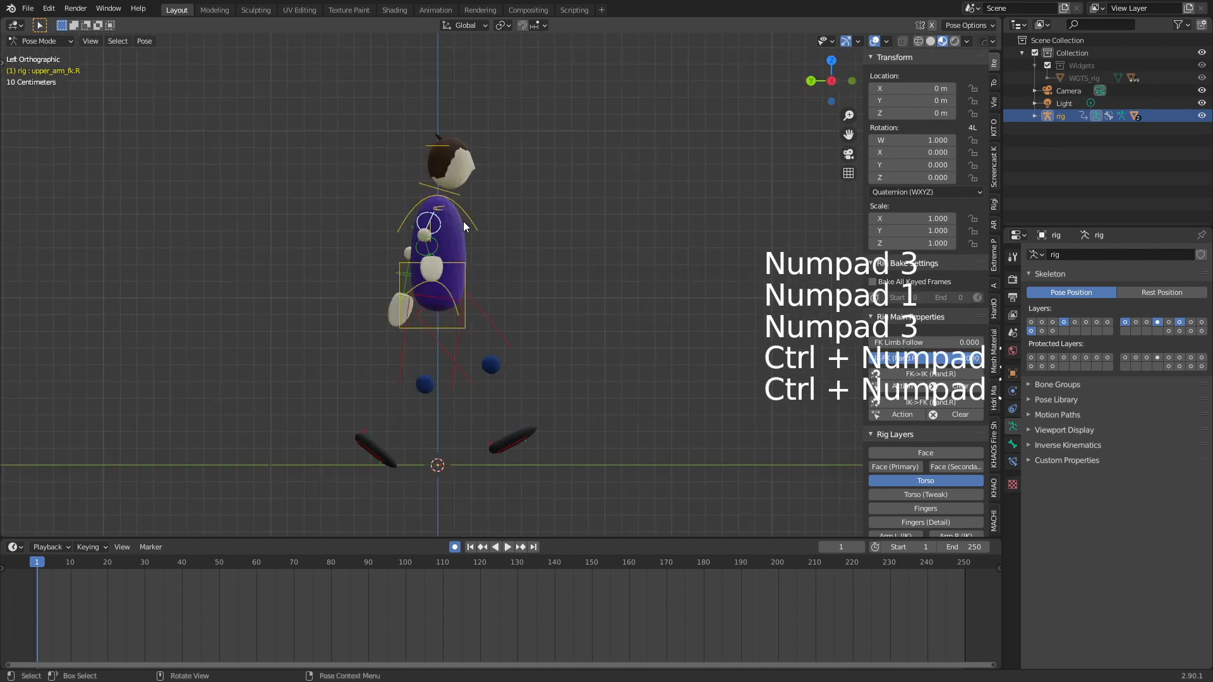
key("KP_3")
key("KP_1")
key("r")
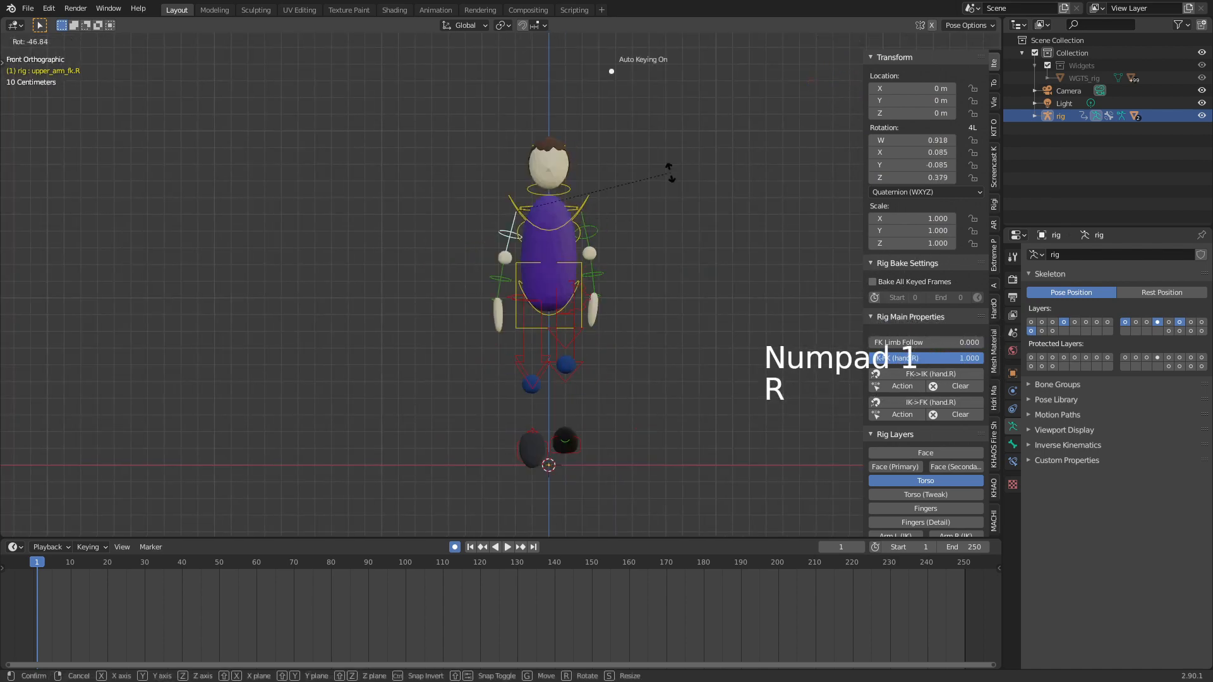
left_click(670, 170)
middle_click_drag(506, 469, 658, 472)
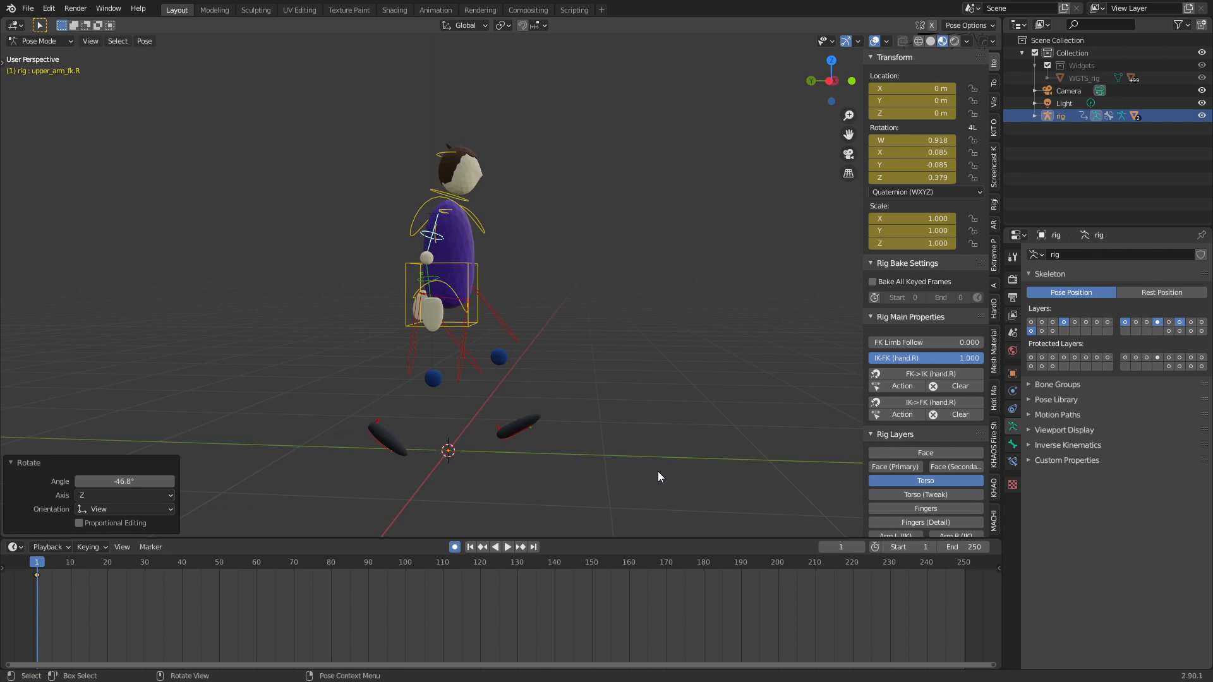
key("KP_3")
key("KP_1")
key("KP_3")
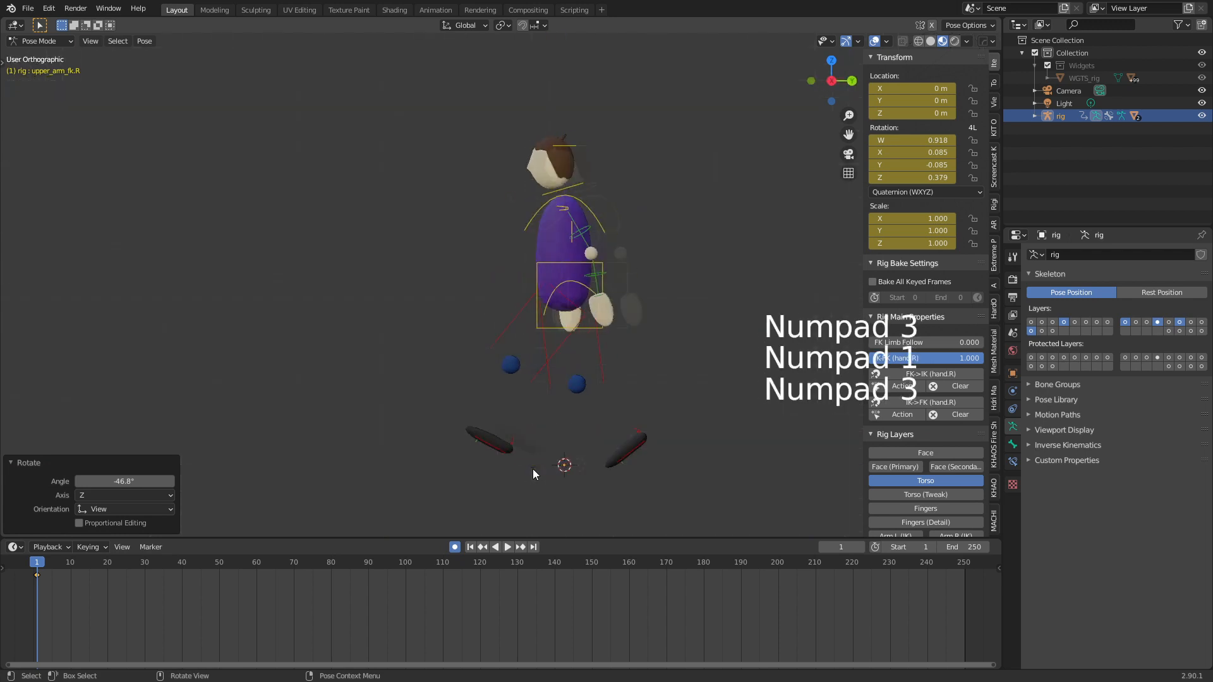
Rotate the right upper arm FK control in the left side view so the arm swings forward
key("ctrl+KP_3")
key("r")
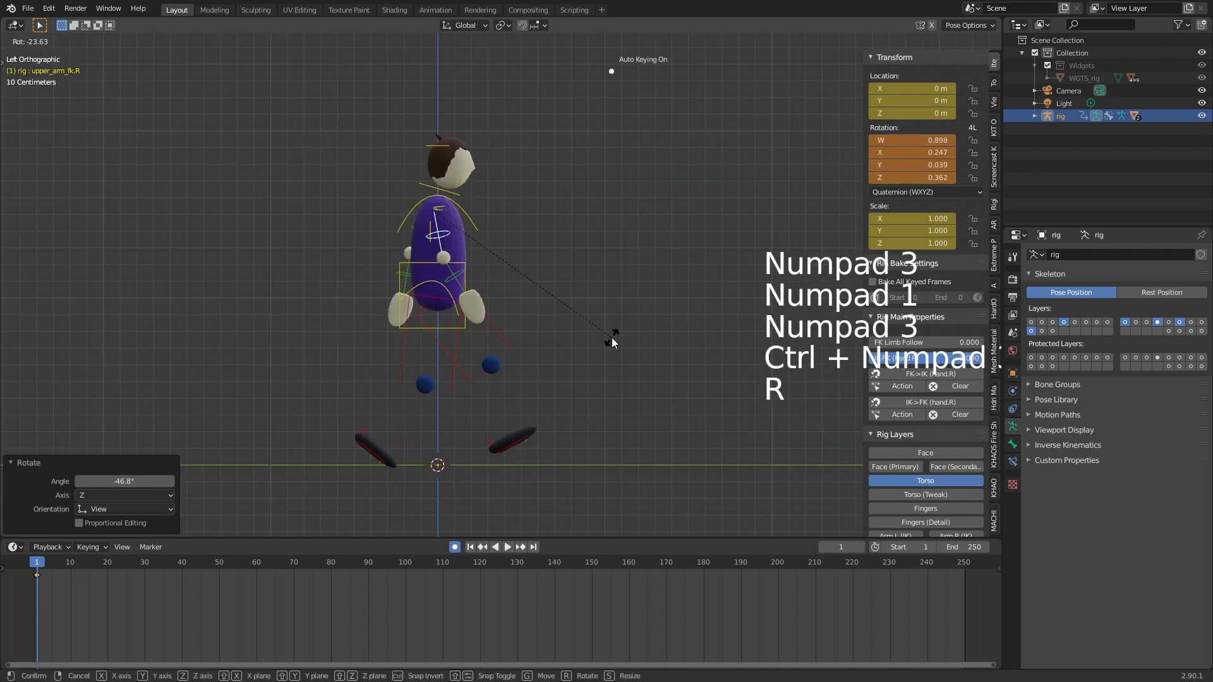
left_click(609, 333)
Move the left foot IK control about 0.03 m in Y and -0.07 m in Z so its heel reaches the ground
left_click(517, 447)
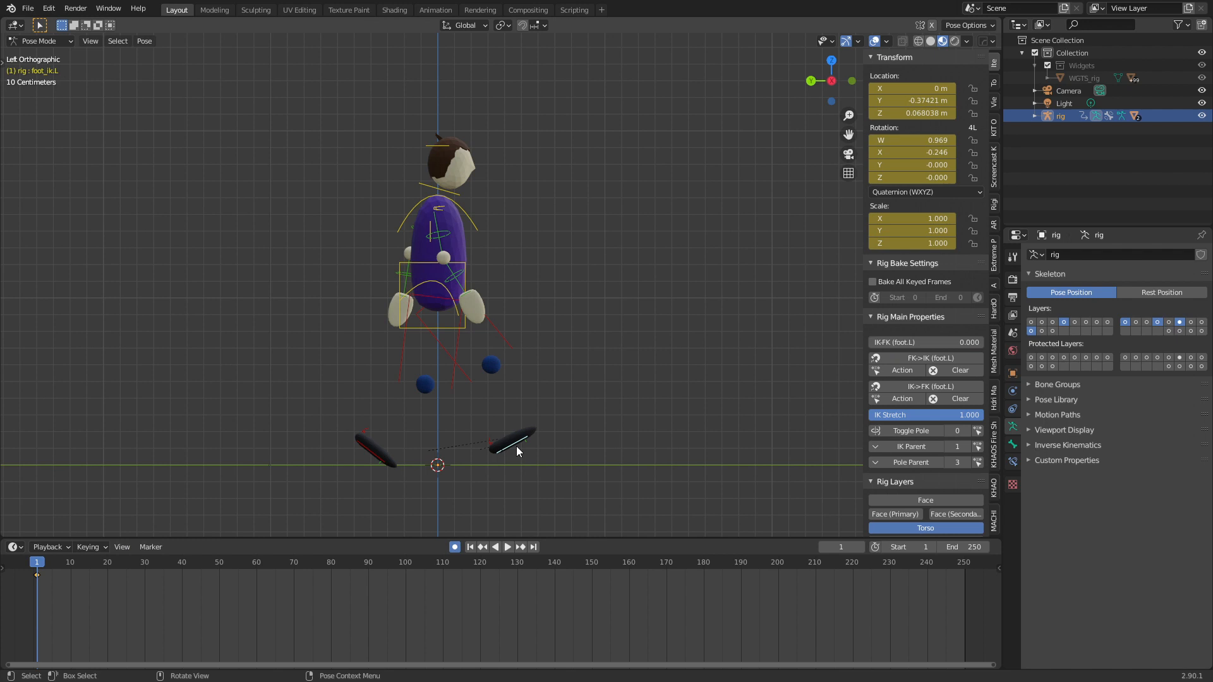
key("g")
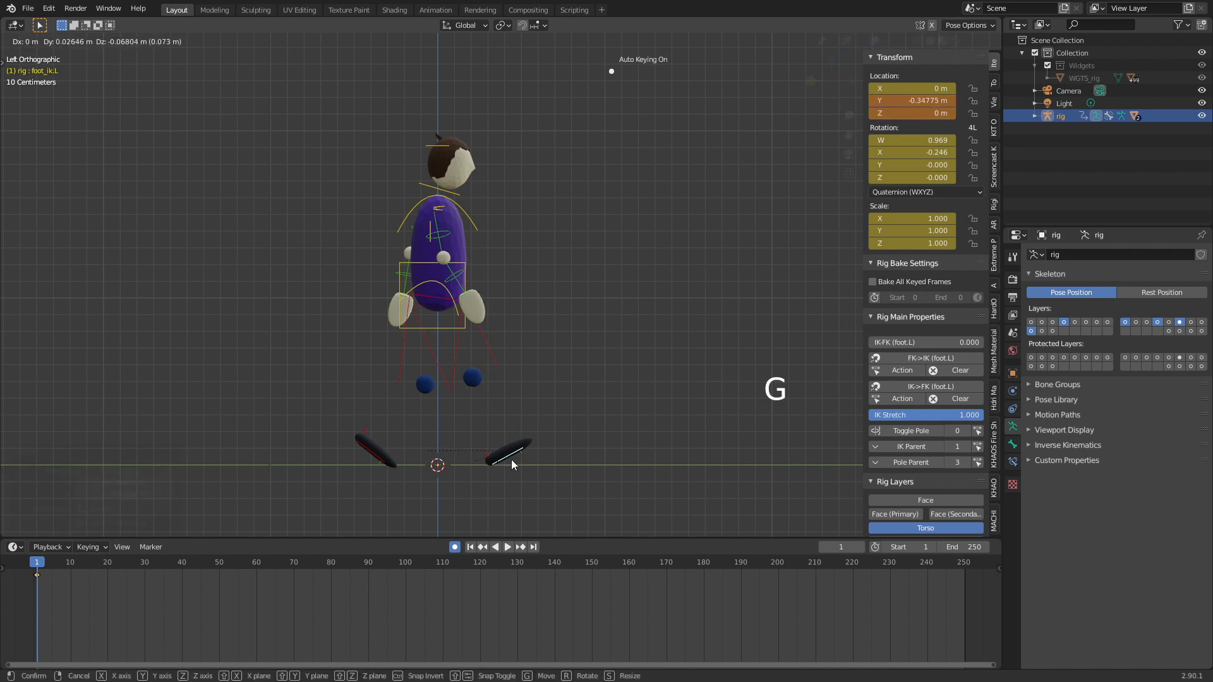
left_click(512, 465)
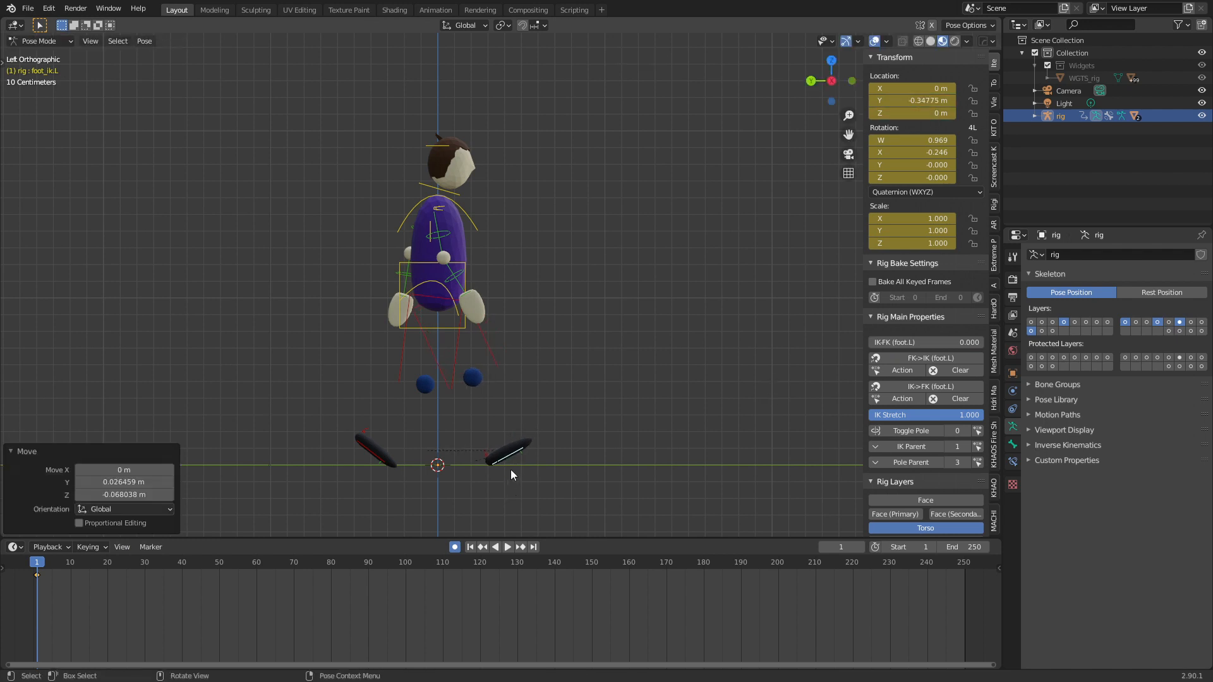
Insert a Location, Rotation & Scale keyframe for all rig controls at frame 1
key("a")
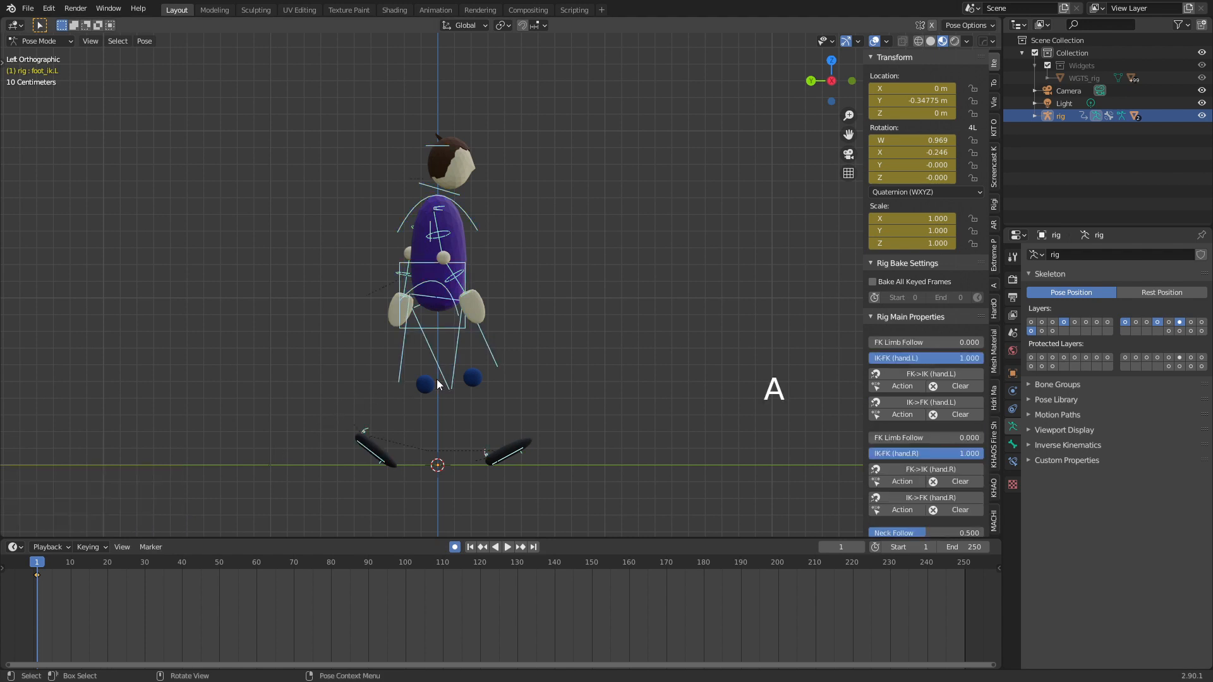
key("i")
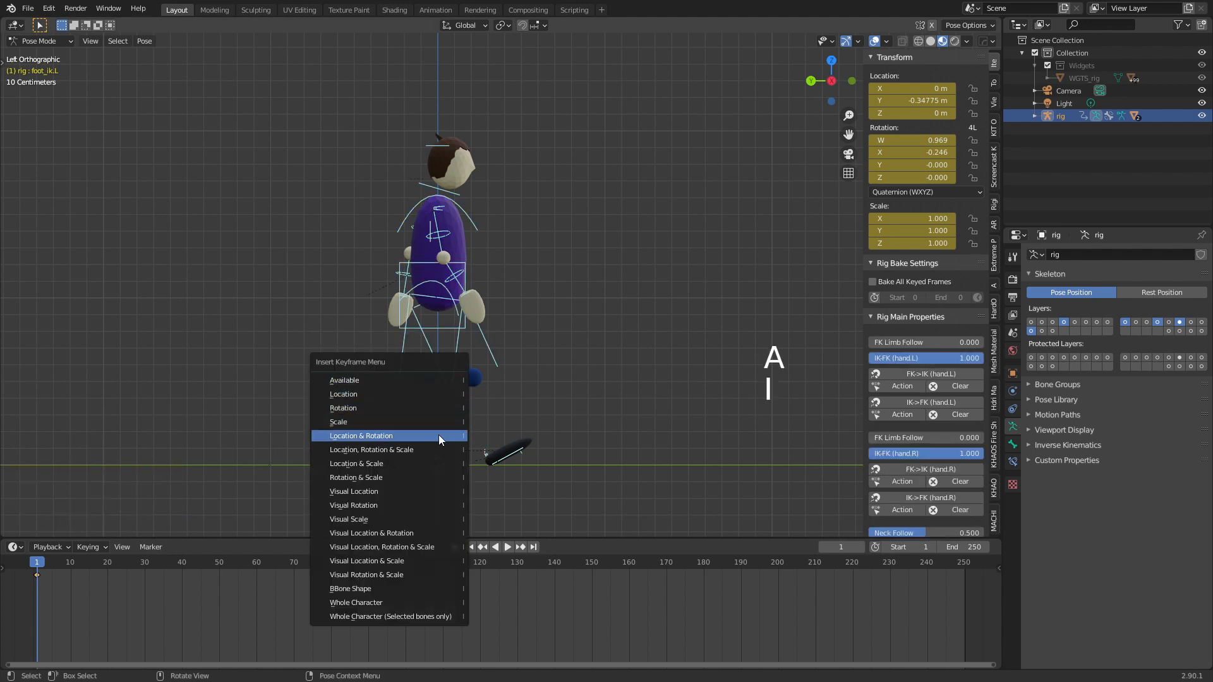
left_click(437, 451)
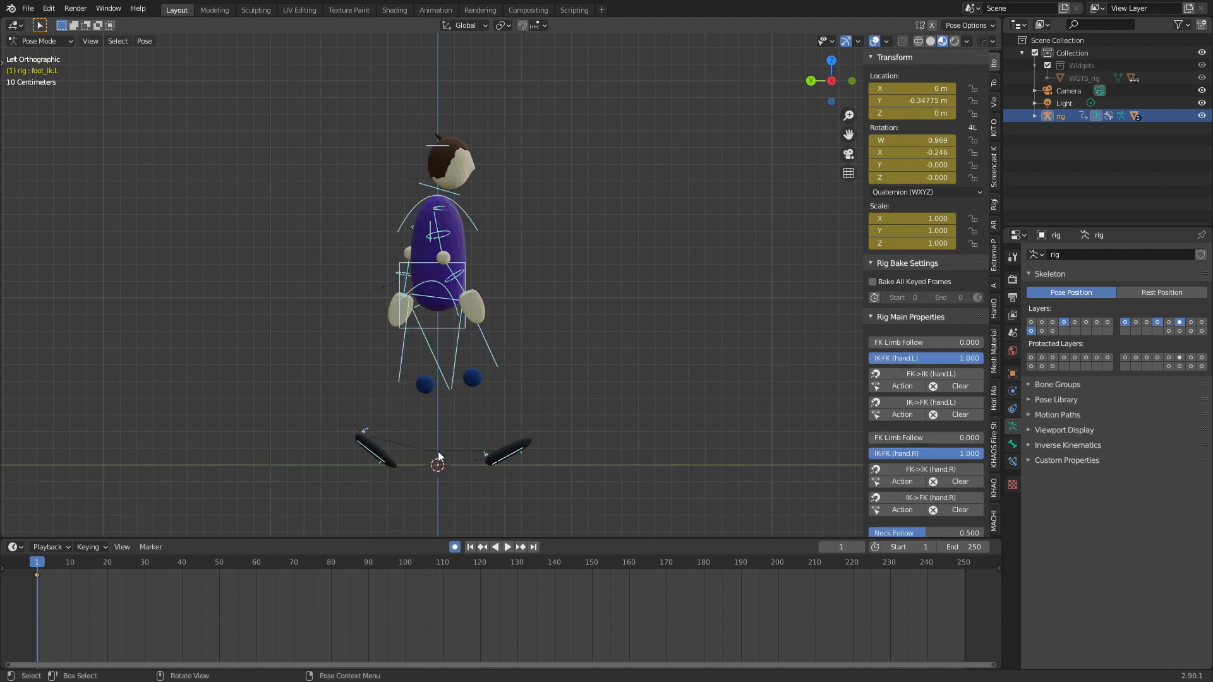
Copy the full stride pose from frame 1 and paste it flipped on the X axis at frame 2
key("ctrl")
key("ctrl+c")
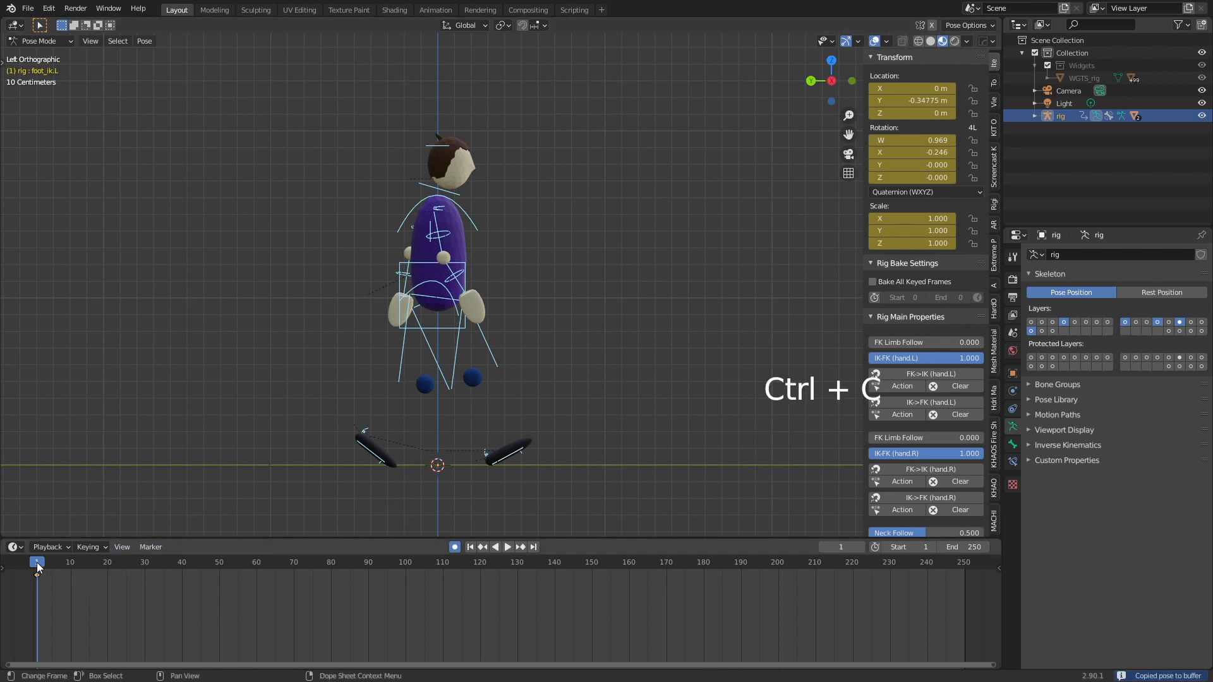
left_click_drag(37, 563, 44, 585)
key("ctrl")
key("shift")
key("shift+ctrl+v")
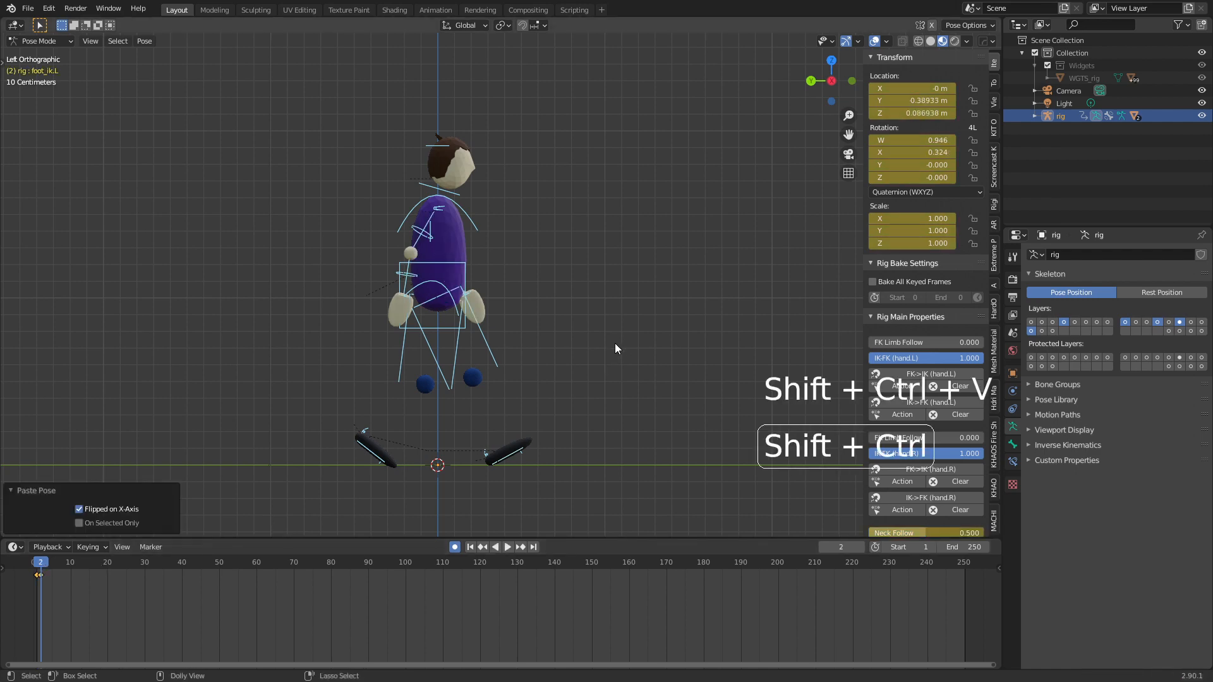
Compare the poses on frames 1 and 2 and move the mirrored pose's keyframe to frame 3
middle_click_drag(260, 467, 570, 366)
key("Left")
key("Right")
key("Left")
key("Right")
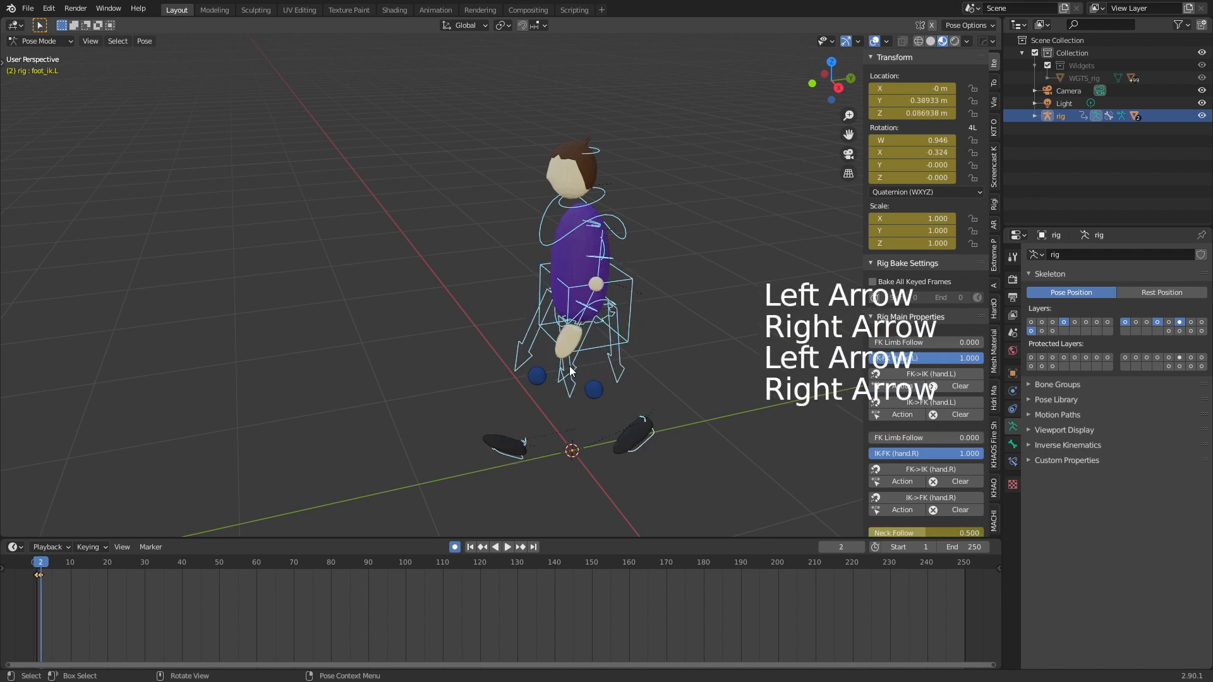
key("Left")
key("Right")
key("Left")
key("Right")
left_click_drag(43, 575, 46, 575)
Raise the torso control about 0.05 m along Z at frame 2, working in the side view
middle_click_drag(454, 444, 571, 435)
key("KP_3")
key("KP_1")
key("KP_3")
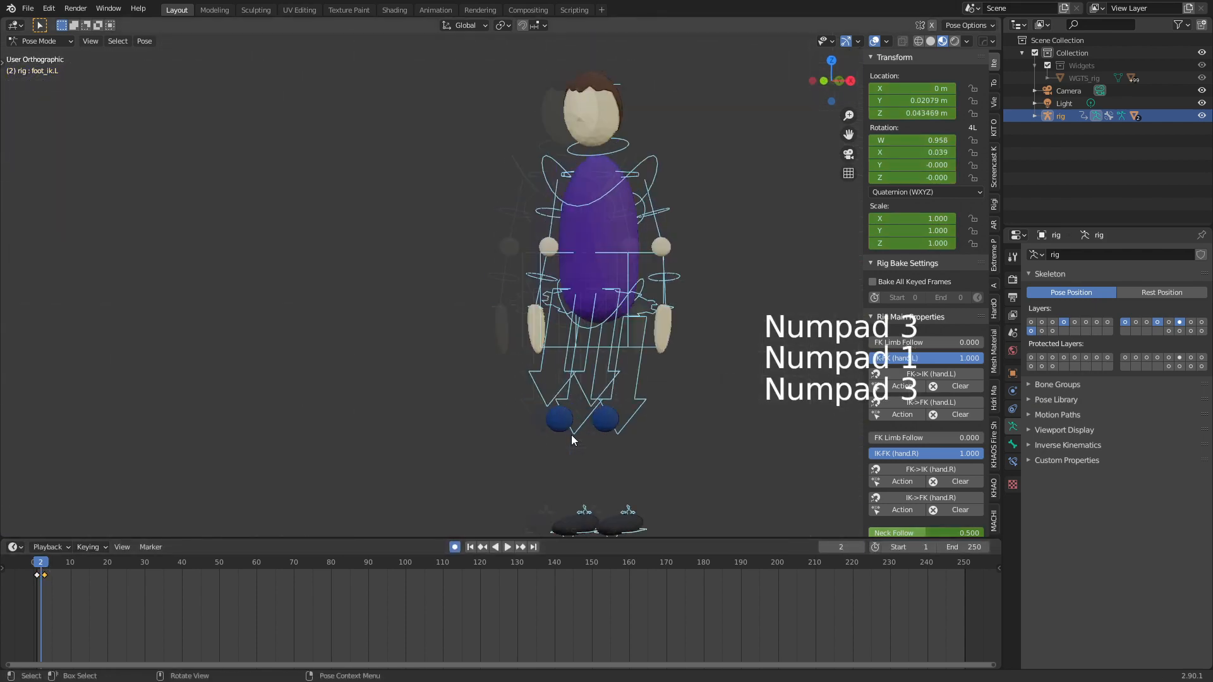
left_click(644, 348)
middle_click_drag(664, 425, 619, 377, "shift")
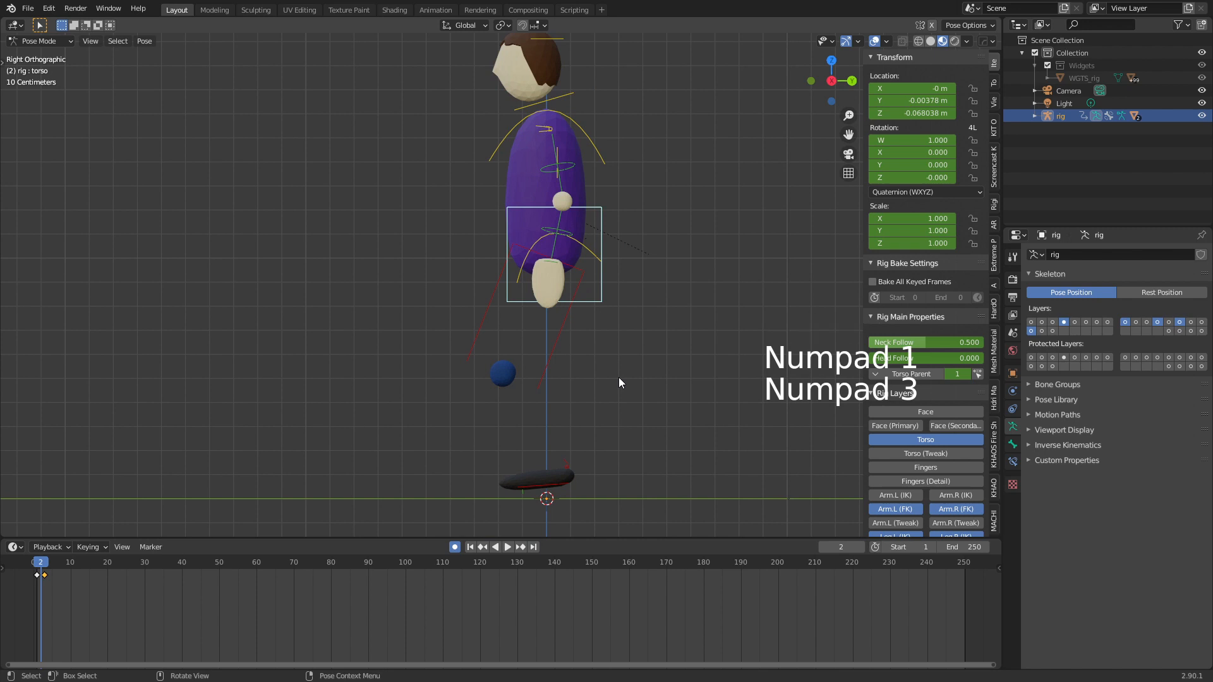
key("g")
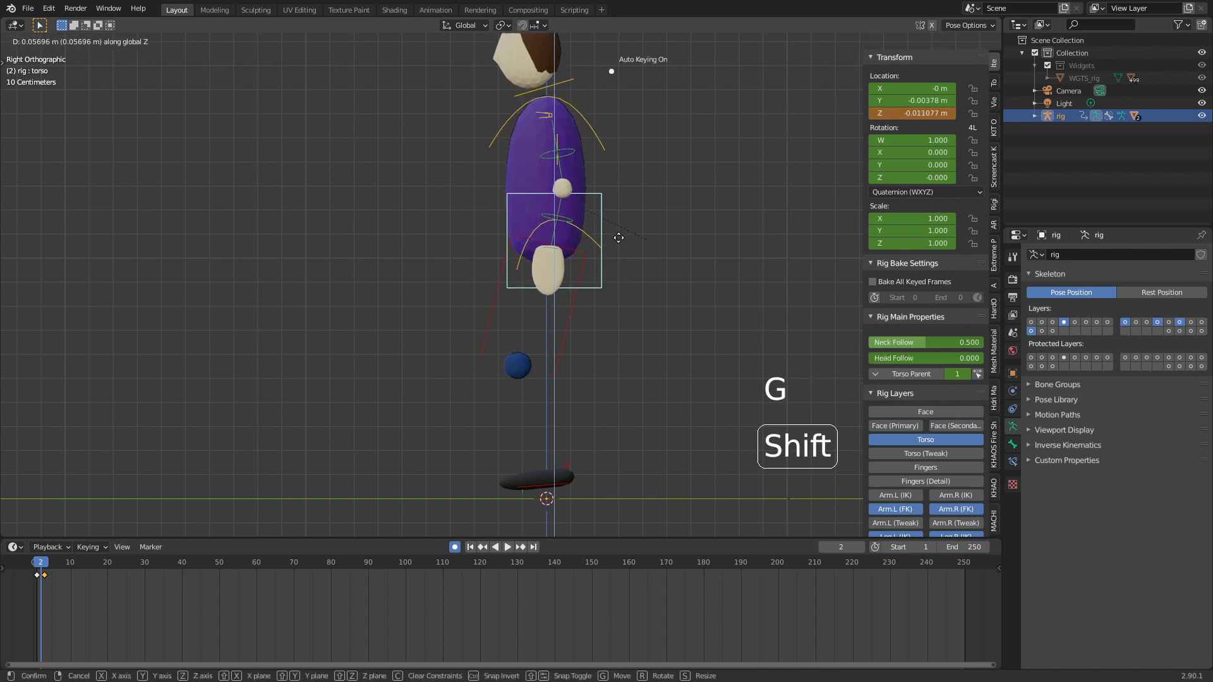
left_click(612, 253)
Lower the right and left foot controls along Z at frame 2 so the feet come down to the ground
left_click(555, 483)
middle_click_drag(599, 475, 601, 448, "shift")
key("g")
key("z")
left_click(601, 494)
left_click(537, 460)
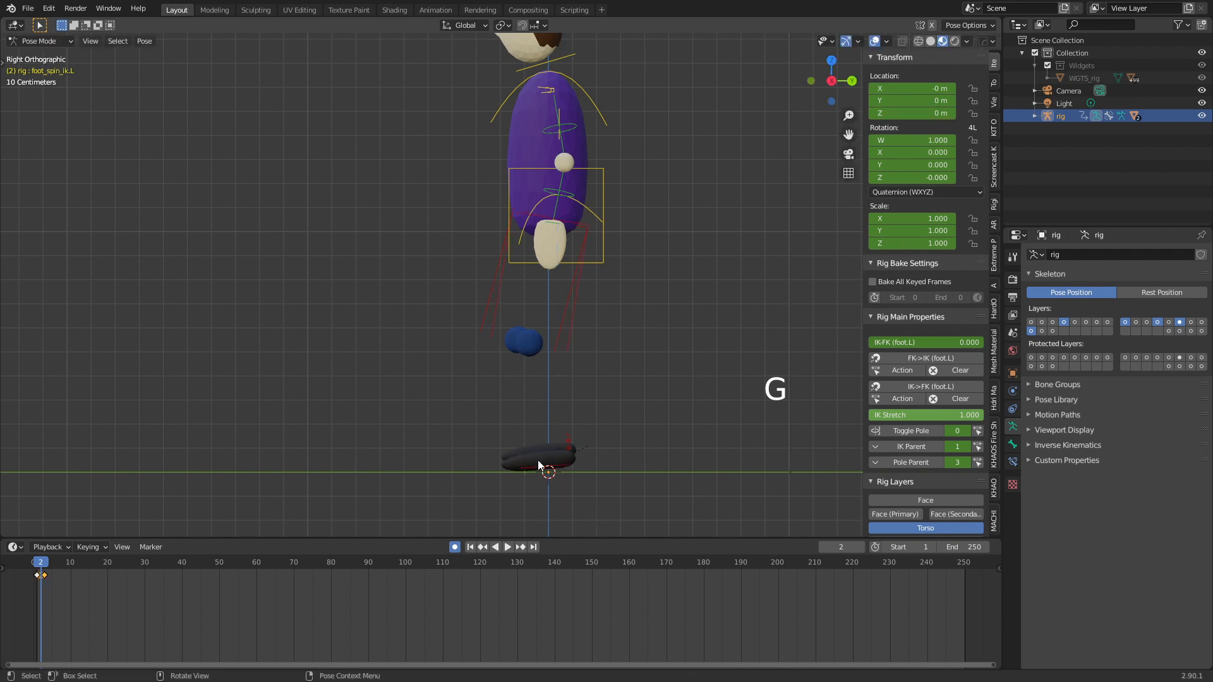
key("g")
key("z")
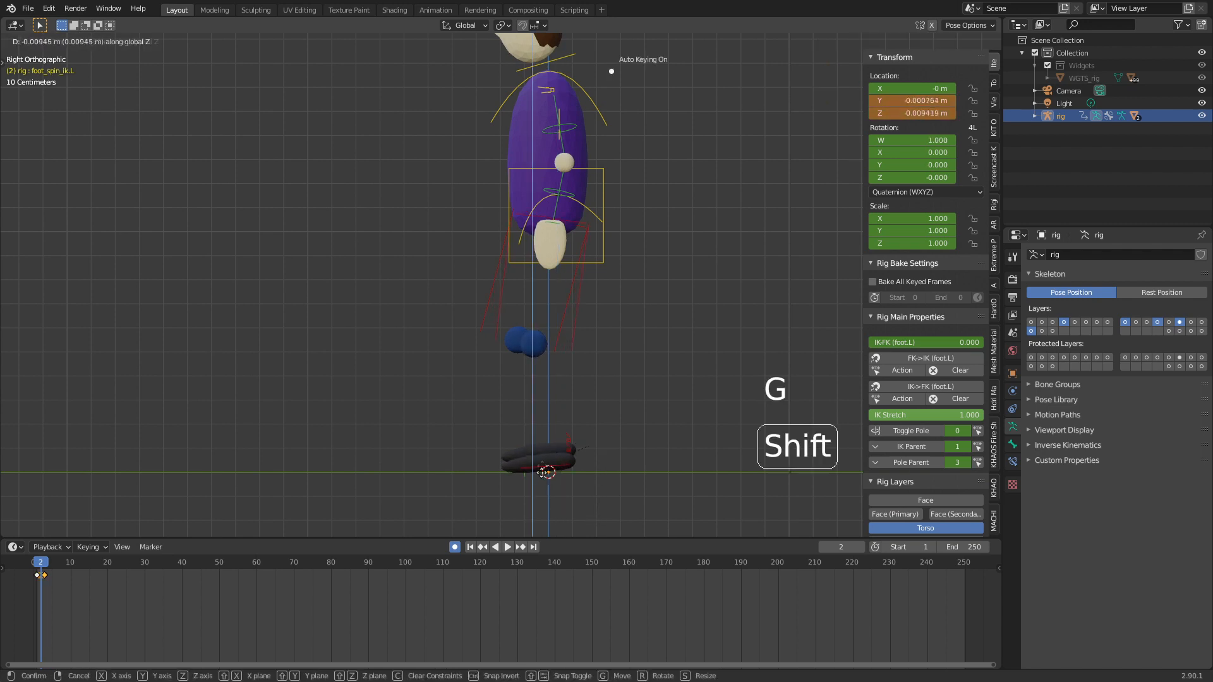
Identify the right foot by checking frame 1, and lift its IK control about 0.13 m at frame 2
key("Left")
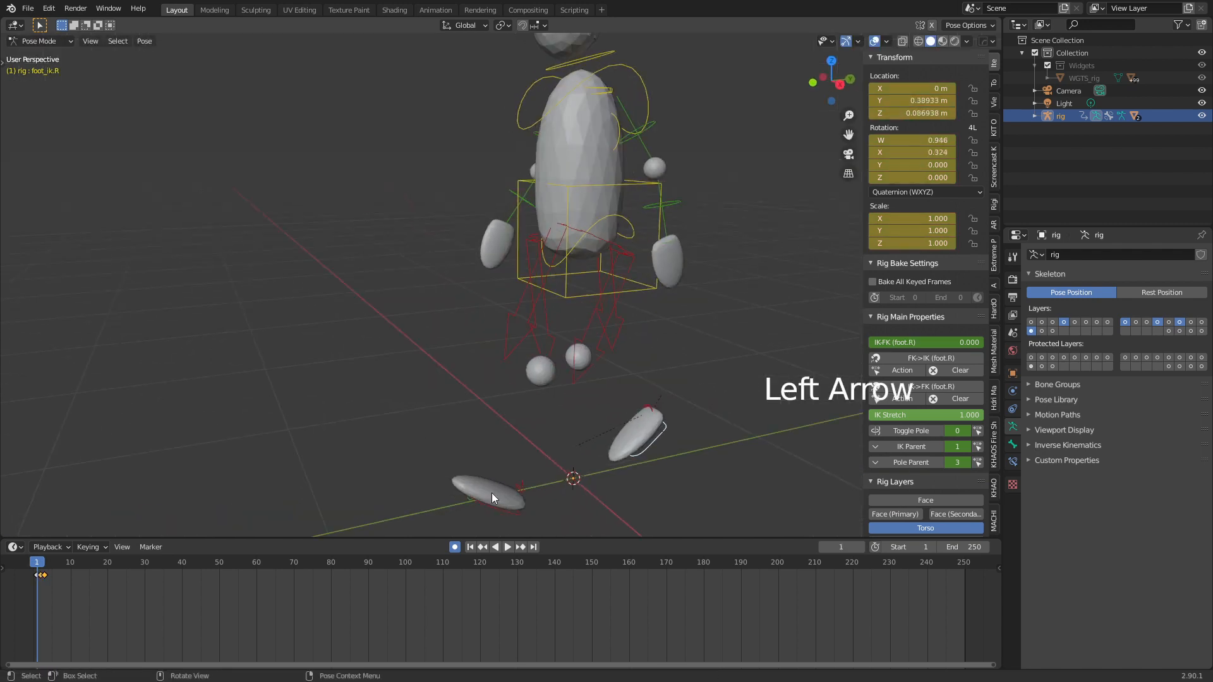
left_click(494, 506)
key("Right")
left_click(547, 477)
key("KP_3")
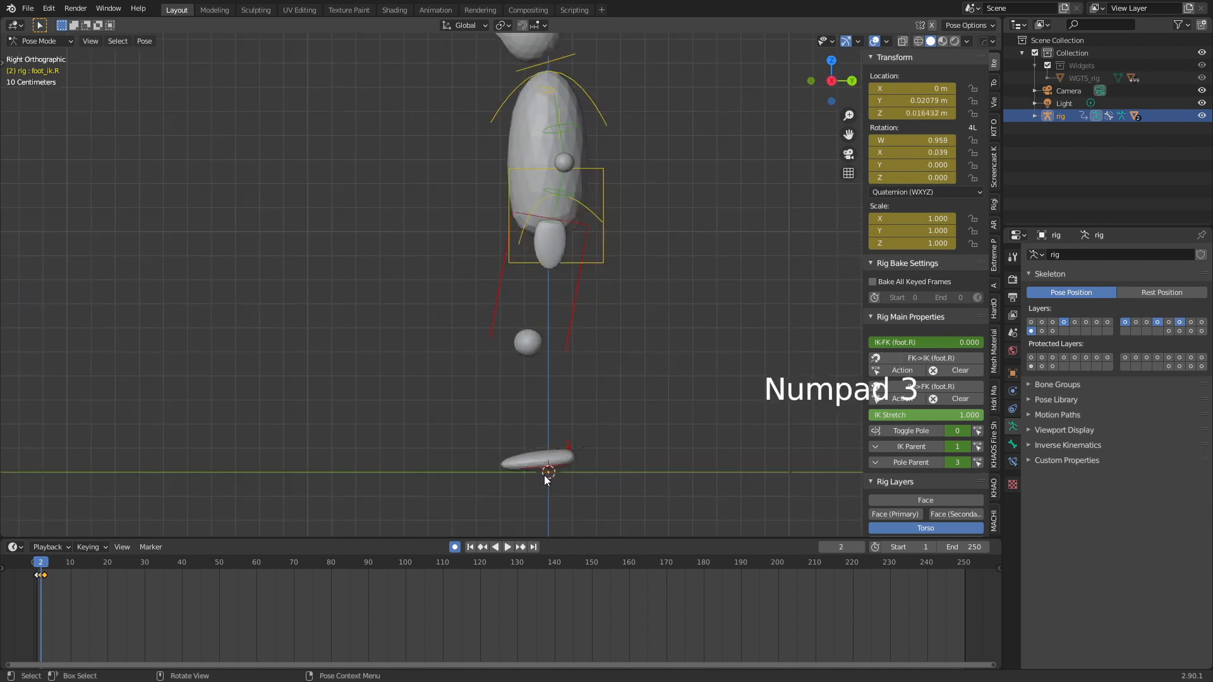
key("g")
left_click(620, 426)
Move the lifted right foot forward and tilt its toes down to form the passing pose at frame 2
key("e")
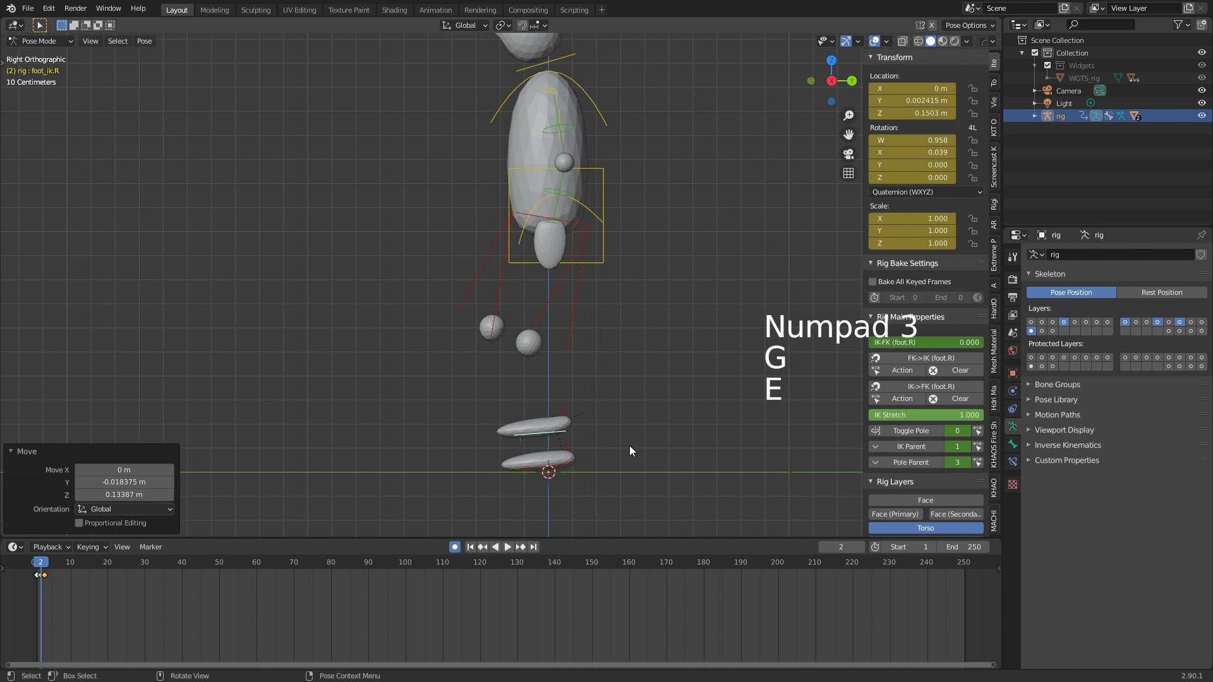
key("g")
left_click(602, 435)
key("r")
left_click(587, 365)
key("g")
left_click(558, 370)
Copy the full passing pose from frame 2 and paste it flipped on the X axis at frame 4
left_click_drag(40, 564, 45, 572)
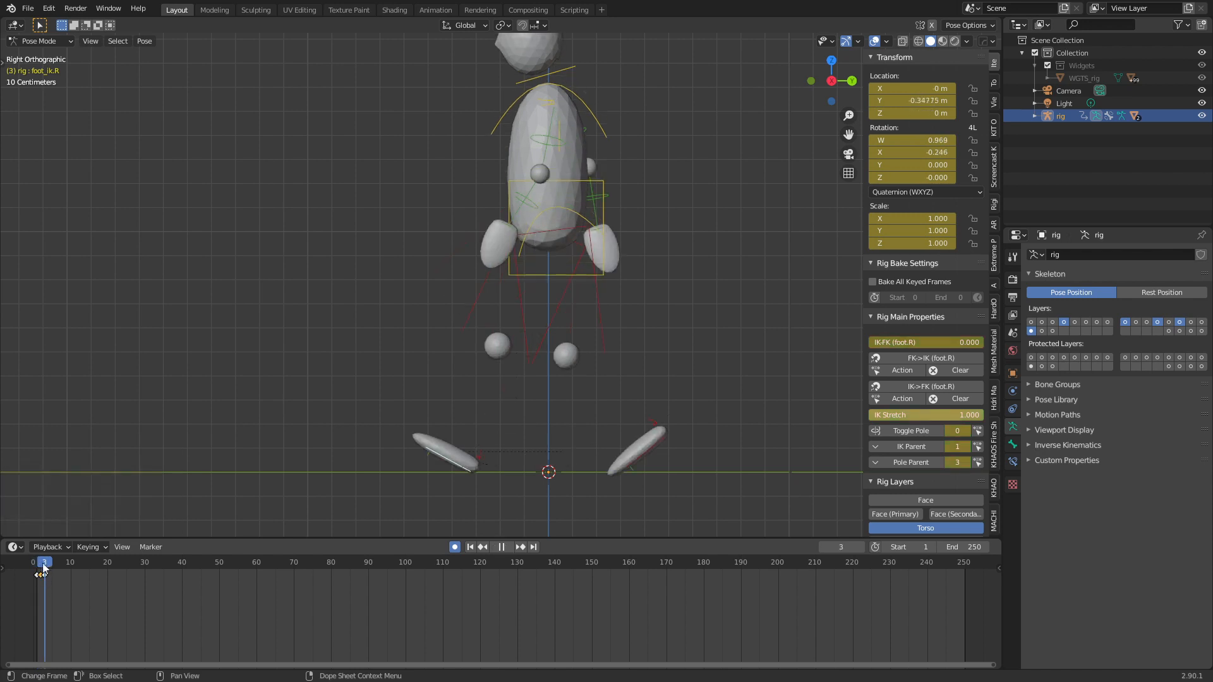
left_click(40, 568)
key("a")
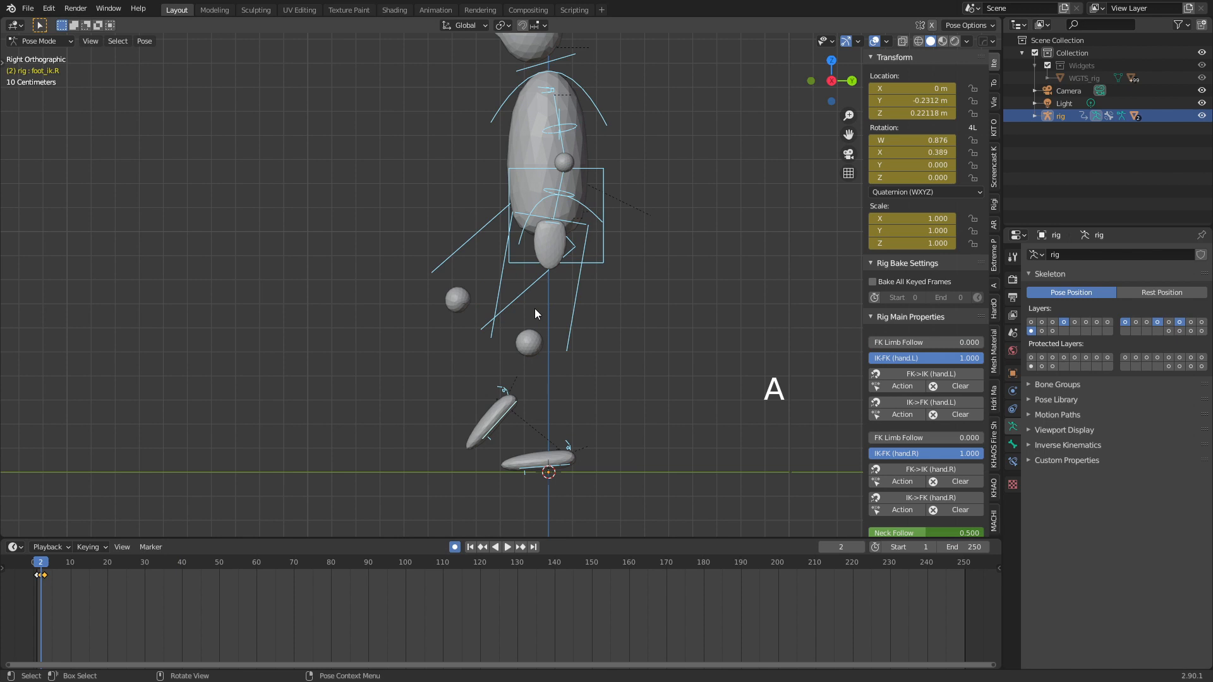
key("ctrl+c")
key("Right")
key("Right")
key("Right")
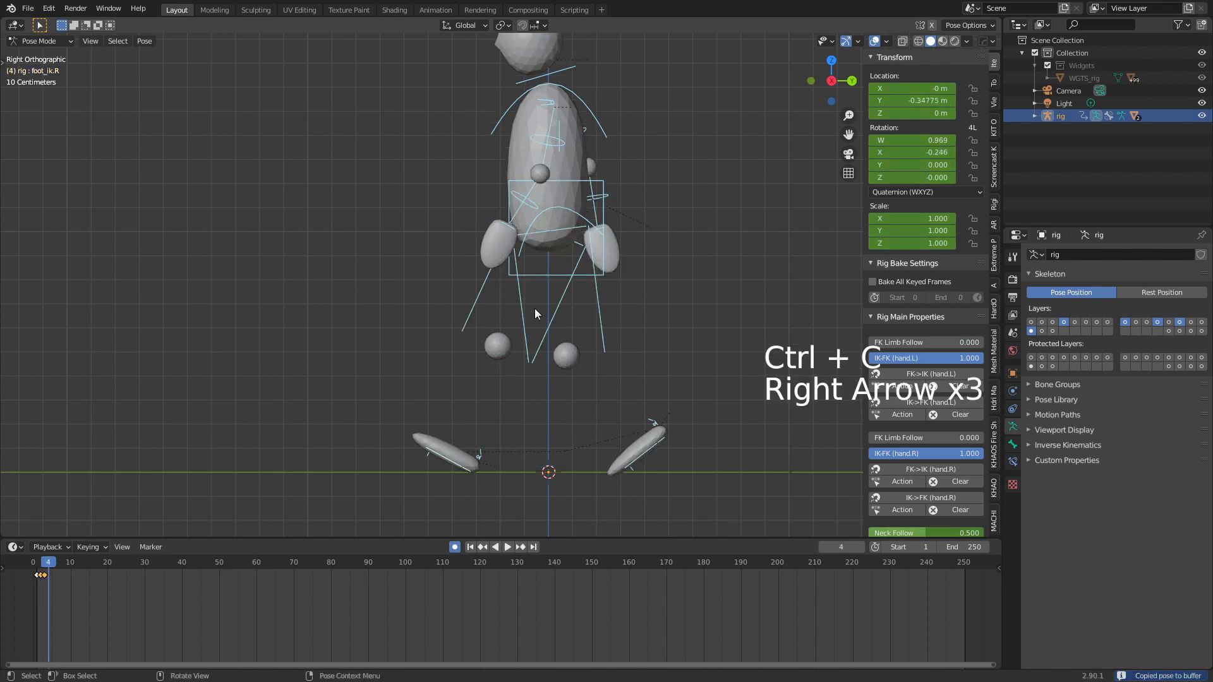
key("Left")
key("Right")
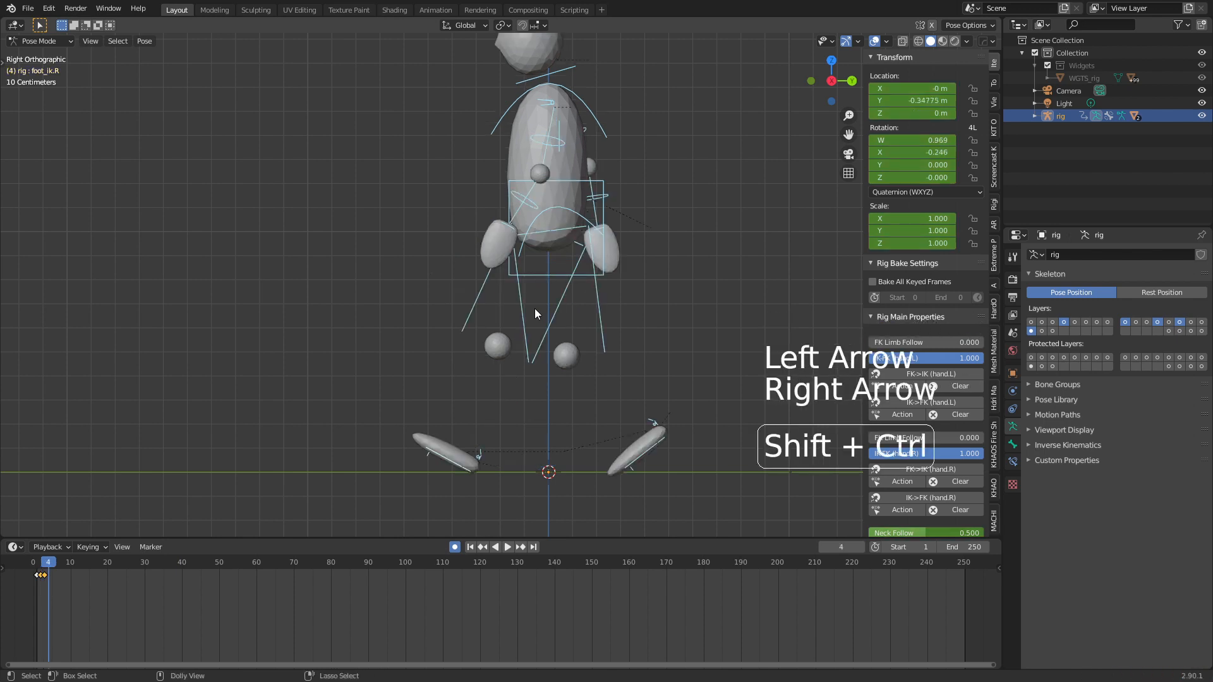
key("ctrl+shift+v")
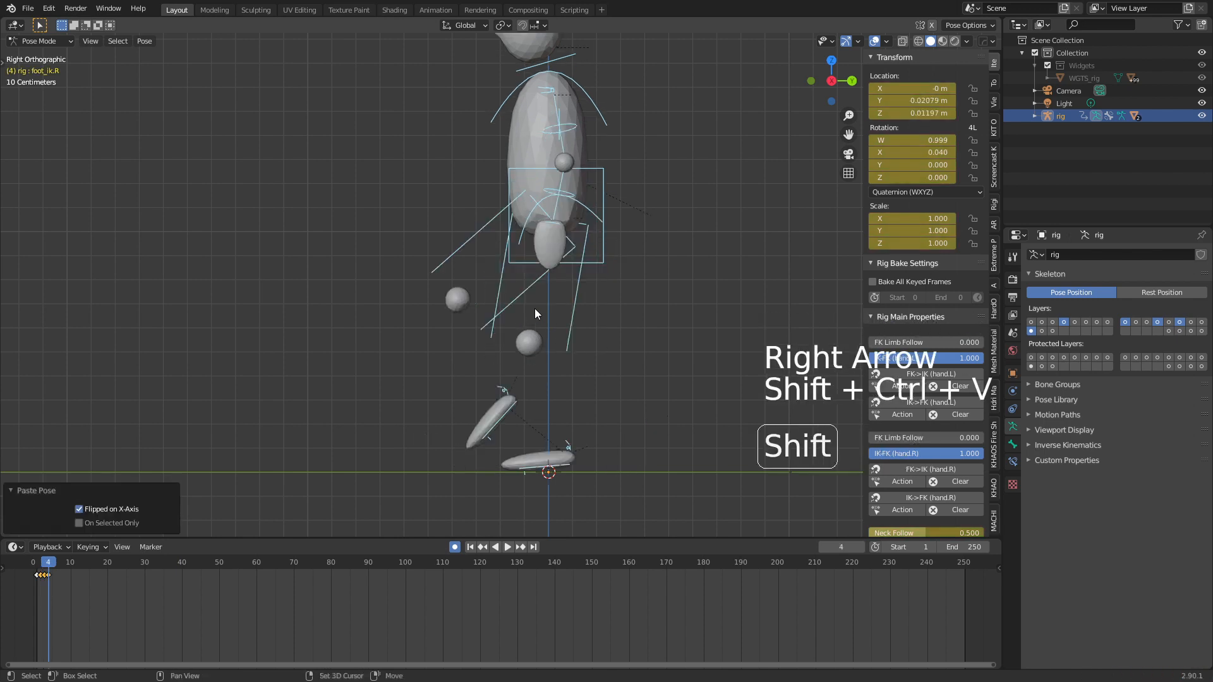
Copy the full pose from frame 1 and paste it flipped on the X axis at frame 5
left_click(36, 576)
left_click(36, 561)
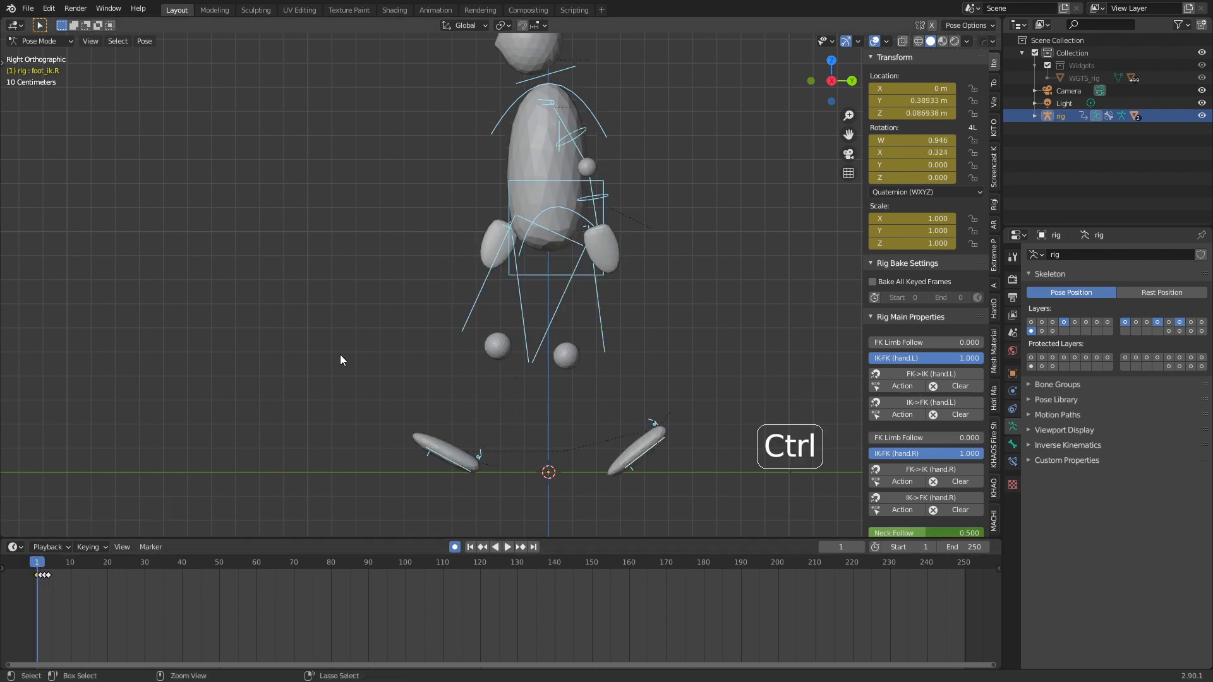
key("ctrl+c")
key("Right")
key("Right")
key("Right")
key("Right")
key("Right")
key("Right")
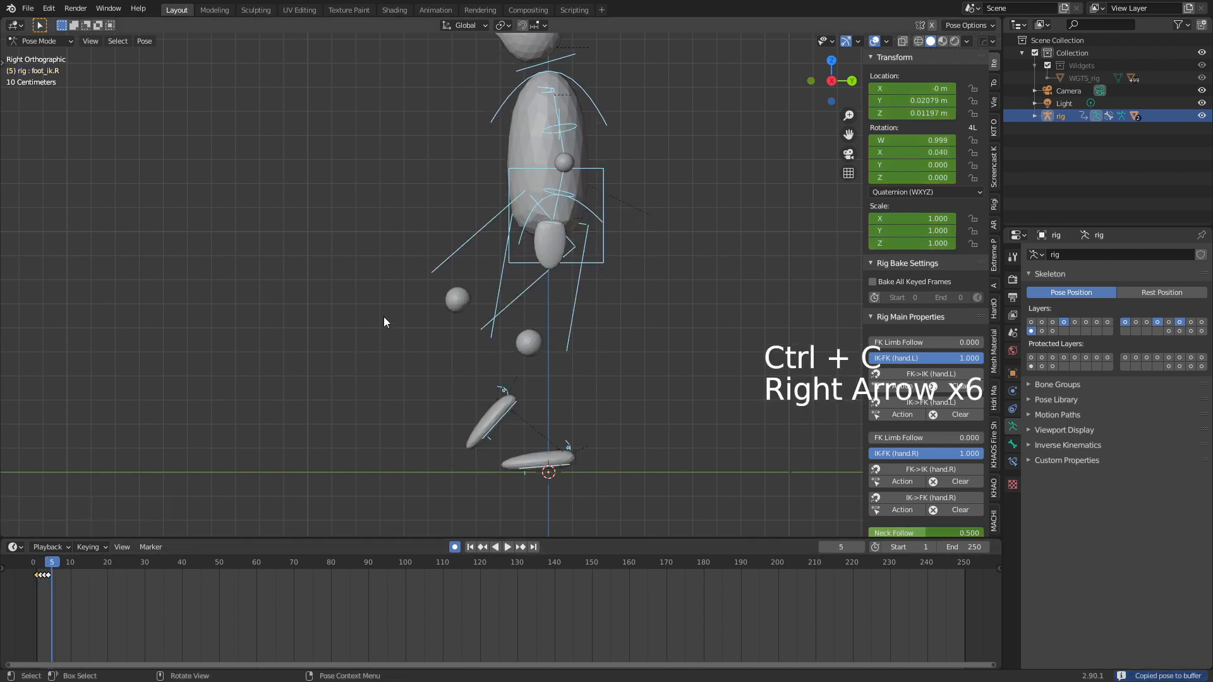
key("ctrl+shift+v")
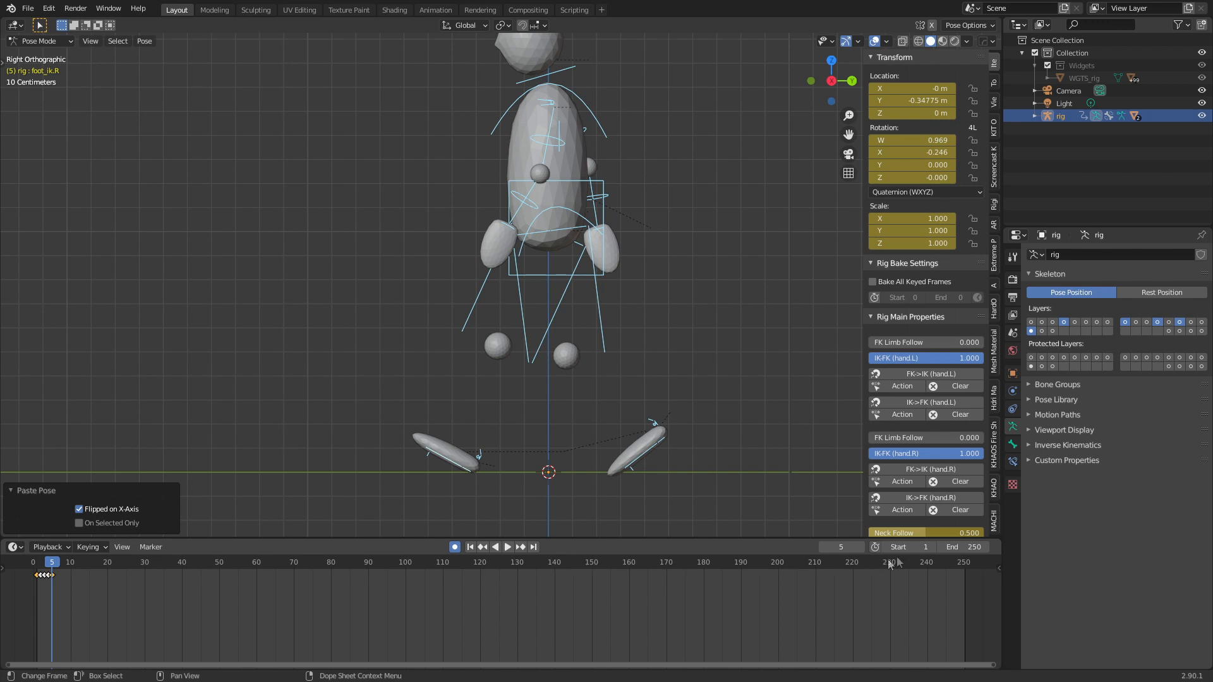
Set the end frame to 4 and play the looping animation while viewing the character from different angles
left_click(957, 547)
type("4")
key("Return")
key("space")
middle_click_drag(443, 443, 547, 445)
scroll(547, 445, "down", 3)
key("z")
left_click(641, 444)
mouse_move(641, 445)
middle_mouse_down()
mouse_move(674, 448)
mouse_move(588, 449)
middle_mouse_up()
left_click(502, 547)
Scale all keyframes in time from frame 1 so they fall on frames 1, 5, 9, 13 and 17
left_click_drag(34, 569, 38, 571)
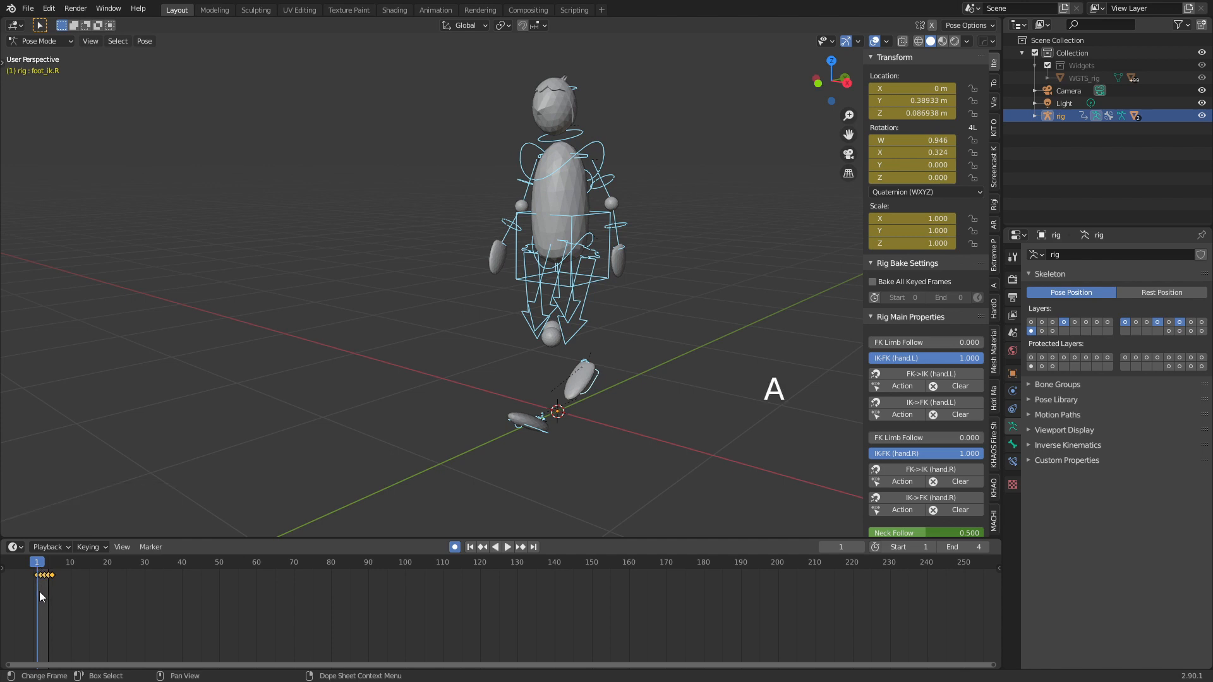
key("s")
left_click(39, 592)
scroll(39, 594, "up", 4)
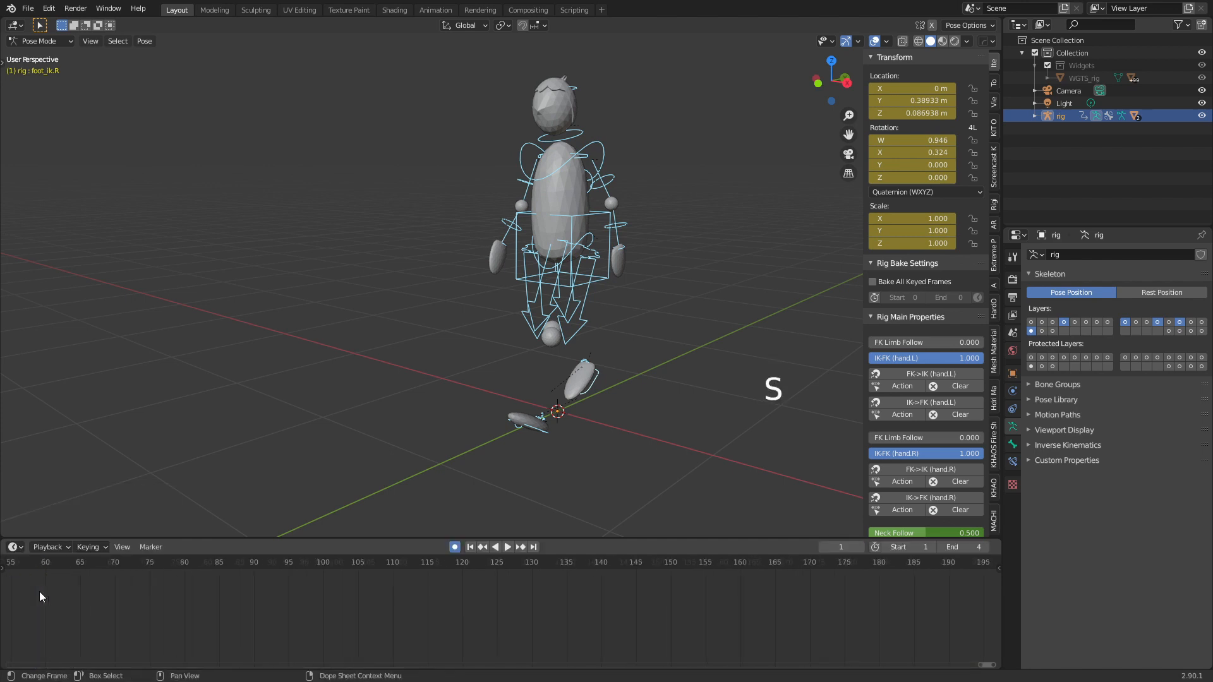
middle_click_drag(188, 601, 902, 562)
middle_click_drag(361, 586, 405, 584)
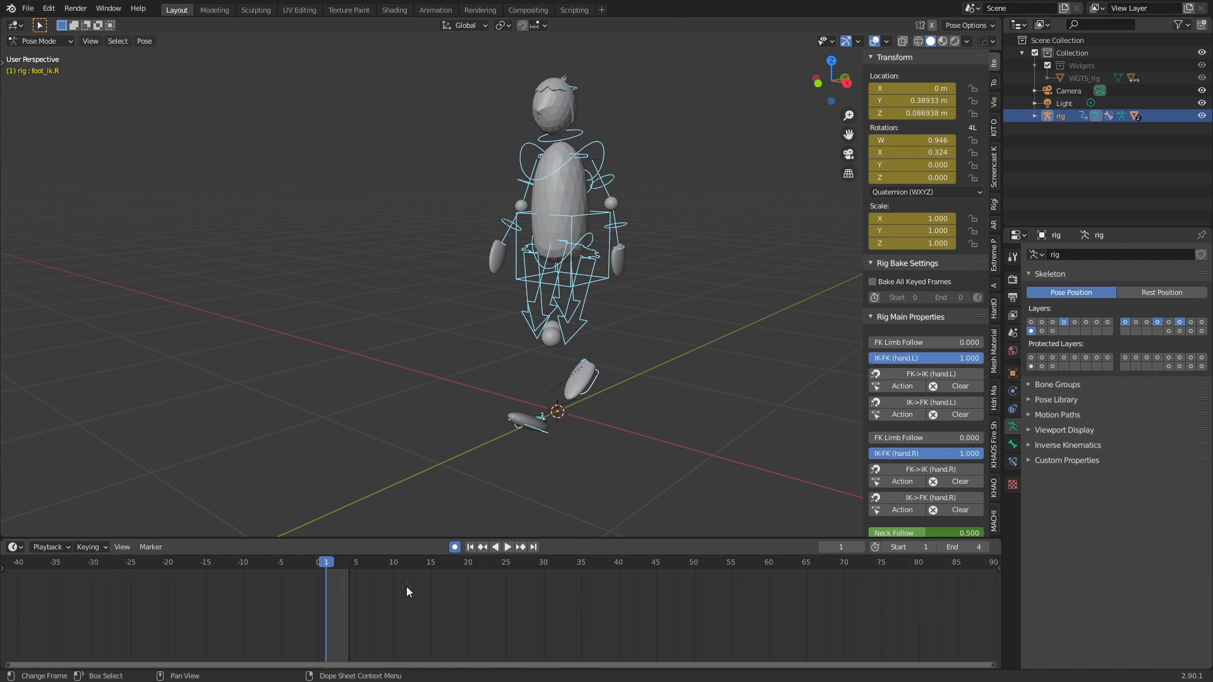
left_click_drag(370, 585, 390, 586)
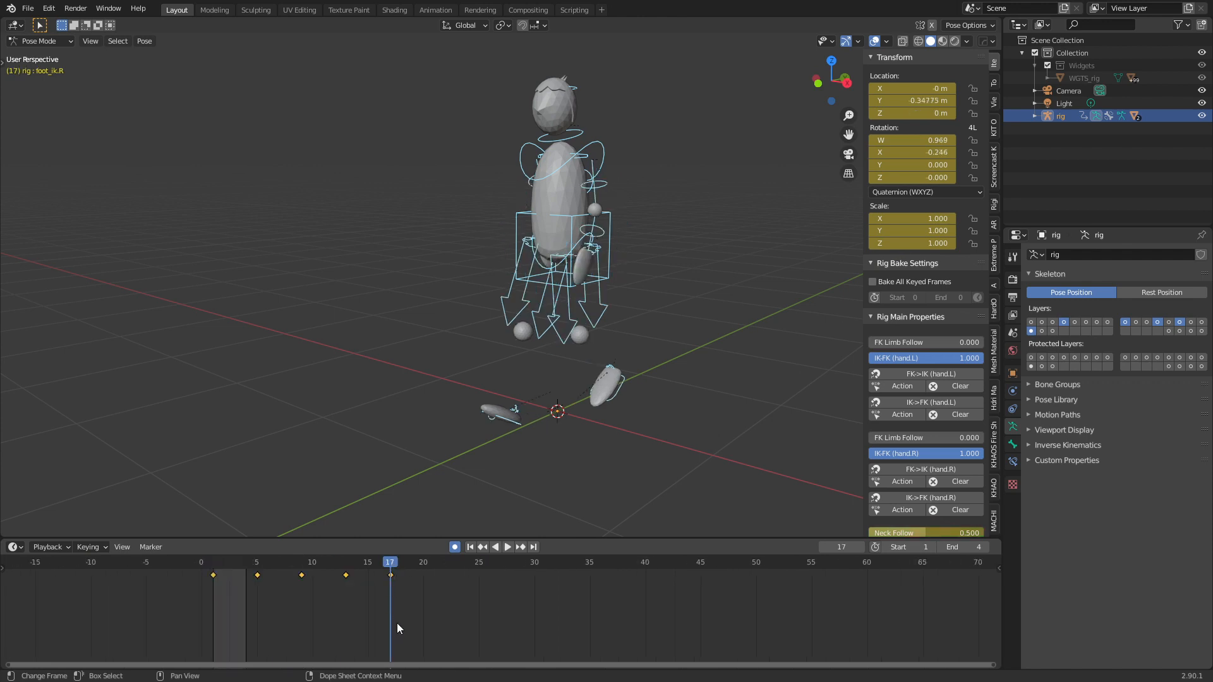
Set the animation's end frame to 16, one frame before the last keyframe
left_click(391, 575)
left_click(214, 576)
left_click_drag(390, 566, 386, 567)
left_click(964, 547)
type("16")
key("Return")
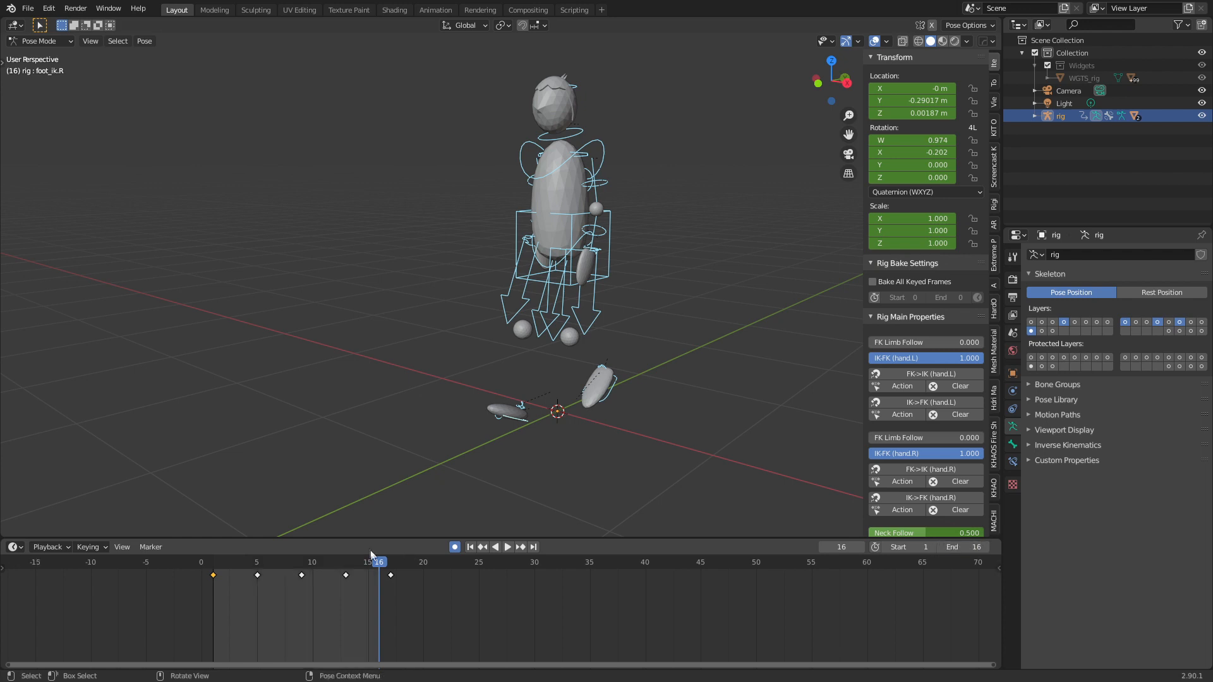
Switch the viewport to Material Preview shading and play the walk cycle from its first frame
left_click(470, 547)
key("z")
left_click(556, 379)
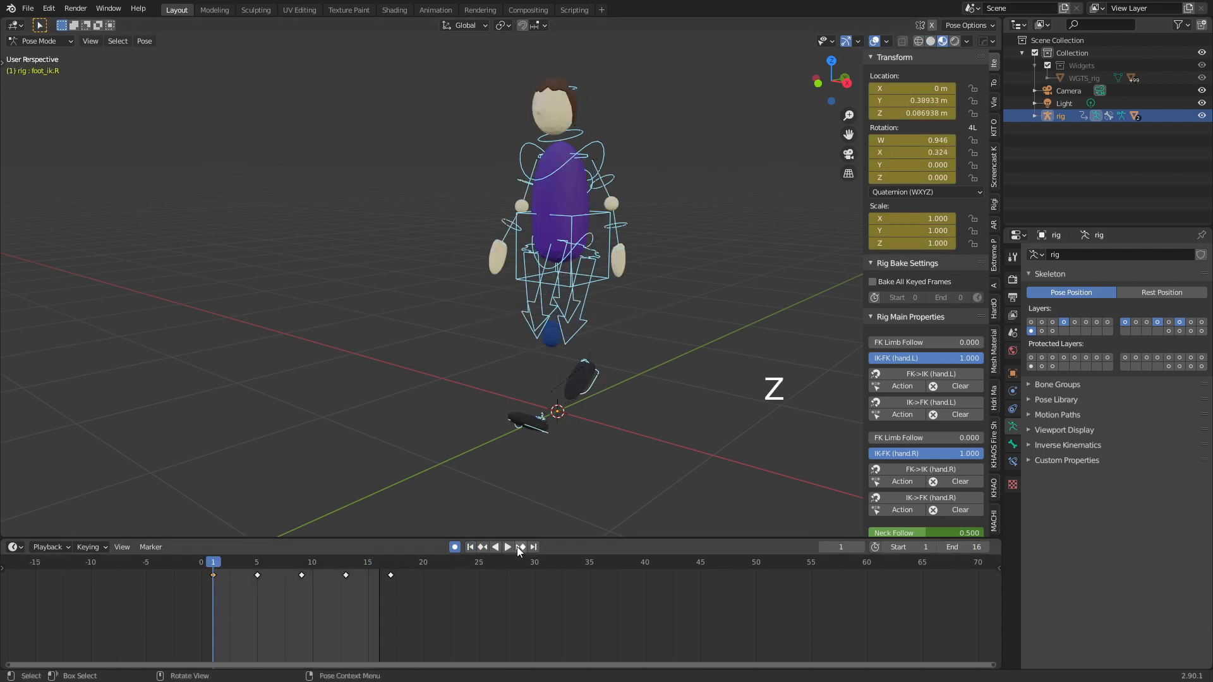
left_click(506, 547)
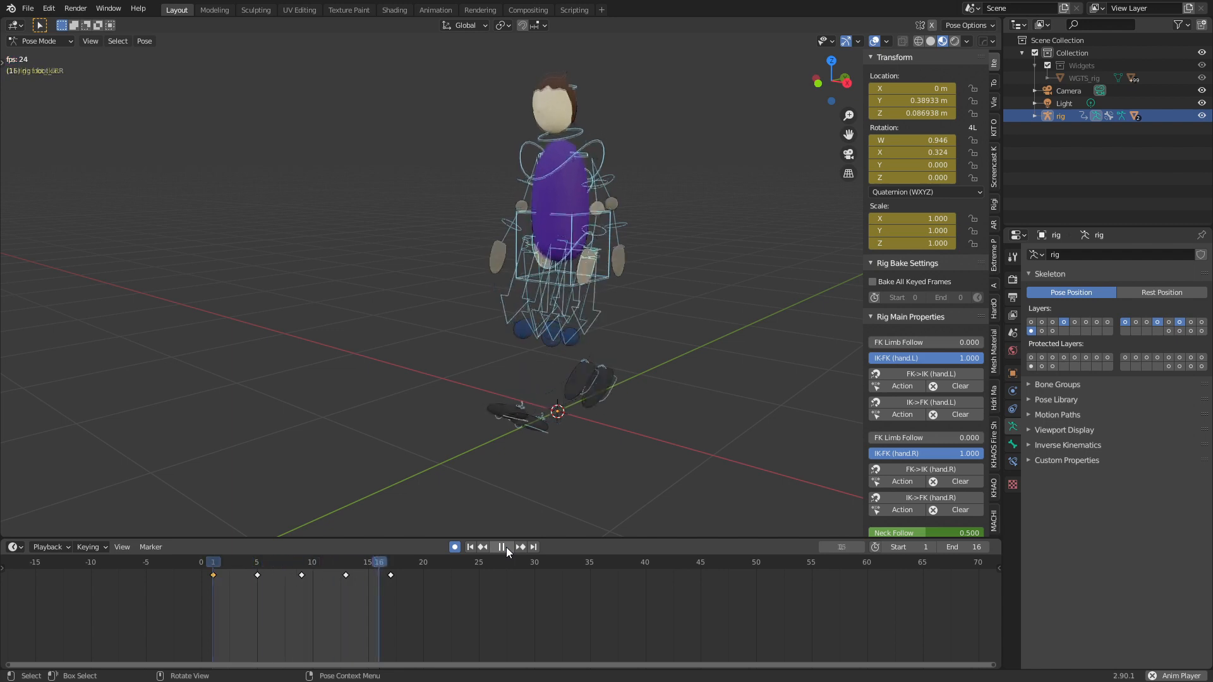
left_click(506, 547)
Copy the full pose from frame 1 and paste it unflipped at frame 17 to close the loop
left_click_drag(381, 564, 214, 578)
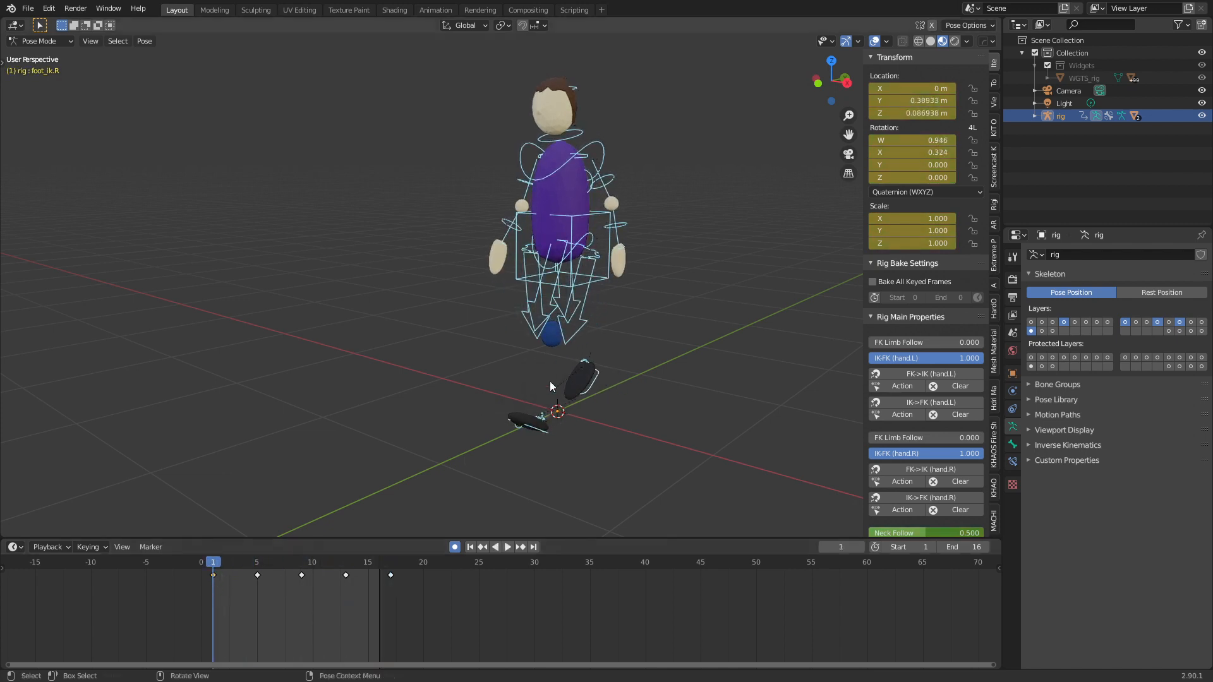
key("ctrl+c")
left_click(391, 569)
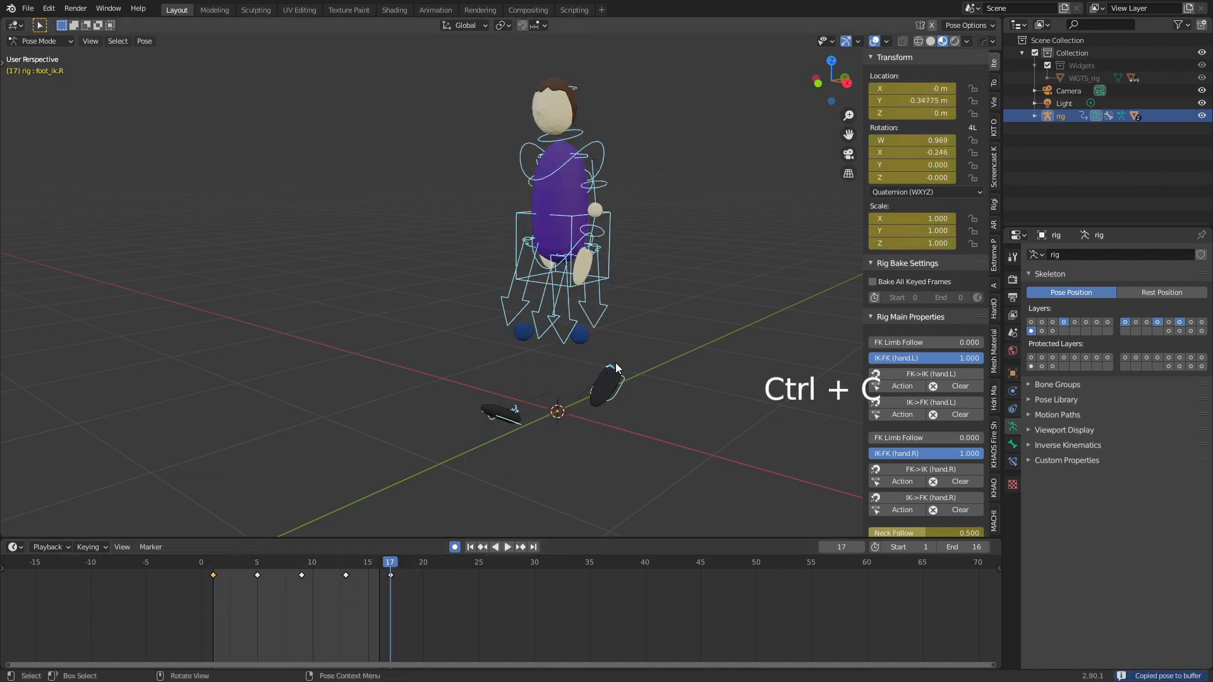
key("ctrl+v")
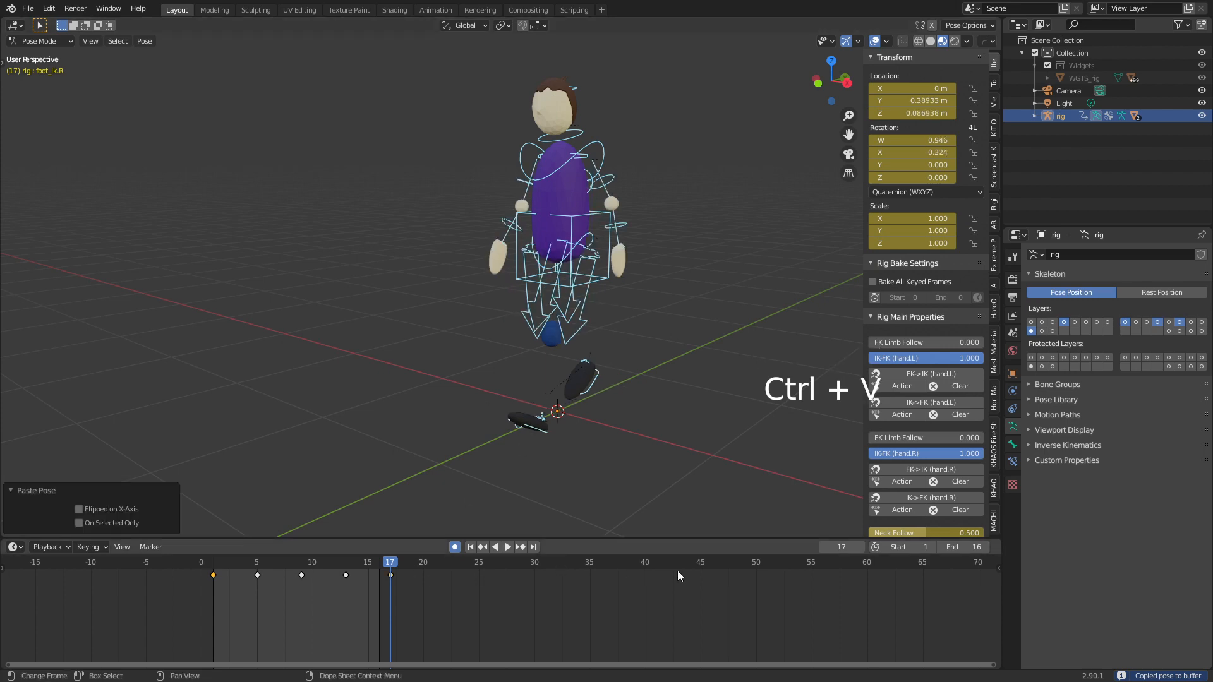
Play the walk cycle with viewport overlays hidden and inspect the motion from several angles
left_click(509, 547)
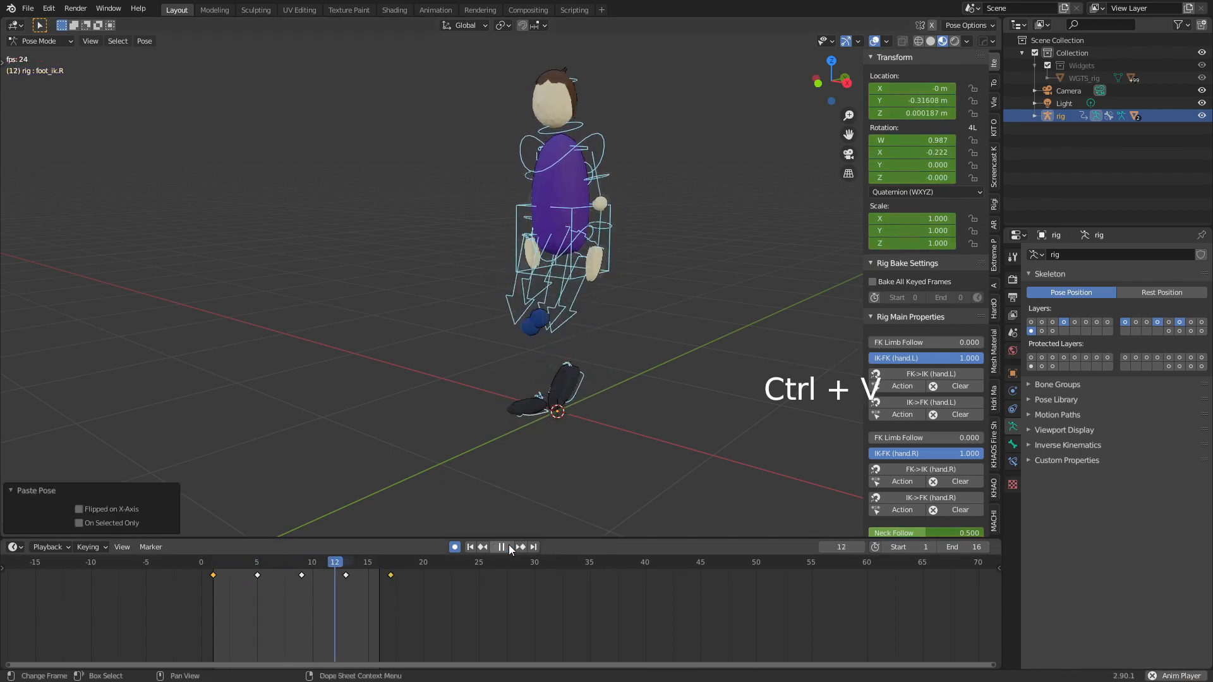
middle_click_drag(528, 397, 680, 291)
key("shift+alt+z")
middle_click_drag(645, 332, 464, 347)
scroll(449, 365, "up", 3)
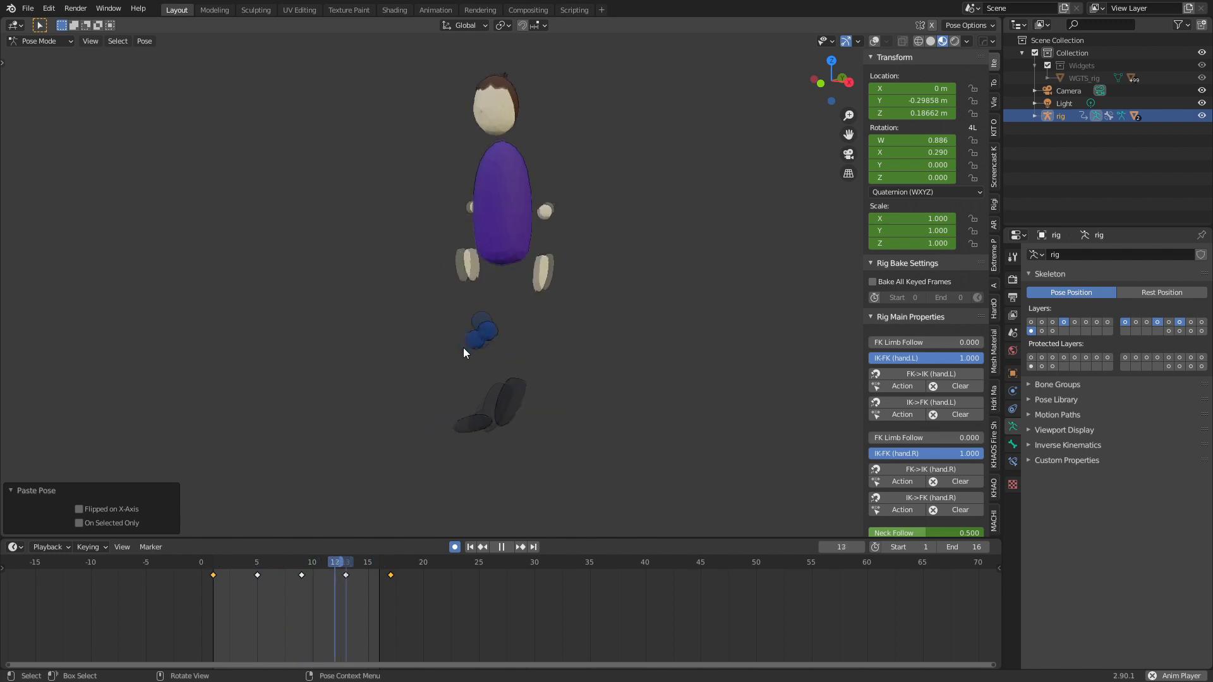